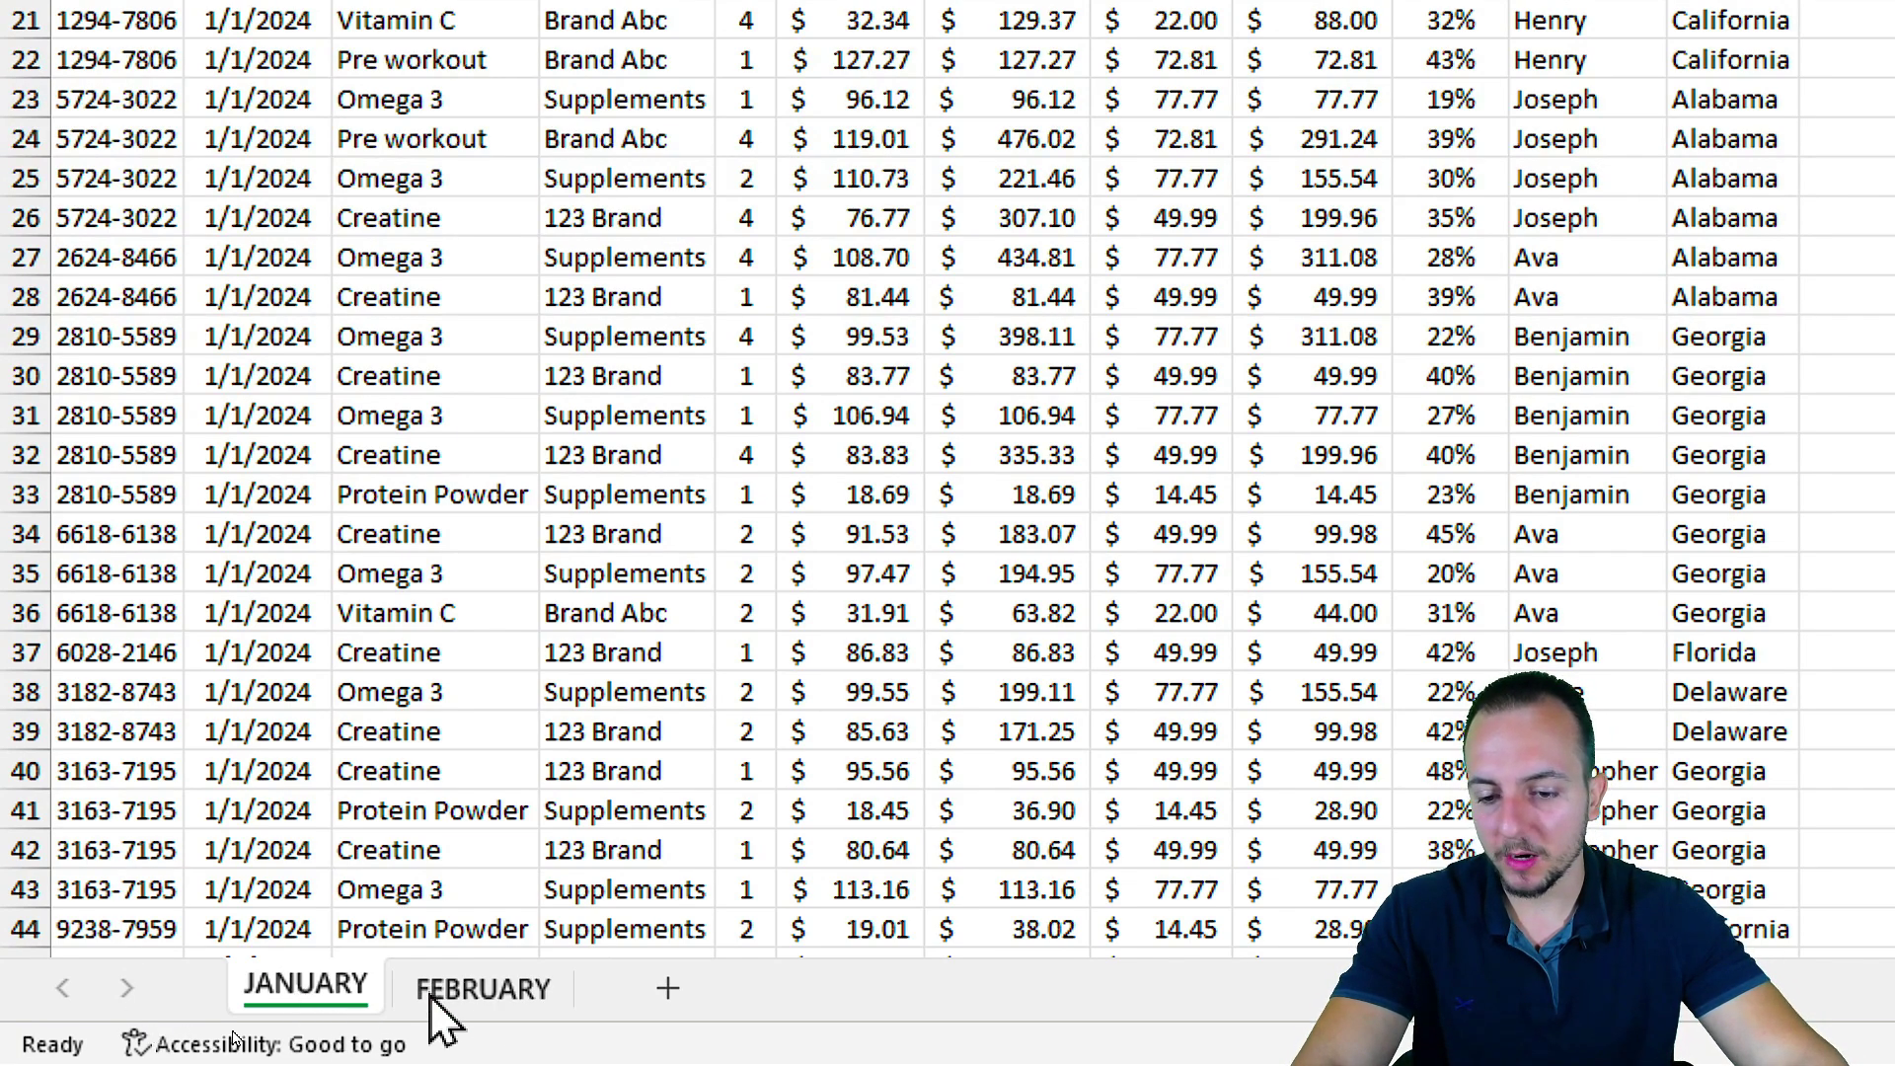
Step: Compare the January and February sheets by switching back and forth between them
{"action": "left_click", "coordinate": [479, 992]}
{"action": "left_click", "coordinate": [330, 992]}
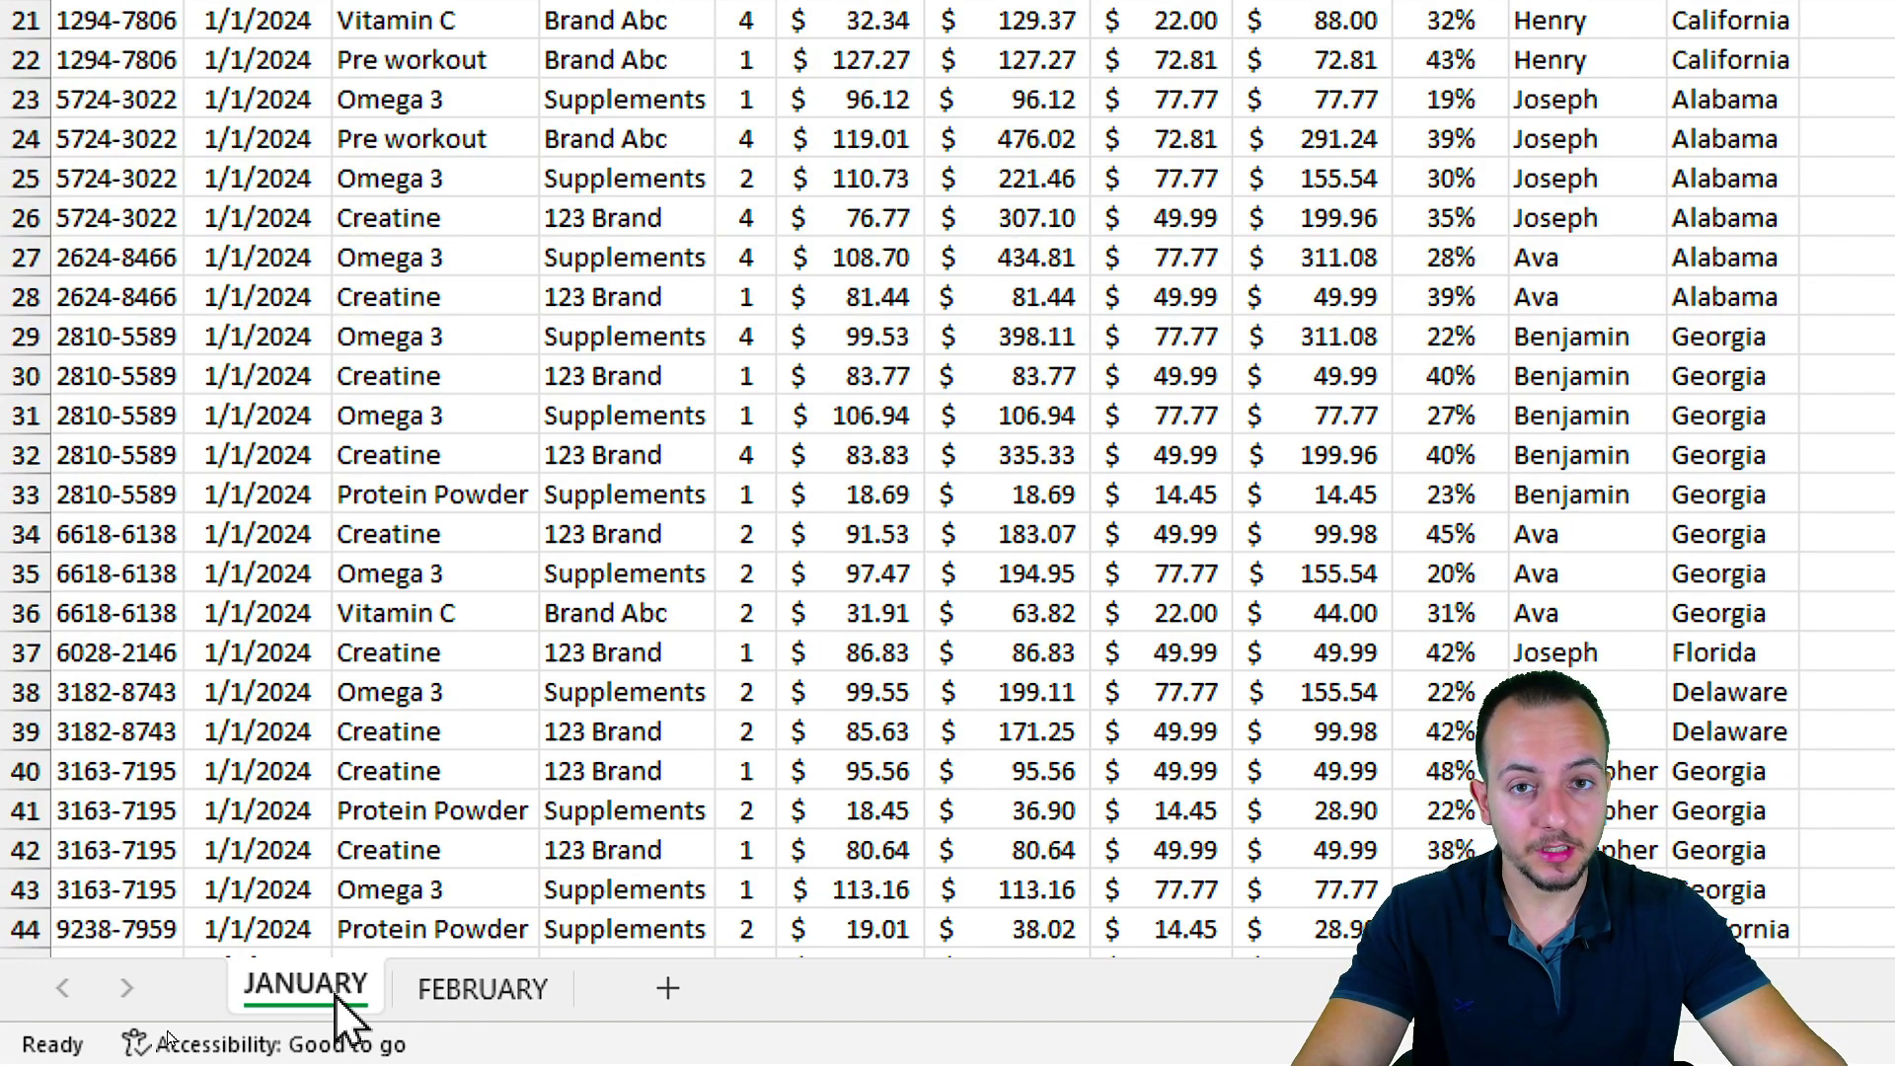
{"action": "left_click", "coordinate": [460, 987]}
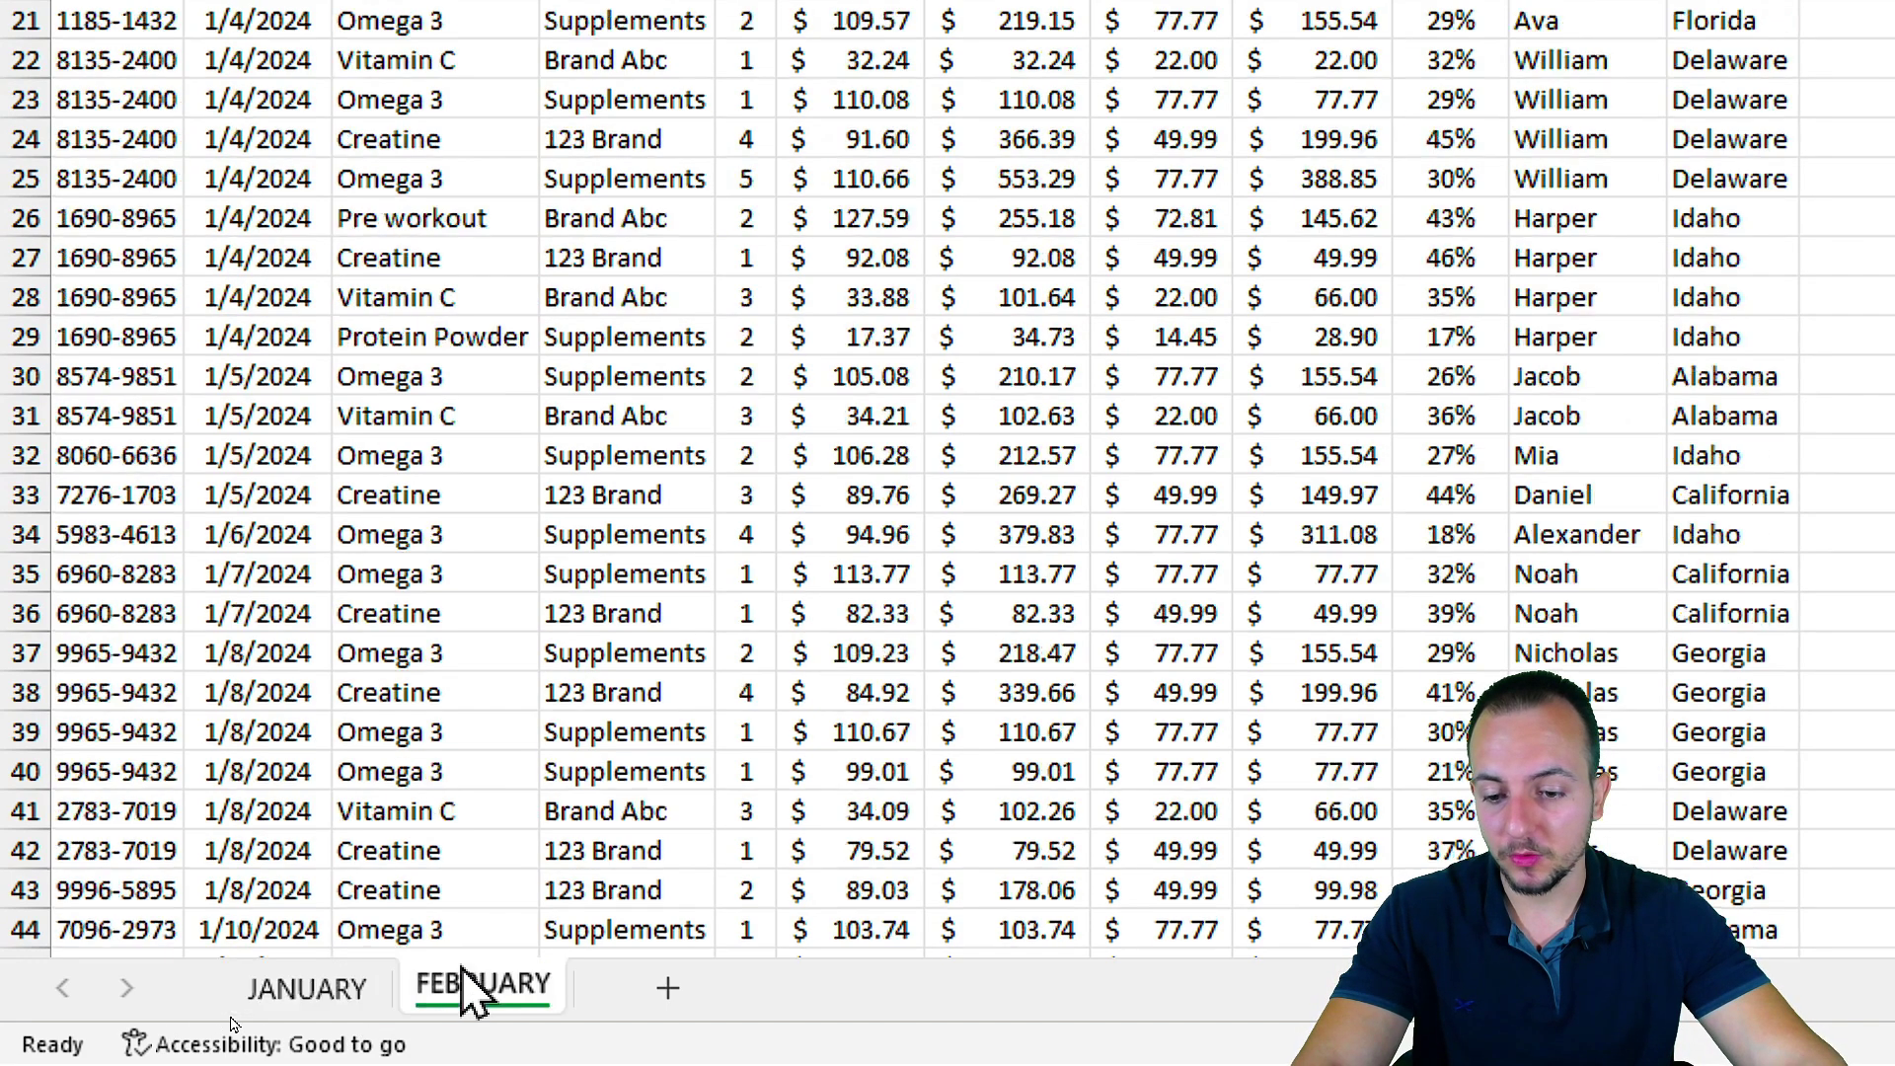
{"action": "left_click", "coordinate": [316, 987]}
{"action": "left_click", "coordinate": [460, 987]}
{"action": "left_click", "coordinate": [348, 985]}
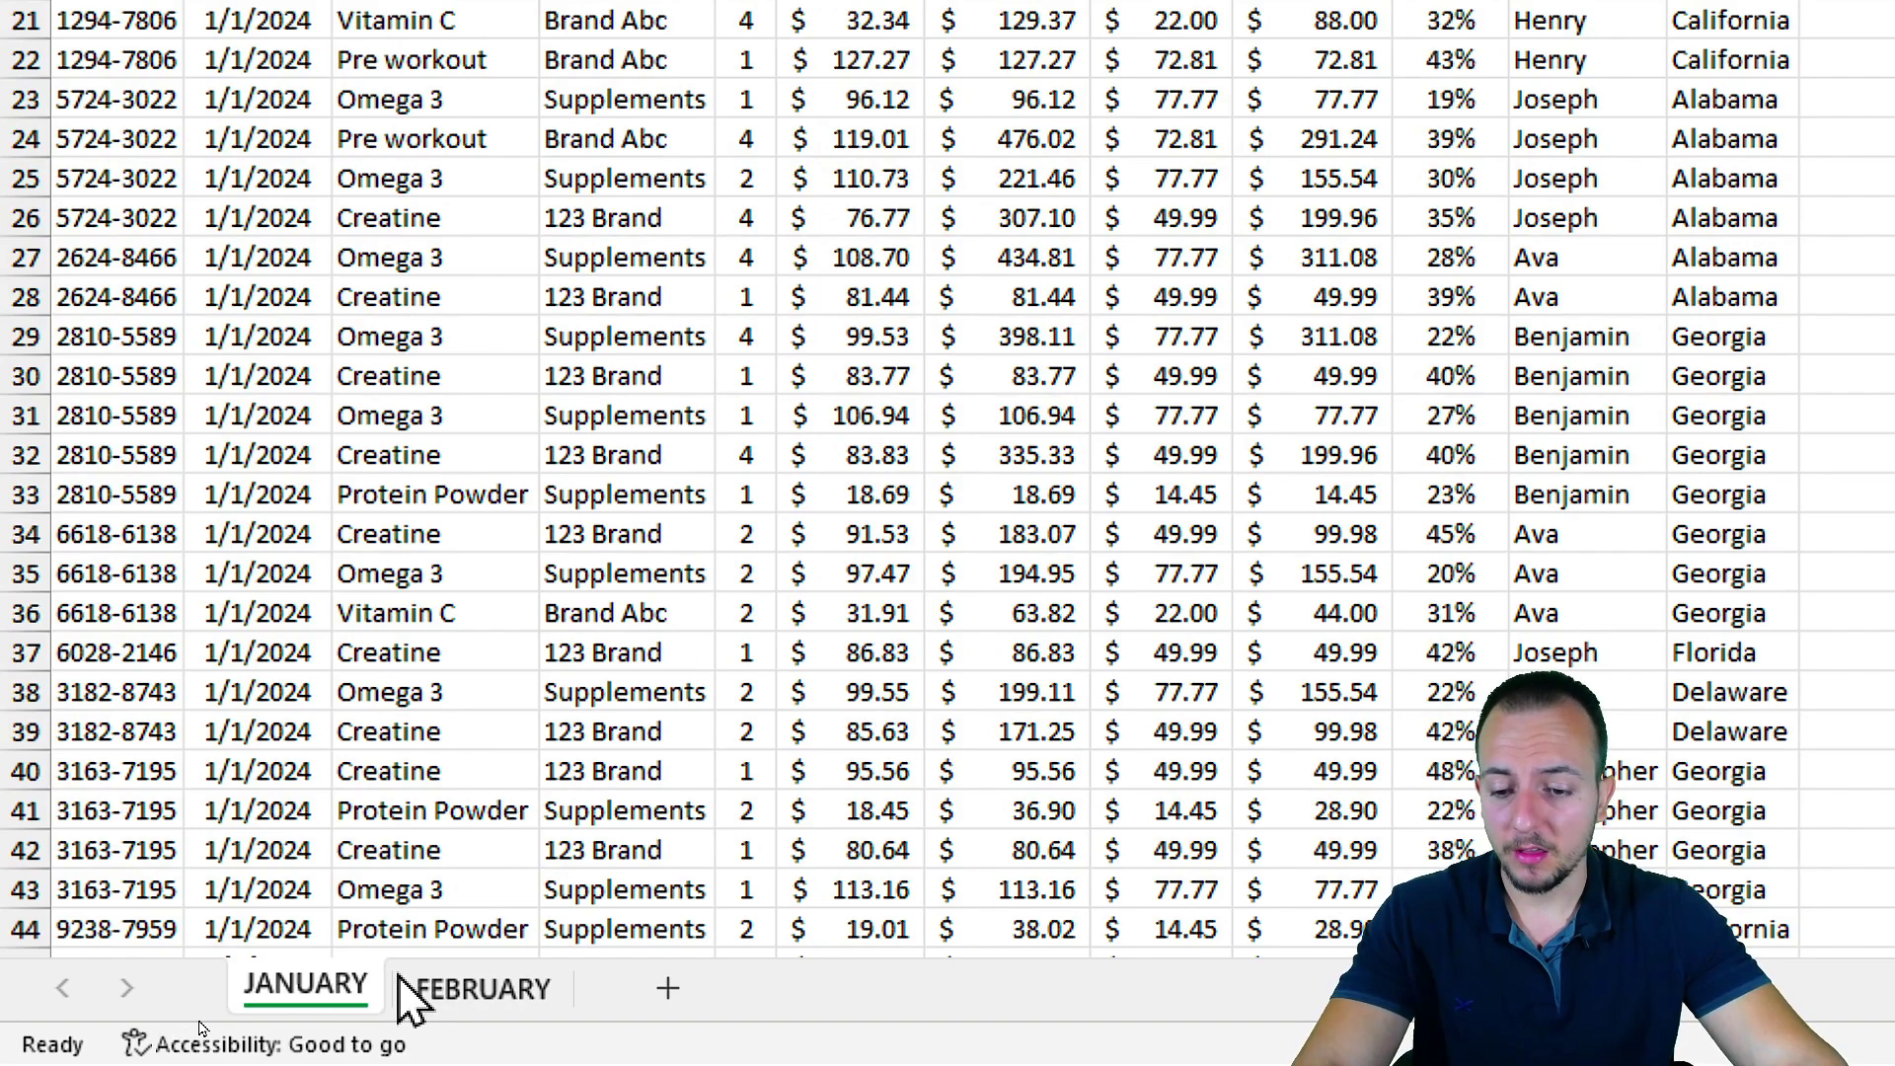
{"action": "left_click", "coordinate": [402, 984]}
{"action": "left_click", "coordinate": [319, 980]}
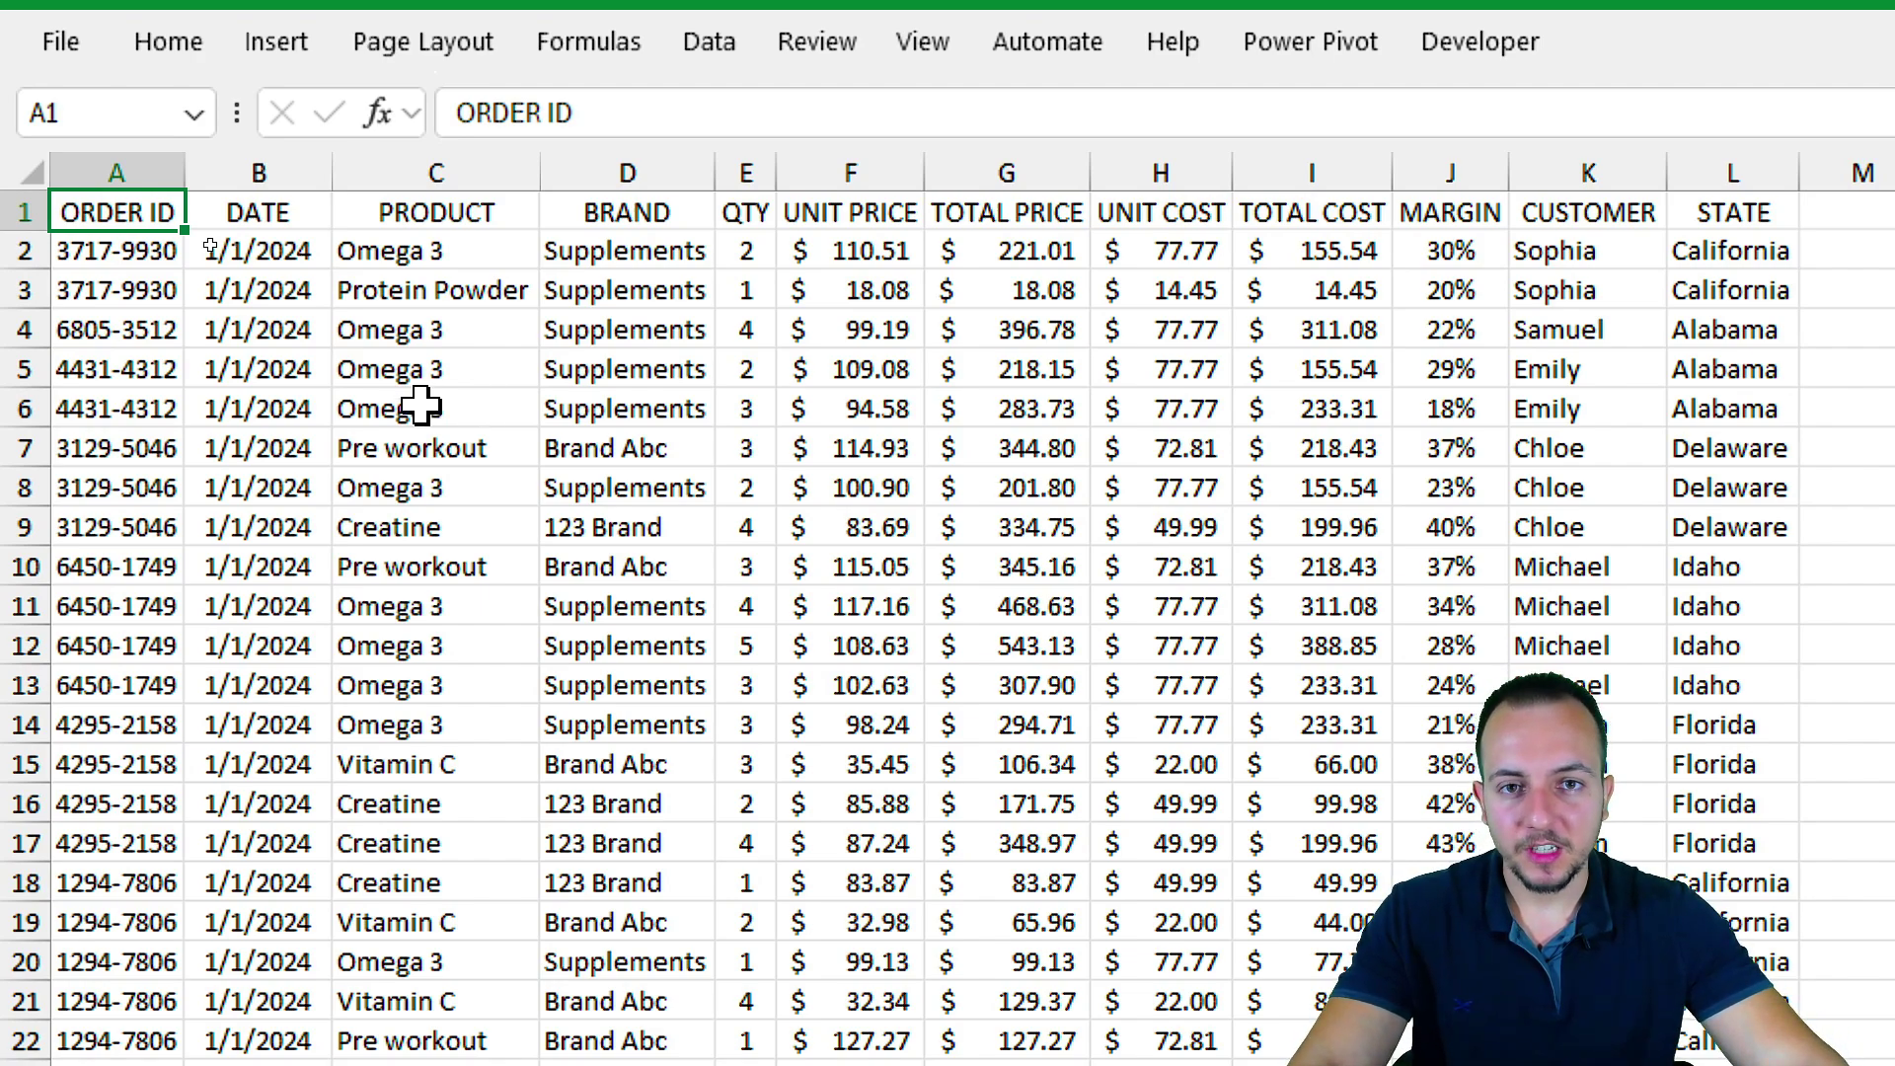
Step: On January, select the ORDER ID, PRODUCT, BRAND, CUSTOMER and STATE columns in turn
{"action": "key", "text": "ctrl+space"}
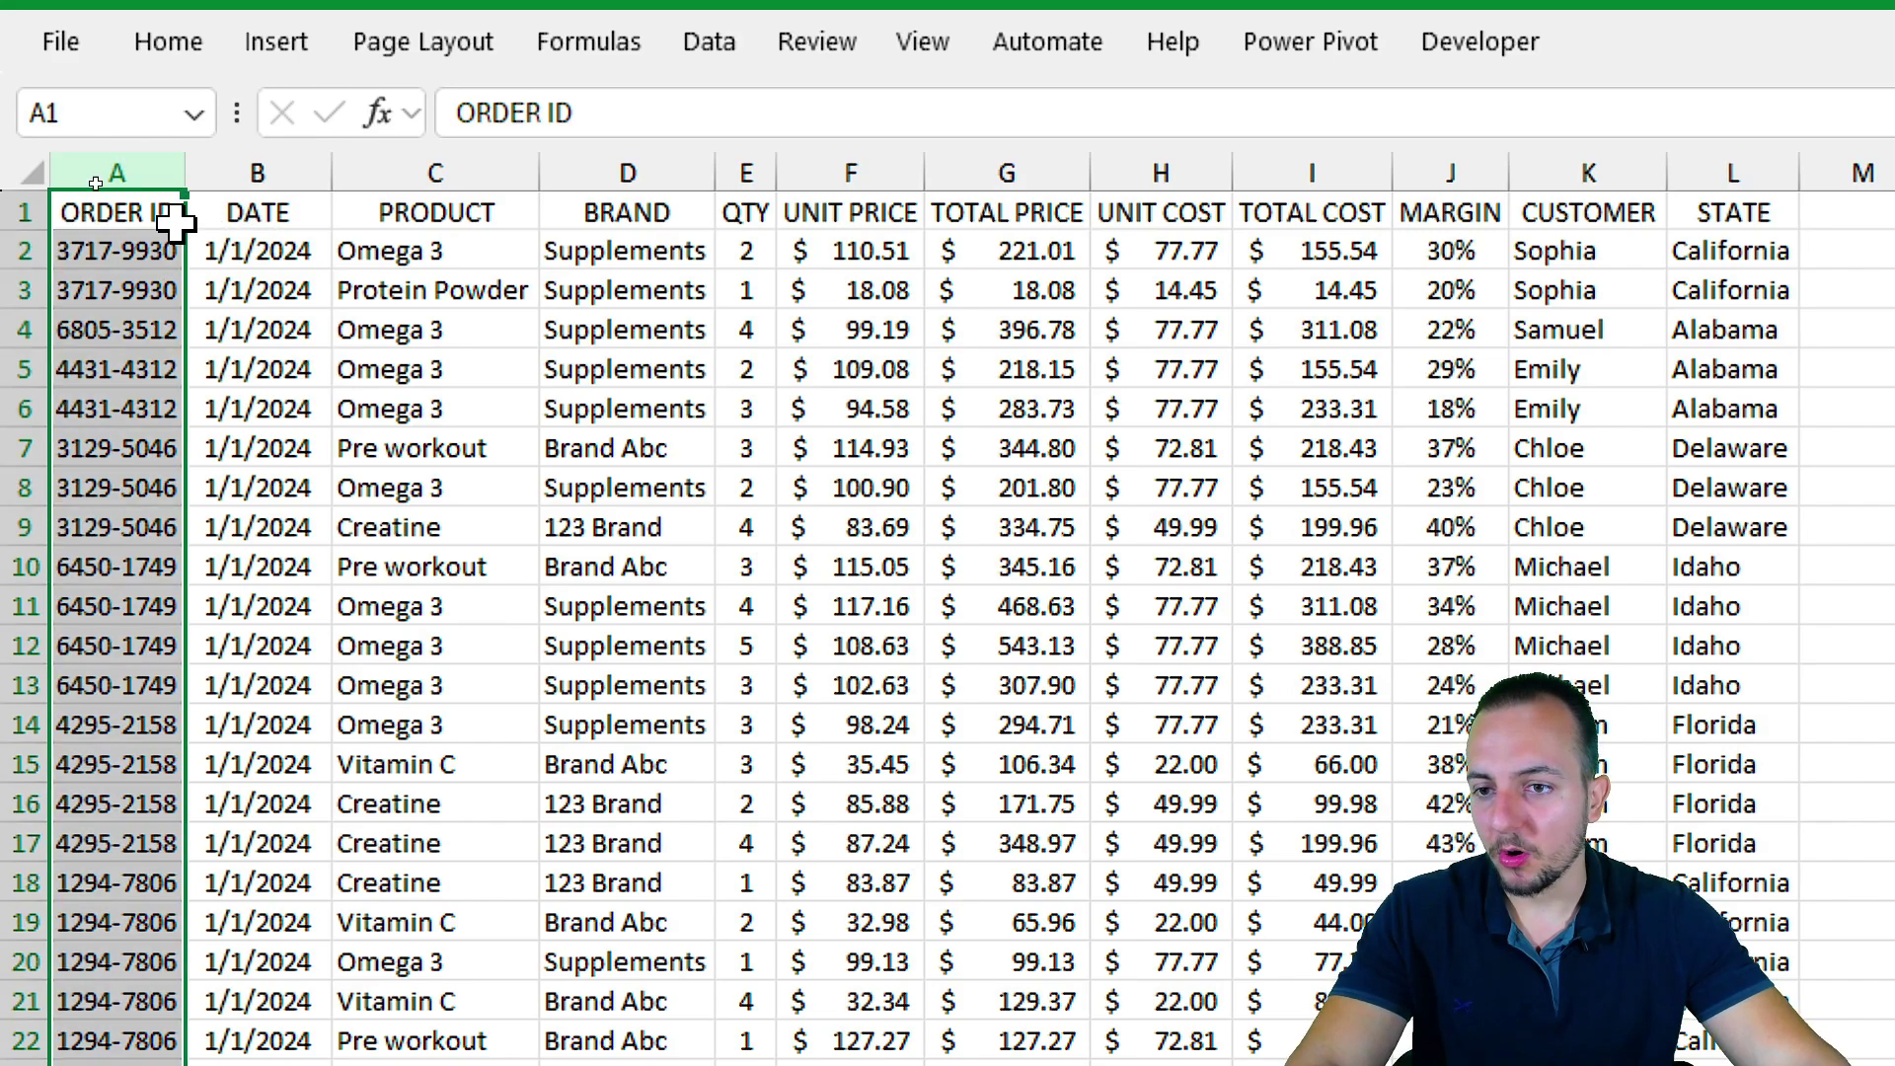
{"action": "left_click", "coordinate": [259, 198]}
{"action": "key", "text": "ctrl+space"}
{"action": "left_click", "coordinate": [453, 169]}
{"action": "left_click", "coordinate": [626, 162]}
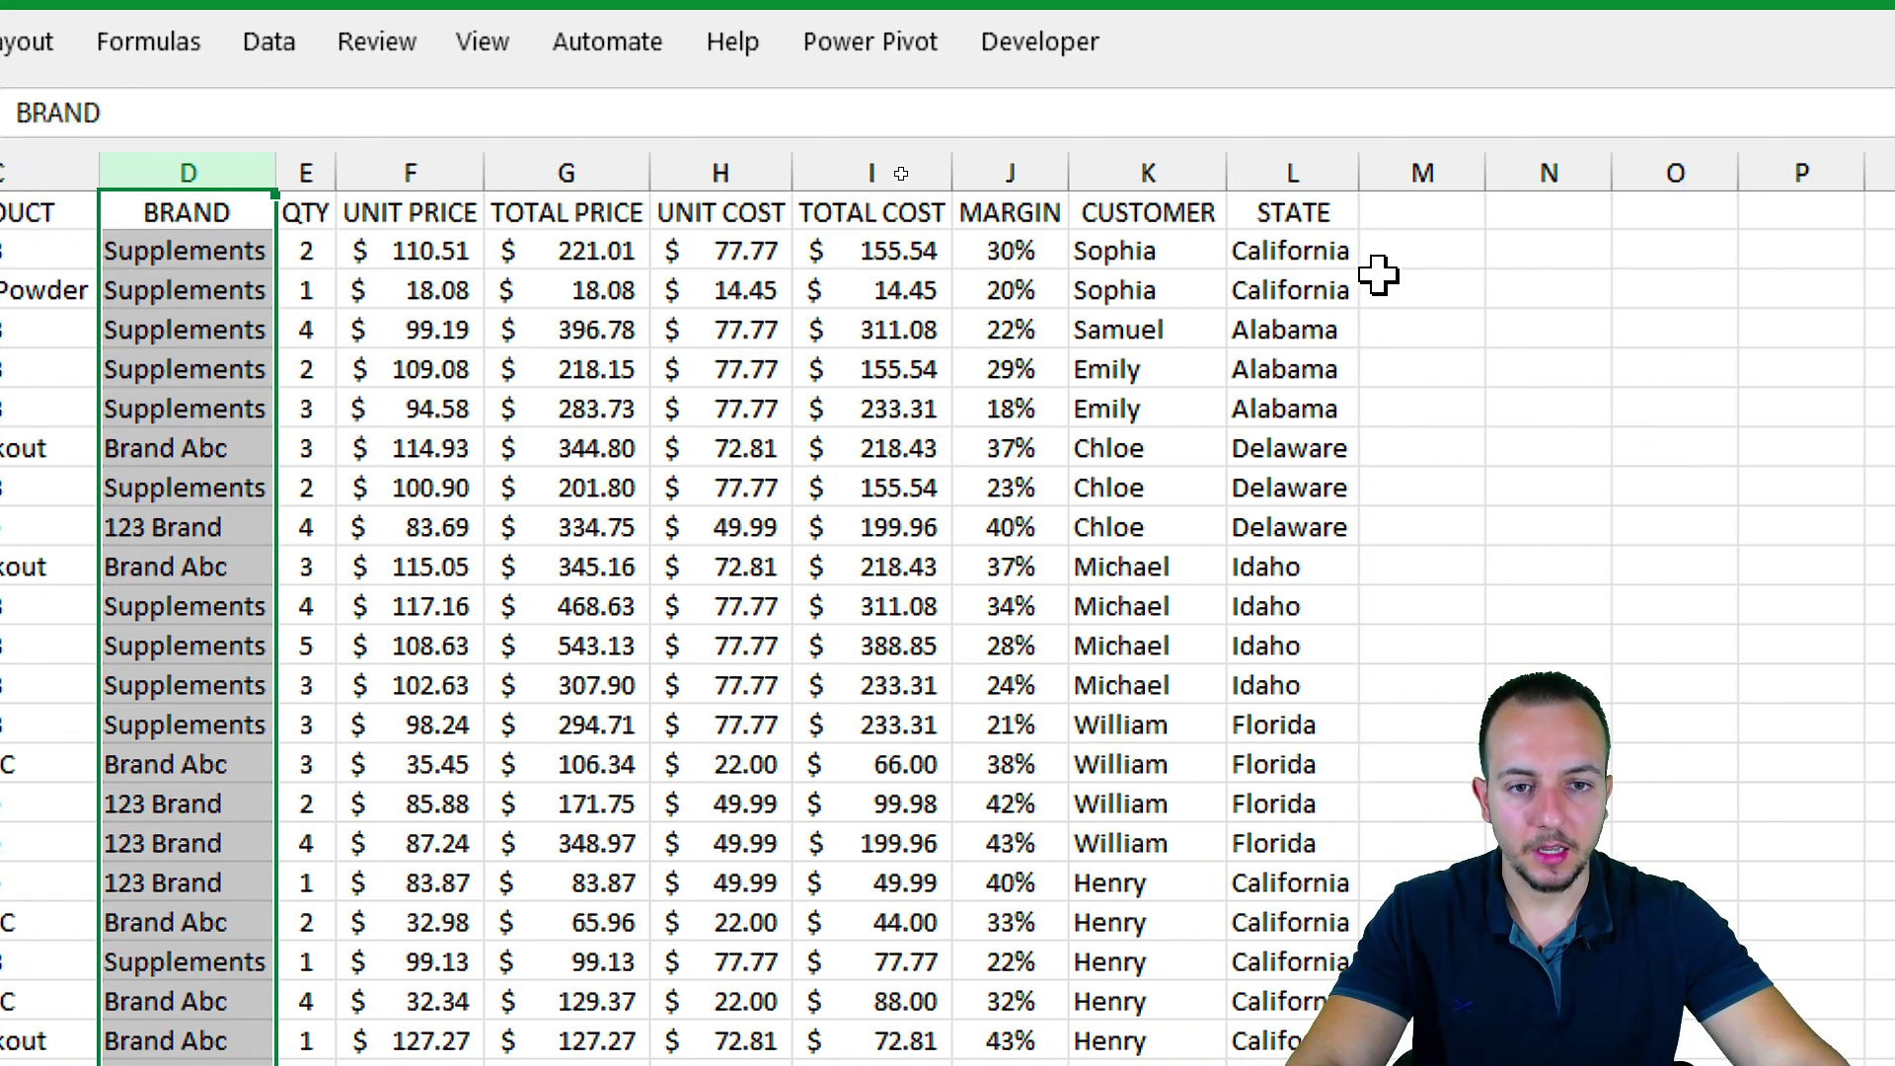
{"action": "left_click", "coordinate": [1588, 173]}
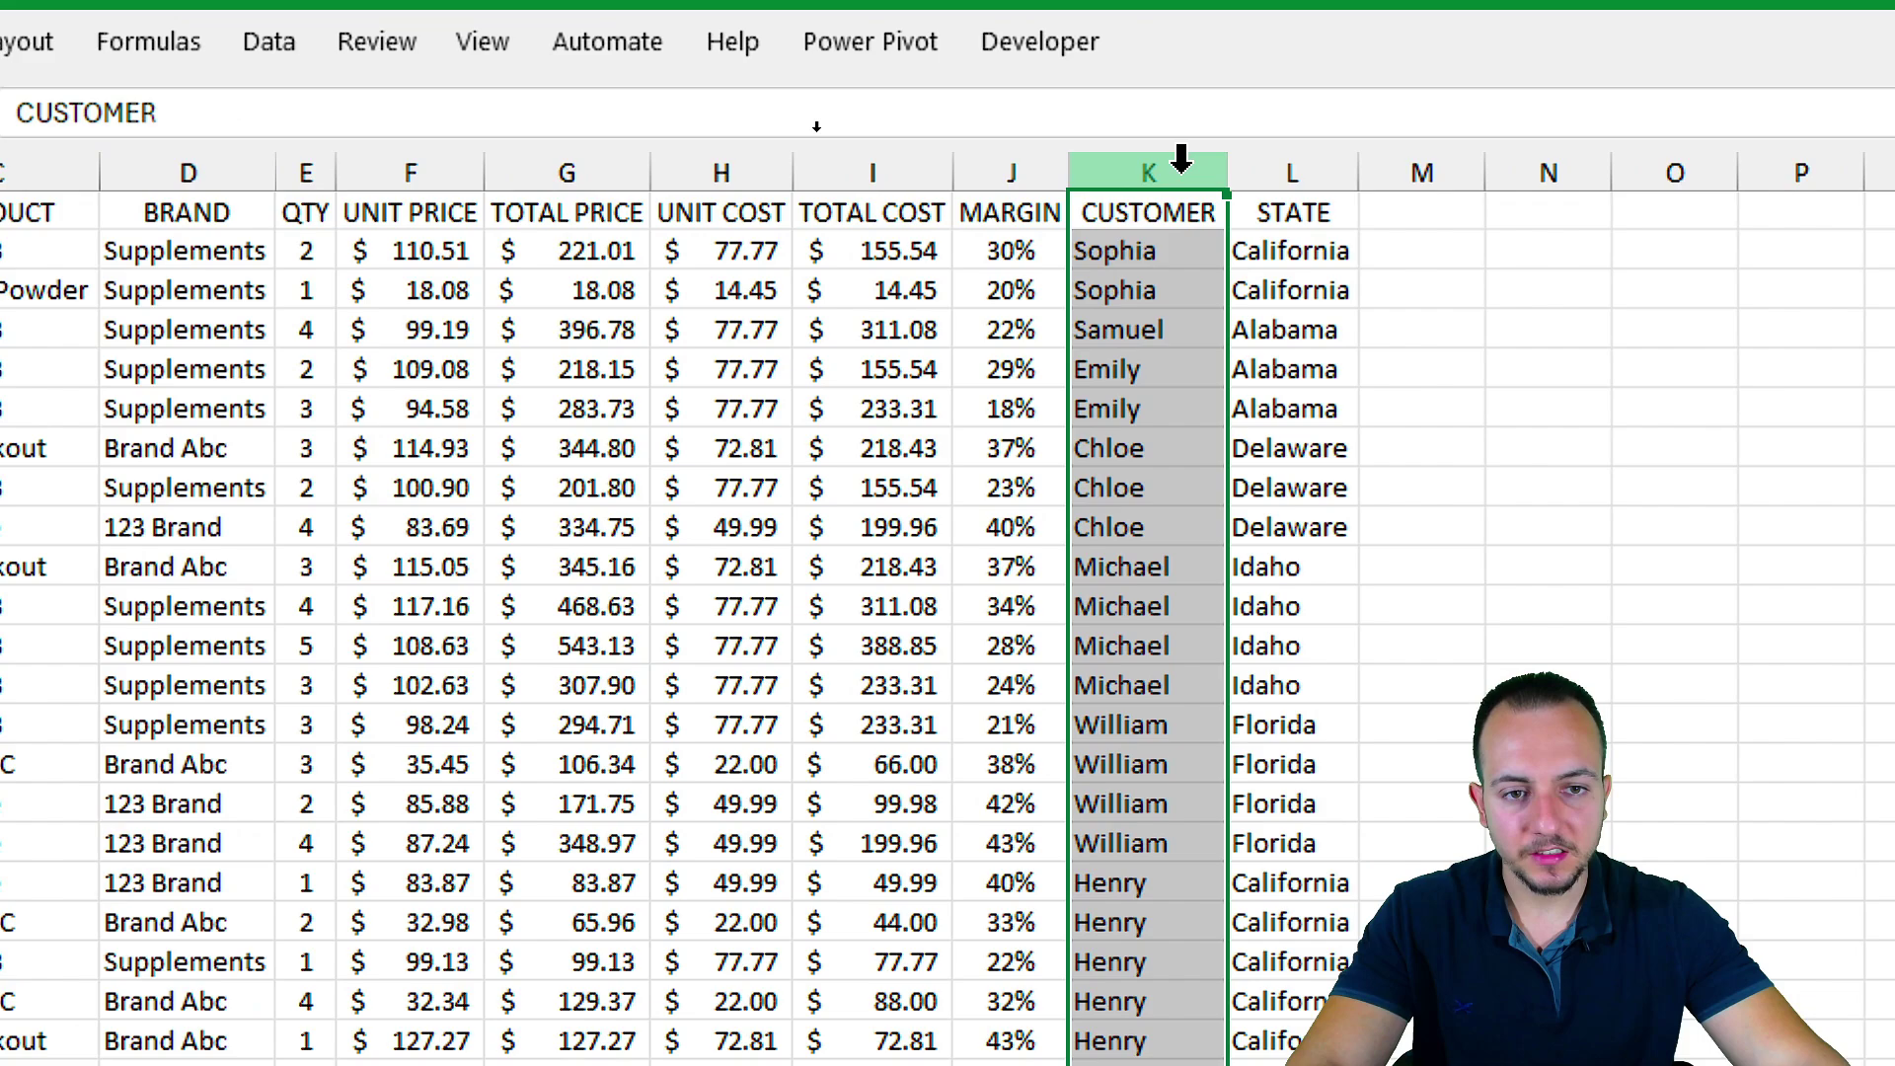
{"action": "left_click", "coordinate": [1291, 182]}
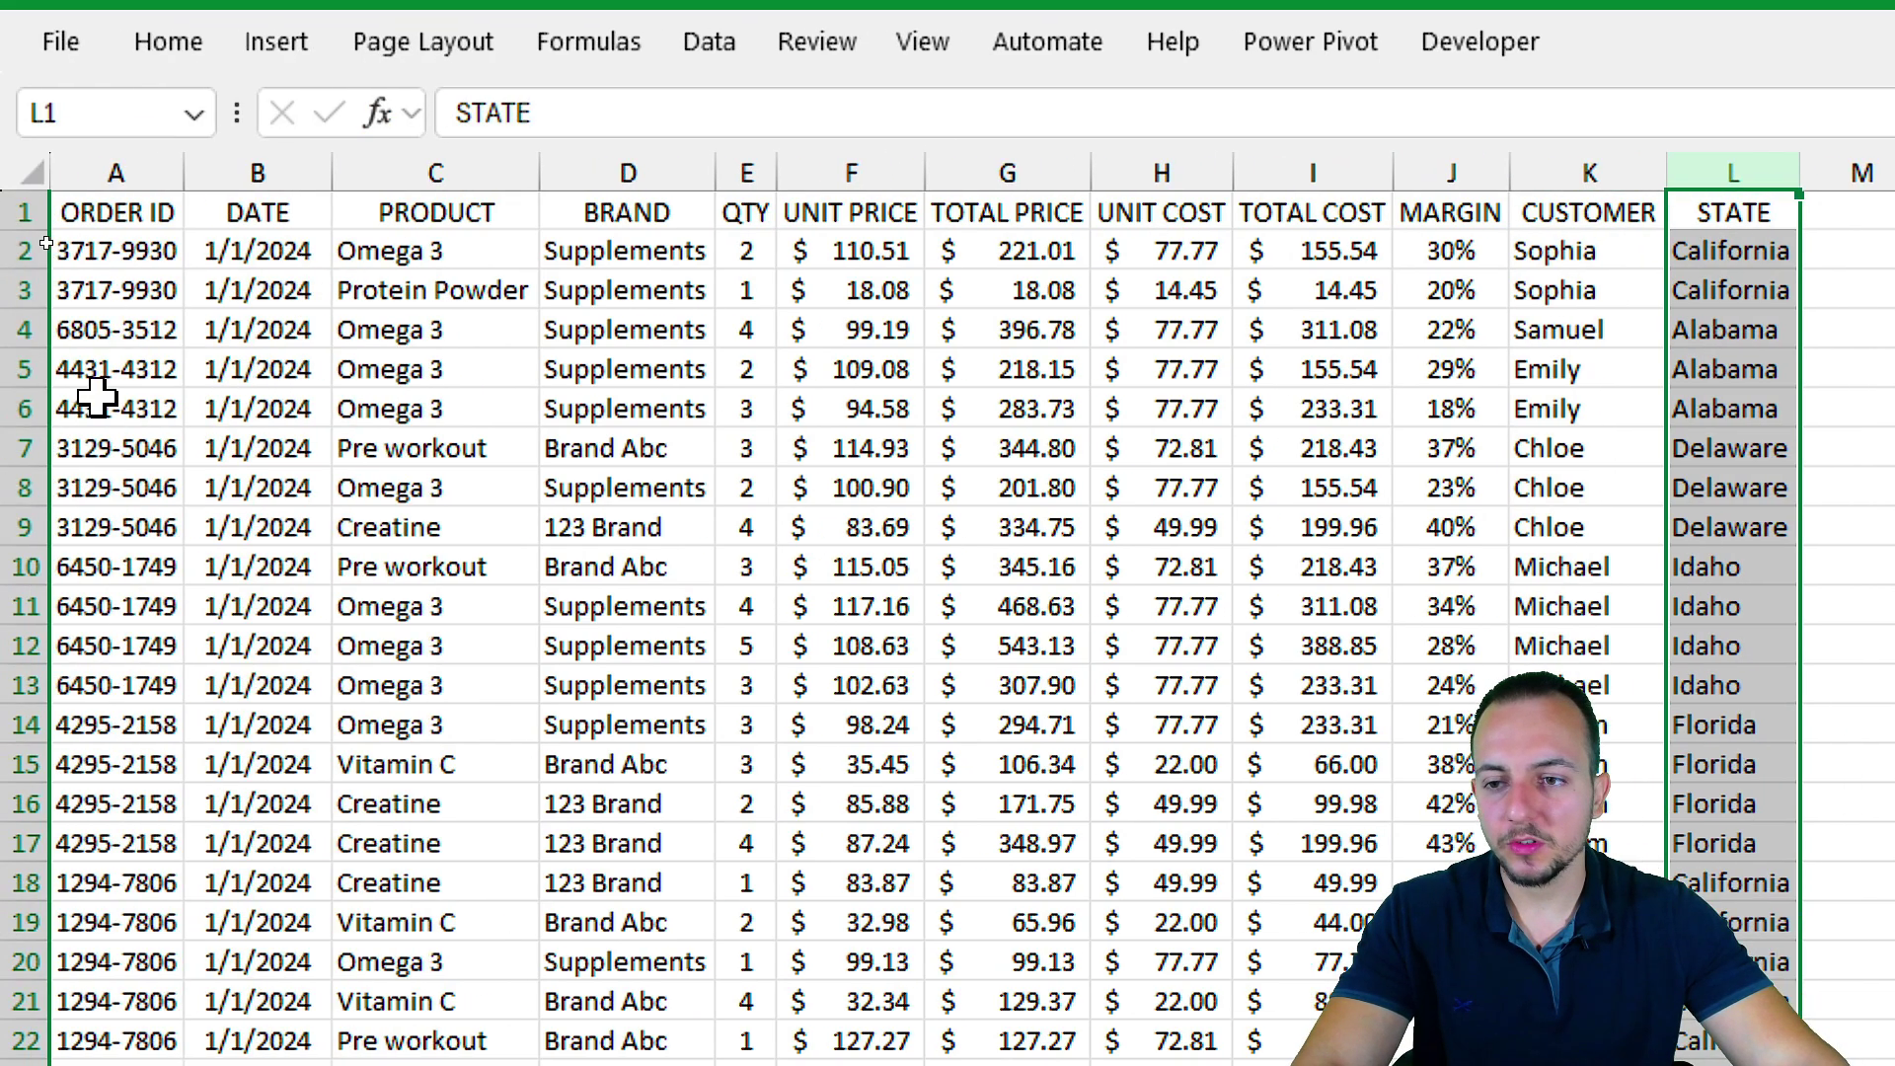
{"action": "left_click", "coordinate": [120, 214]}
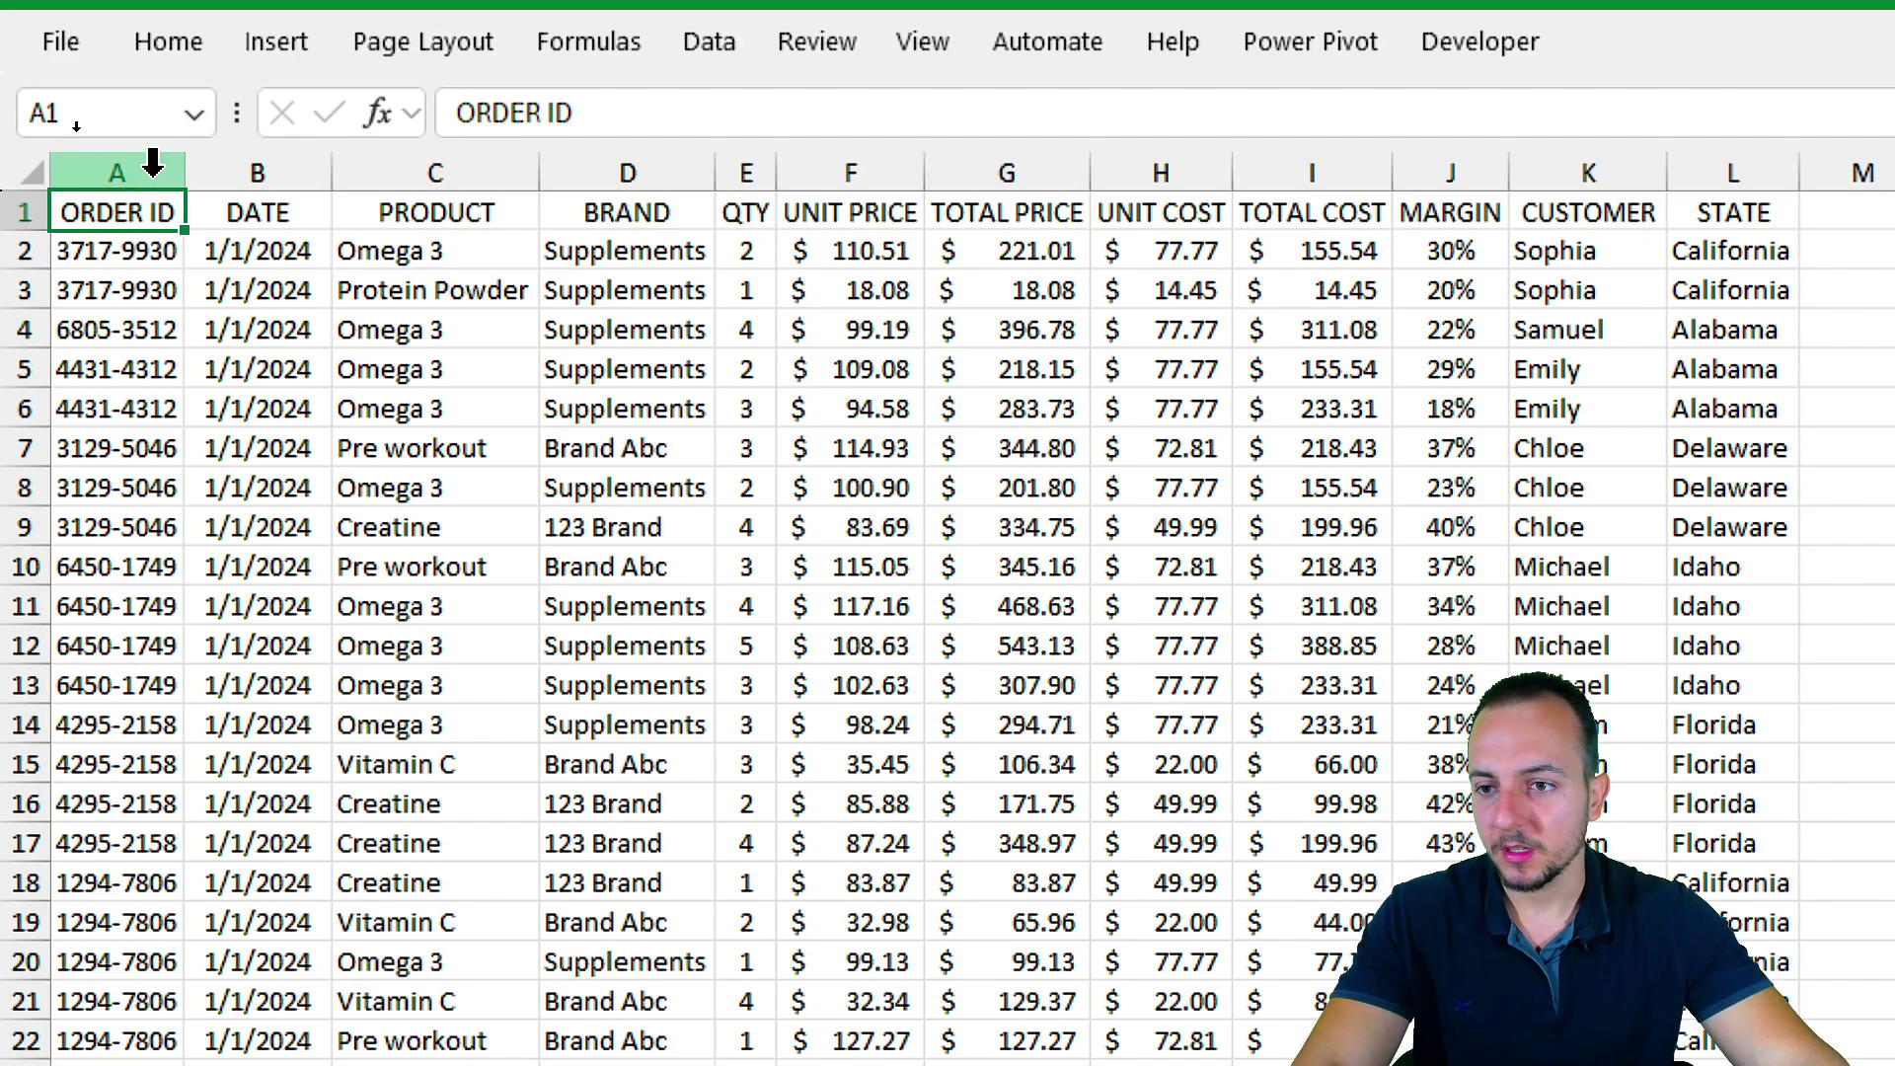
Step: Select ORDER ID with DATE, then CUSTOMER through STATE, and return to A1
{"action": "left_click", "coordinate": [153, 165]}
{"action": "left_click", "coordinate": [262, 166], "text": "ctrl"}
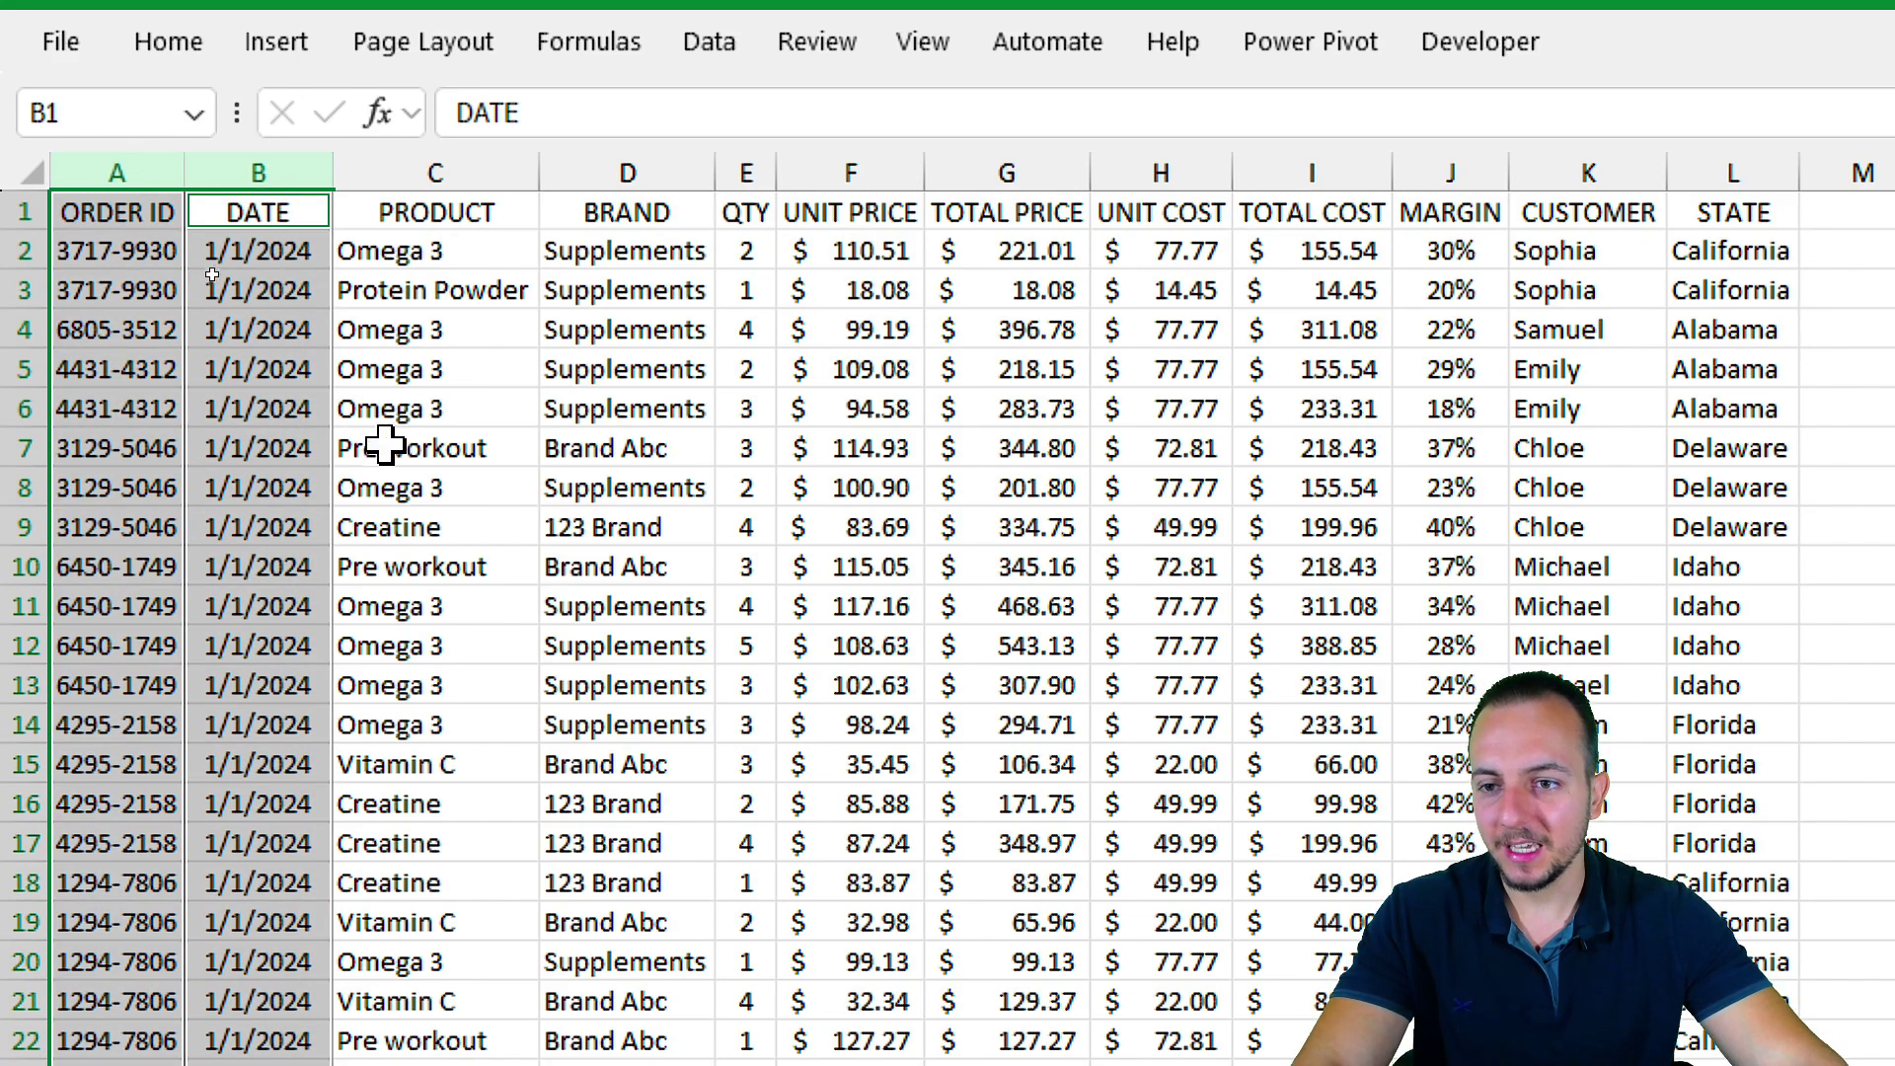
{"action": "left_click", "coordinate": [1588, 173]}
{"action": "left_click", "coordinate": [1732, 172], "text": "ctrl"}
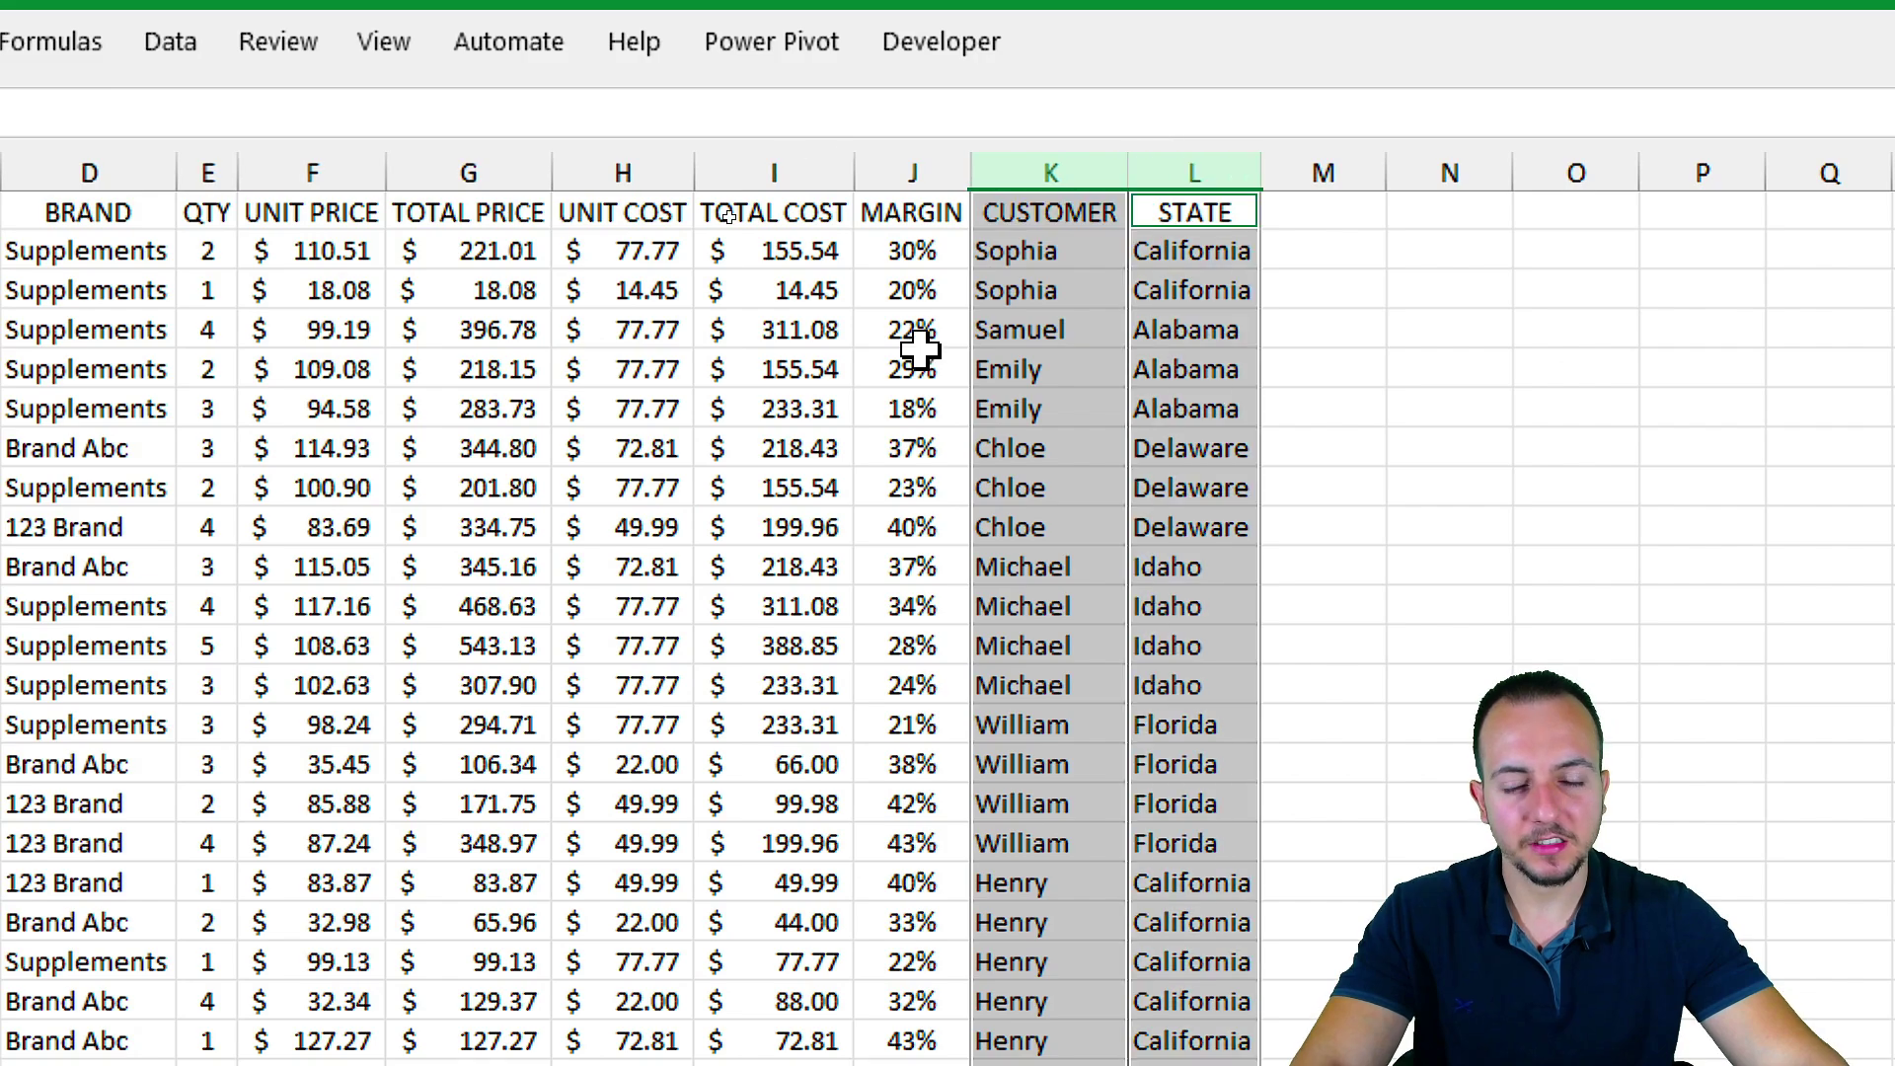
{"action": "key", "text": "ctrl+Home"}
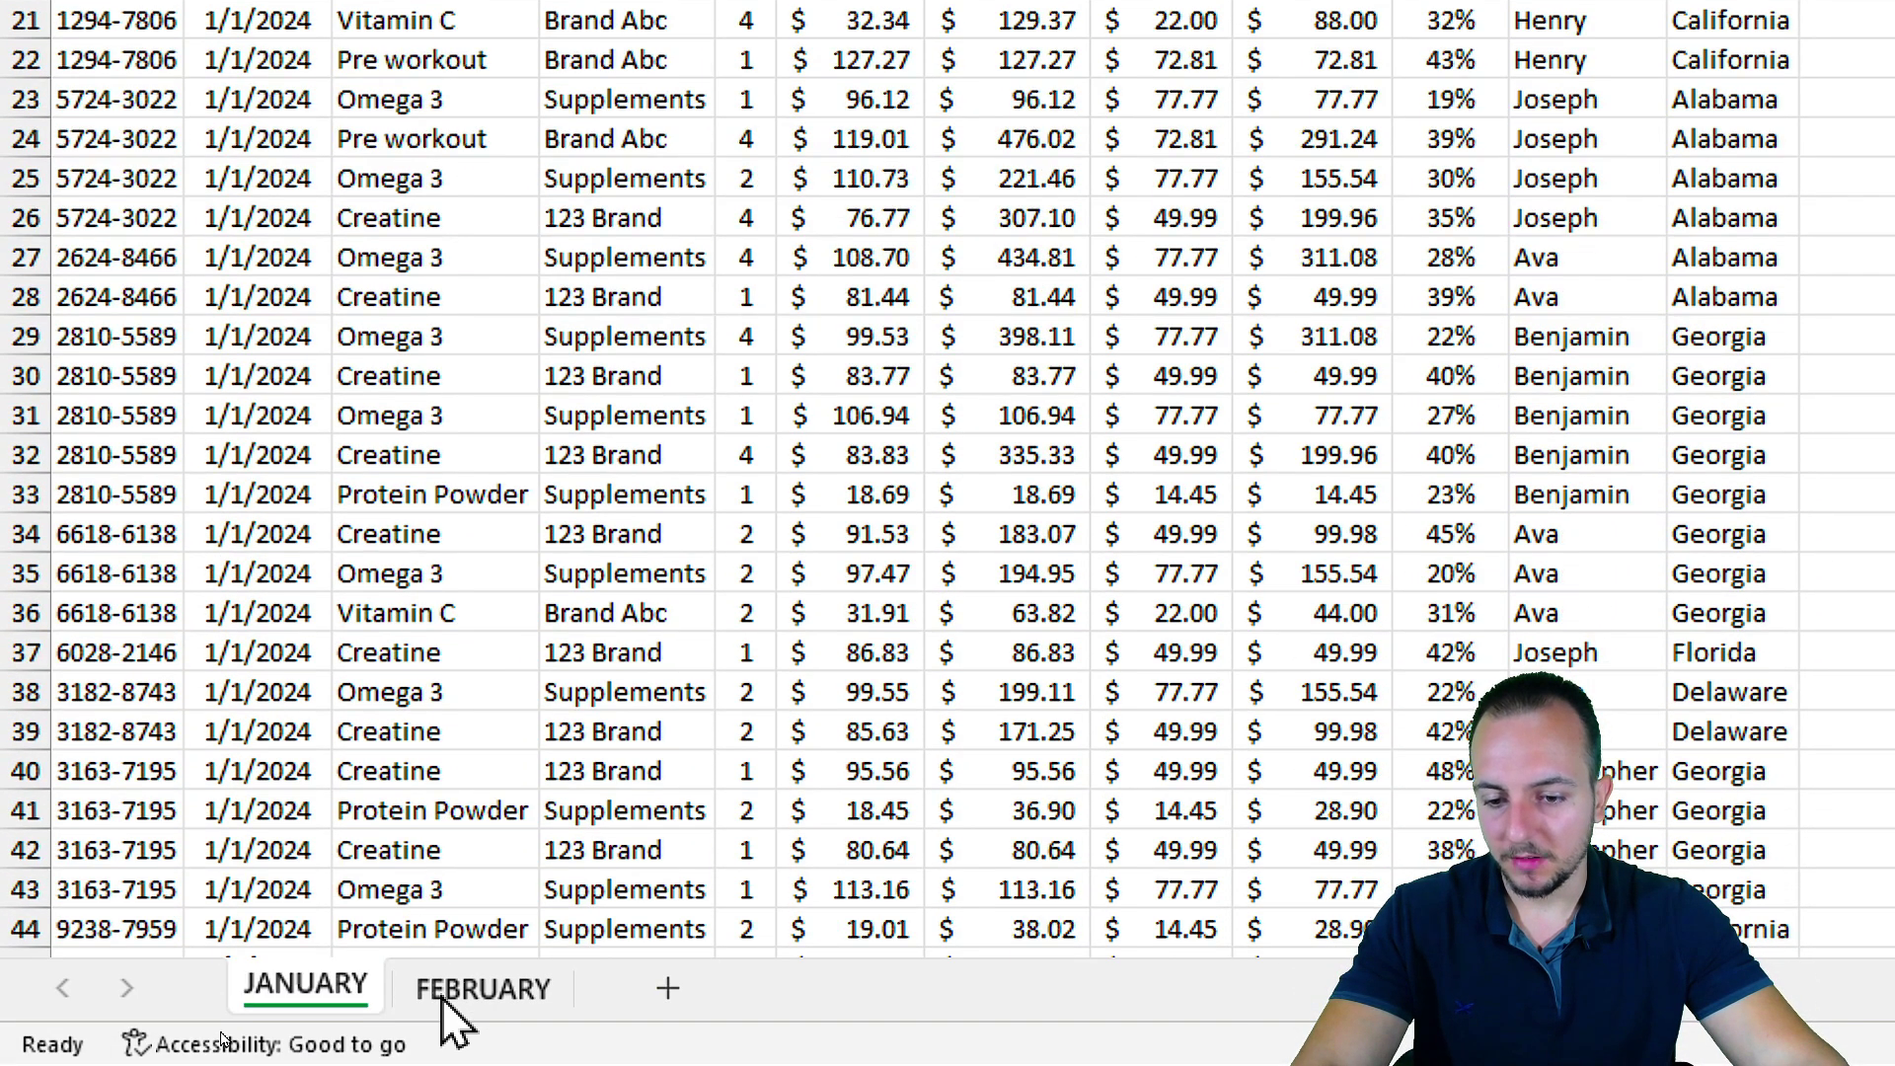
Step: Review February's first order IDs, products, brands, customers and states, then return to JANUARY
{"action": "left_click", "coordinate": [442, 999]}
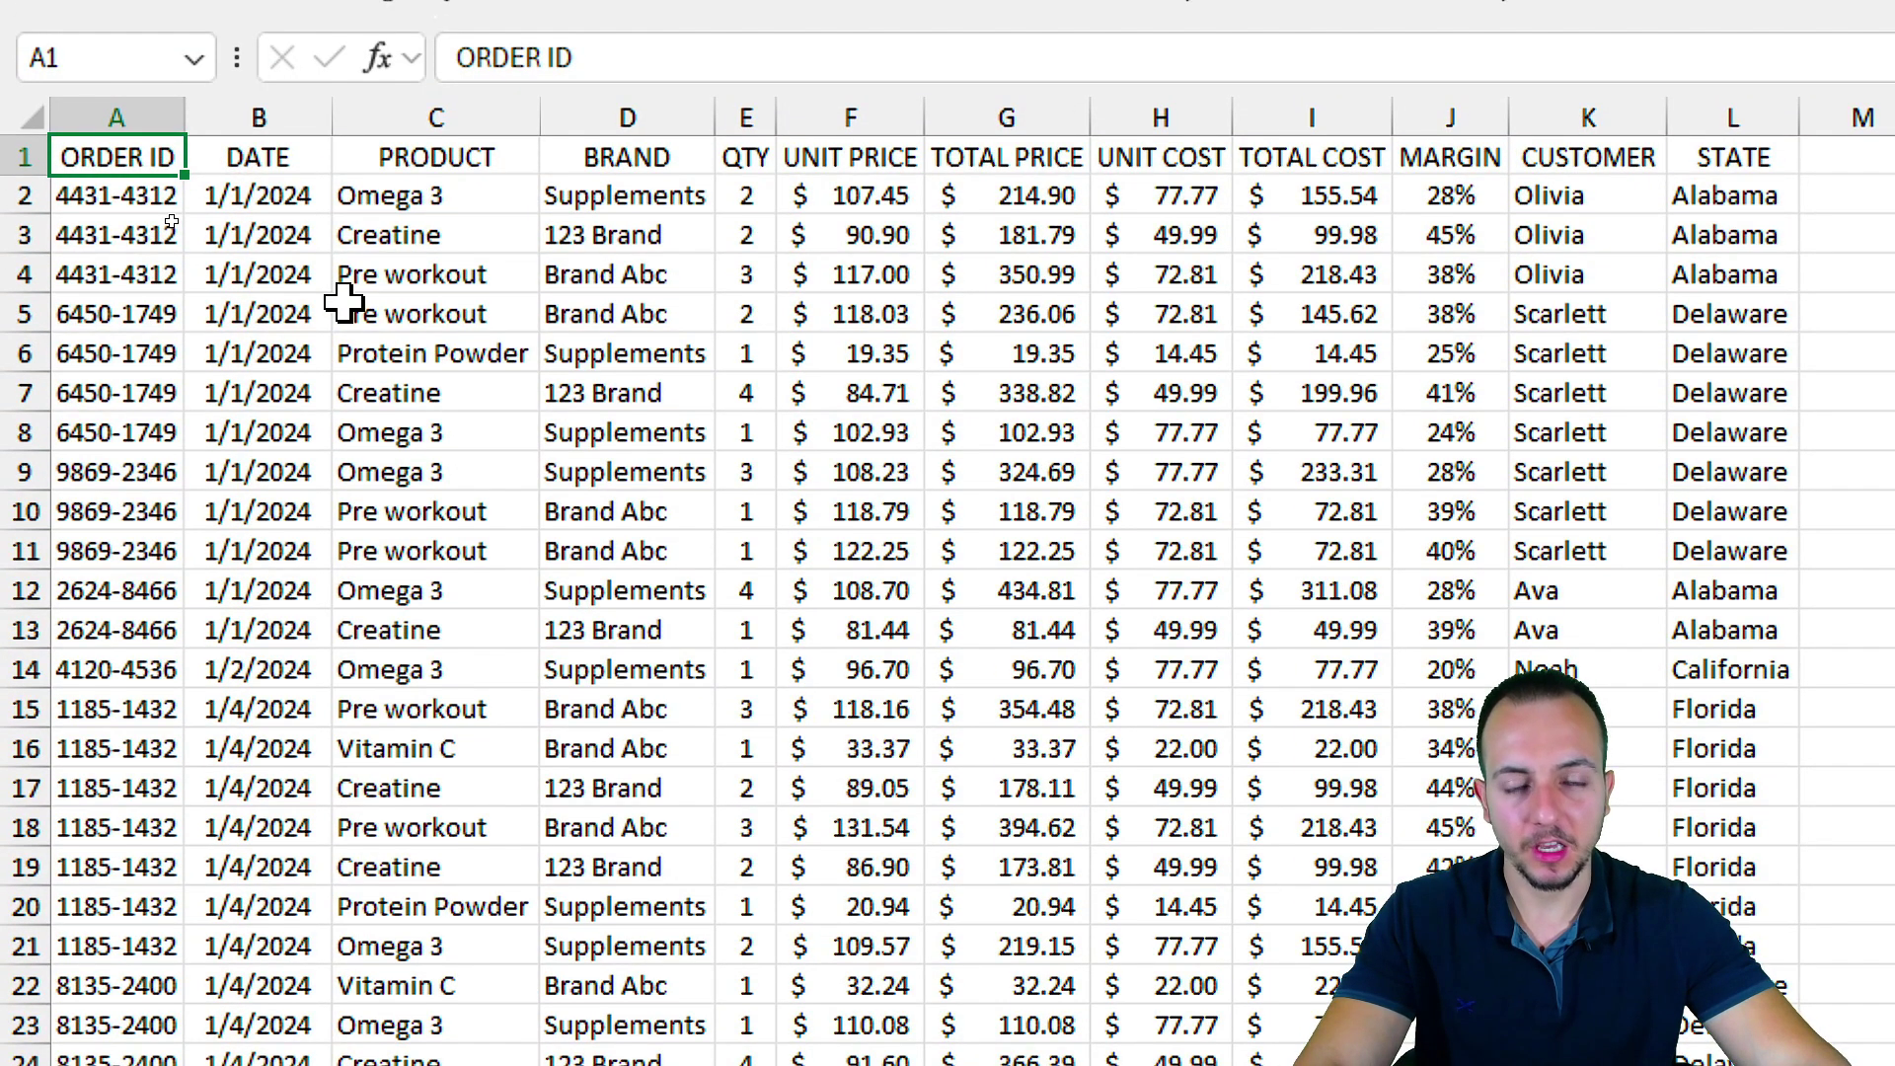
{"action": "left_click_drag", "start_coordinate": [117, 196], "coordinate": [116, 313]}
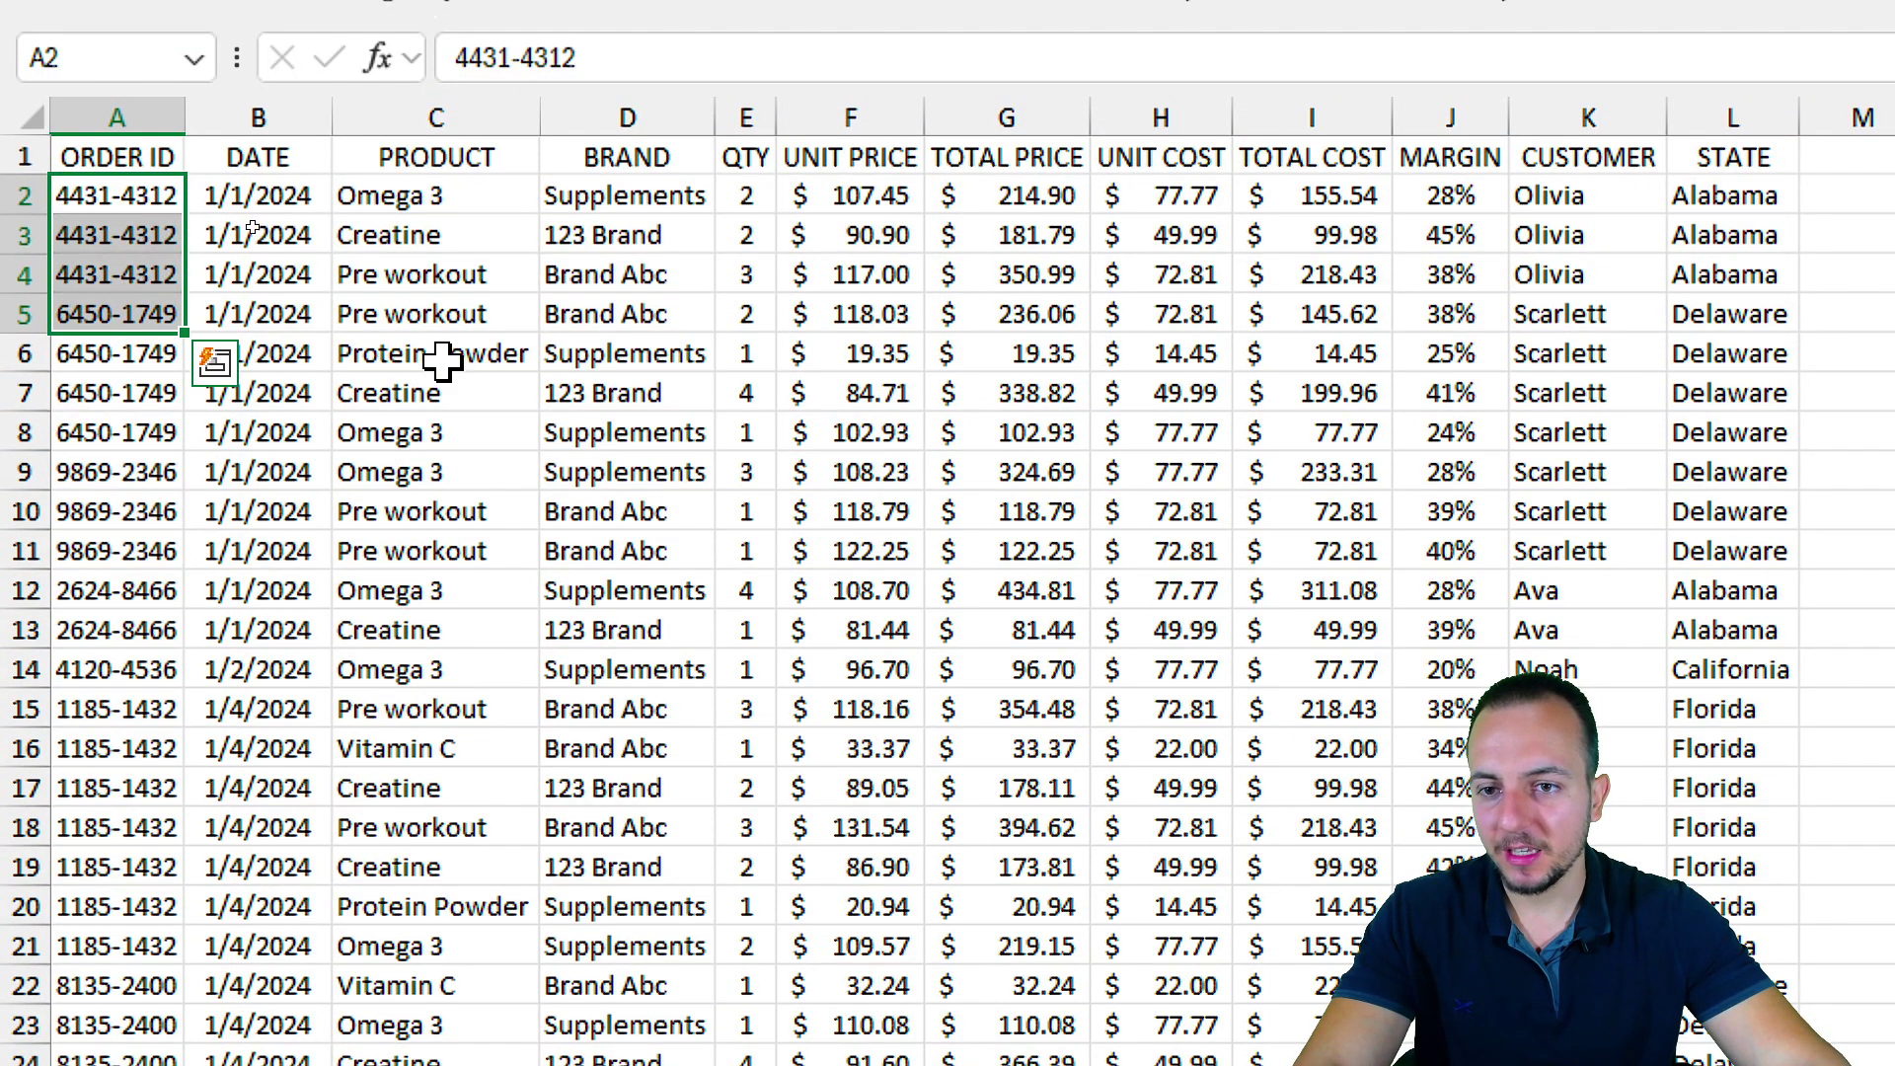
{"action": "left_click", "coordinate": [479, 195]}
{"action": "left_click_drag", "start_coordinate": [479, 195], "coordinate": [616, 355]}
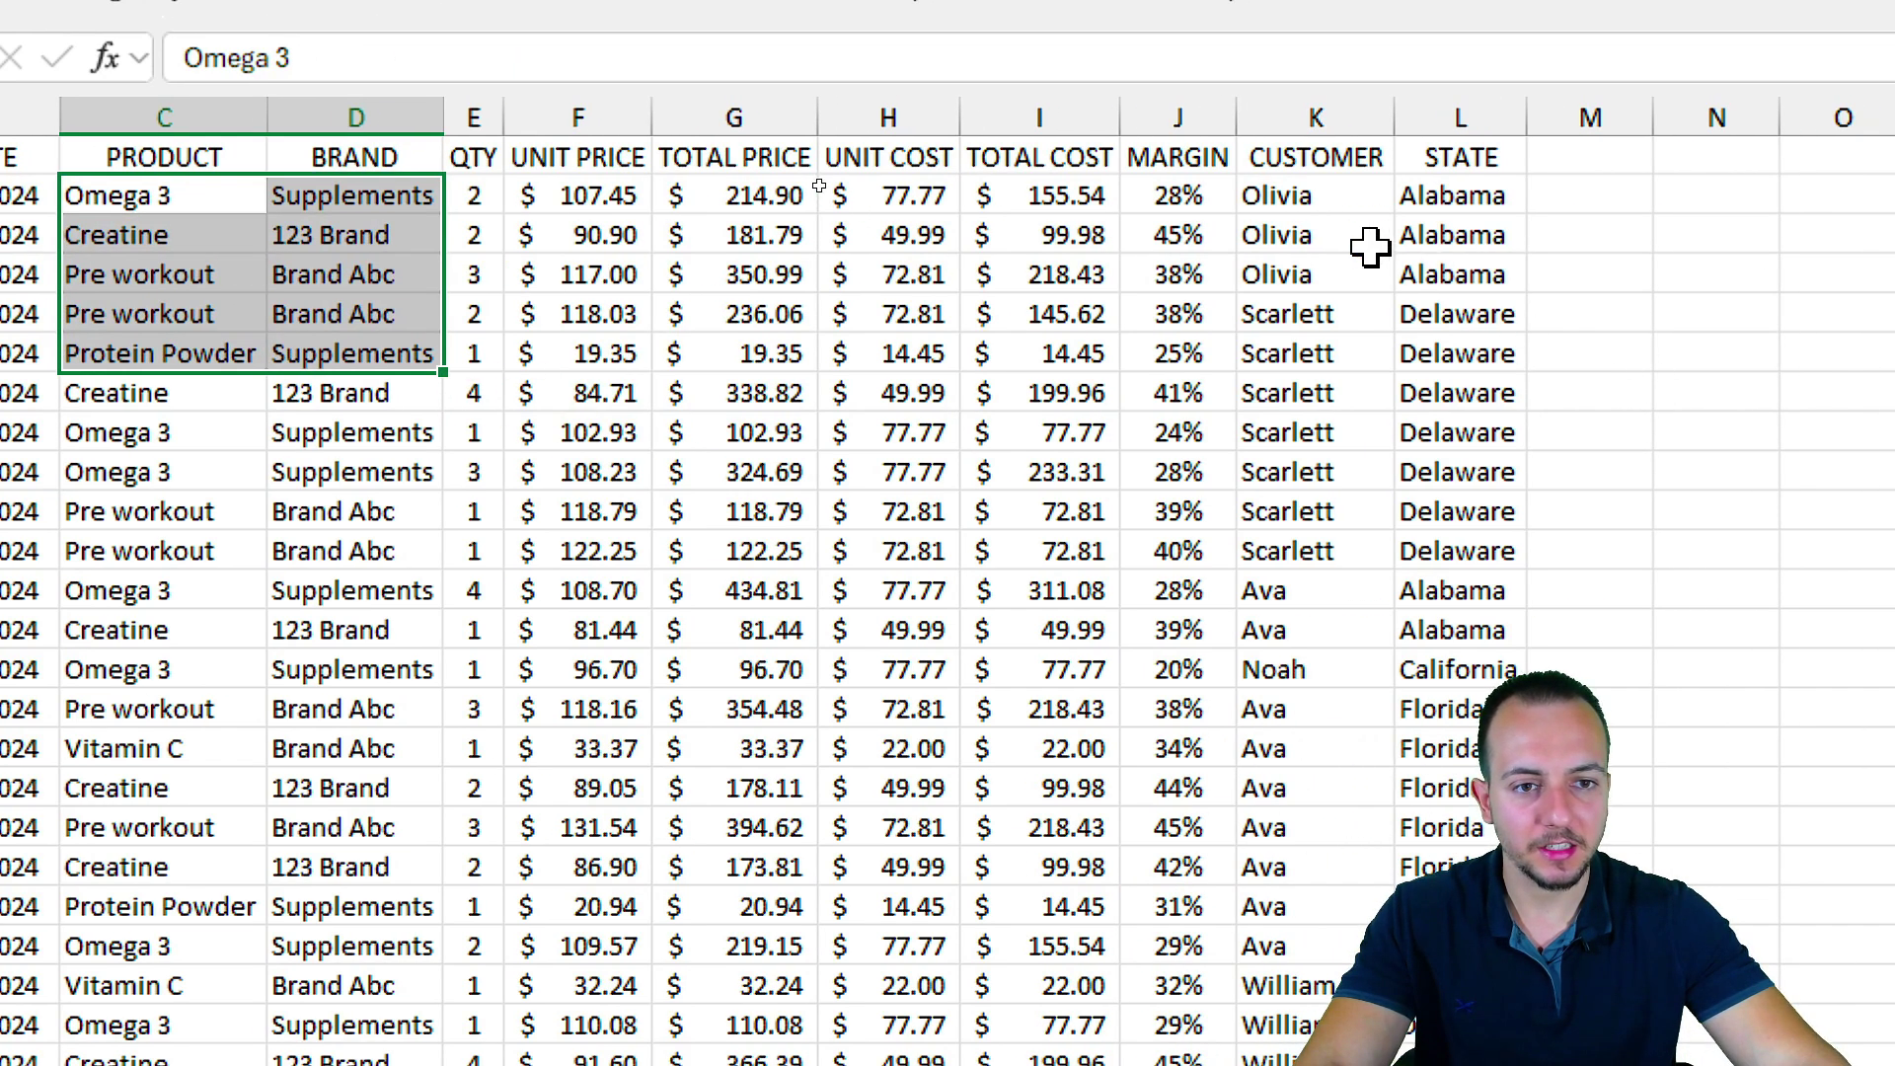
{"action": "left_click_drag", "start_coordinate": [1599, 196], "coordinate": [1615, 340]}
{"action": "left_click_drag", "start_coordinate": [1493, 198], "coordinate": [1481, 314]}
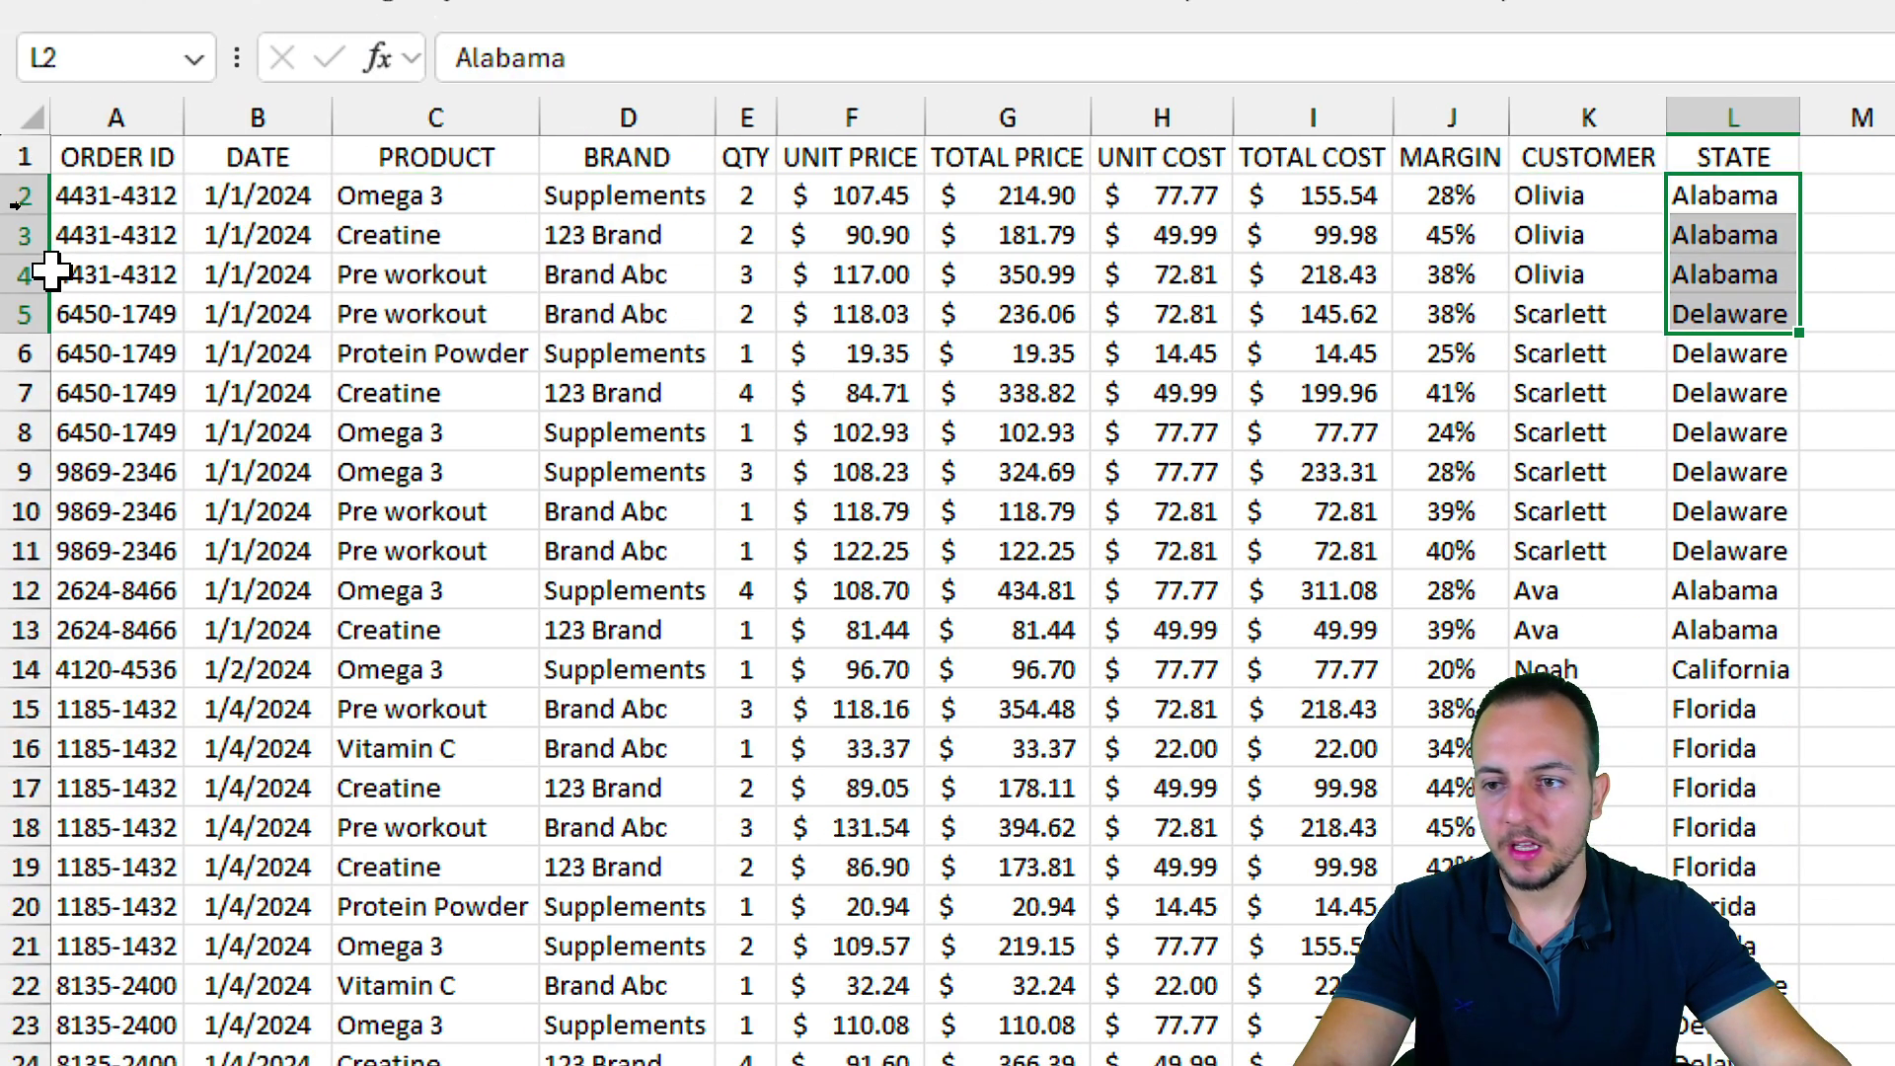
{"action": "left_click", "coordinate": [110, 158]}
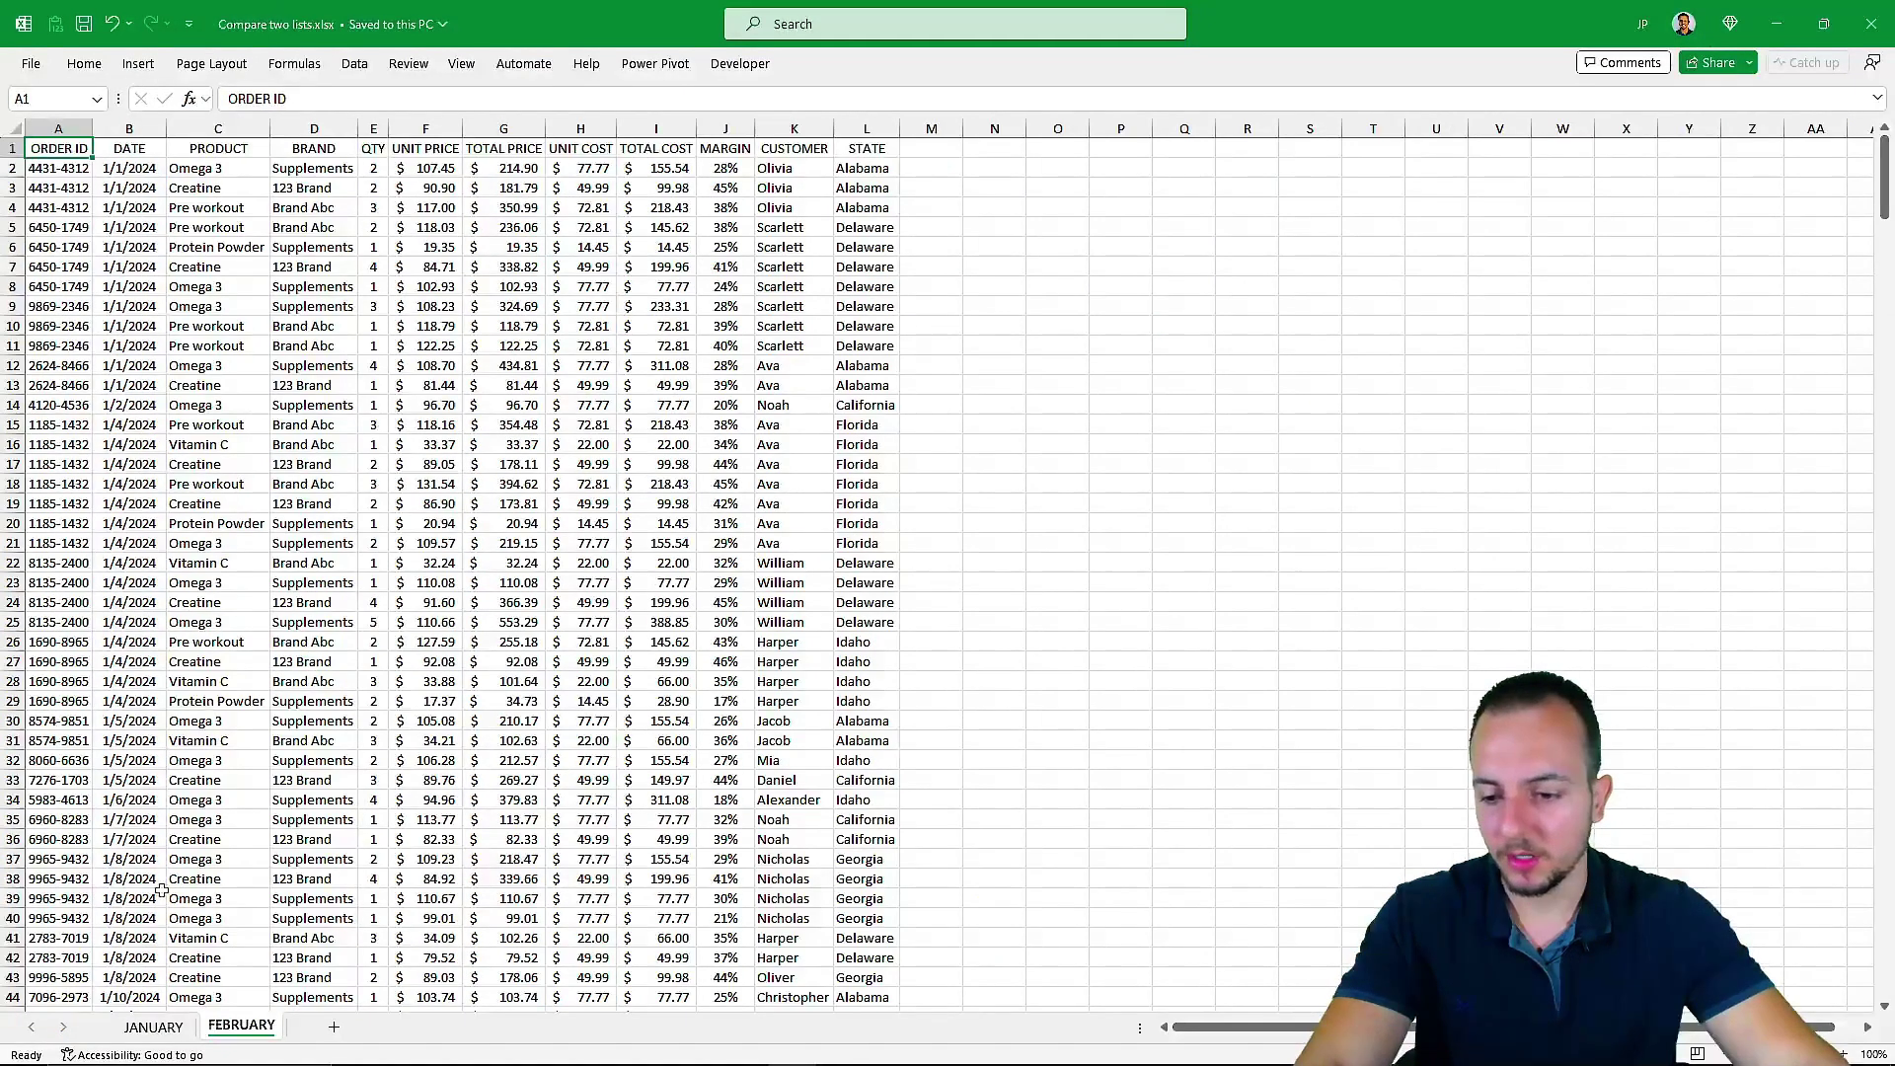
{"action": "left_click", "coordinate": [153, 1026]}
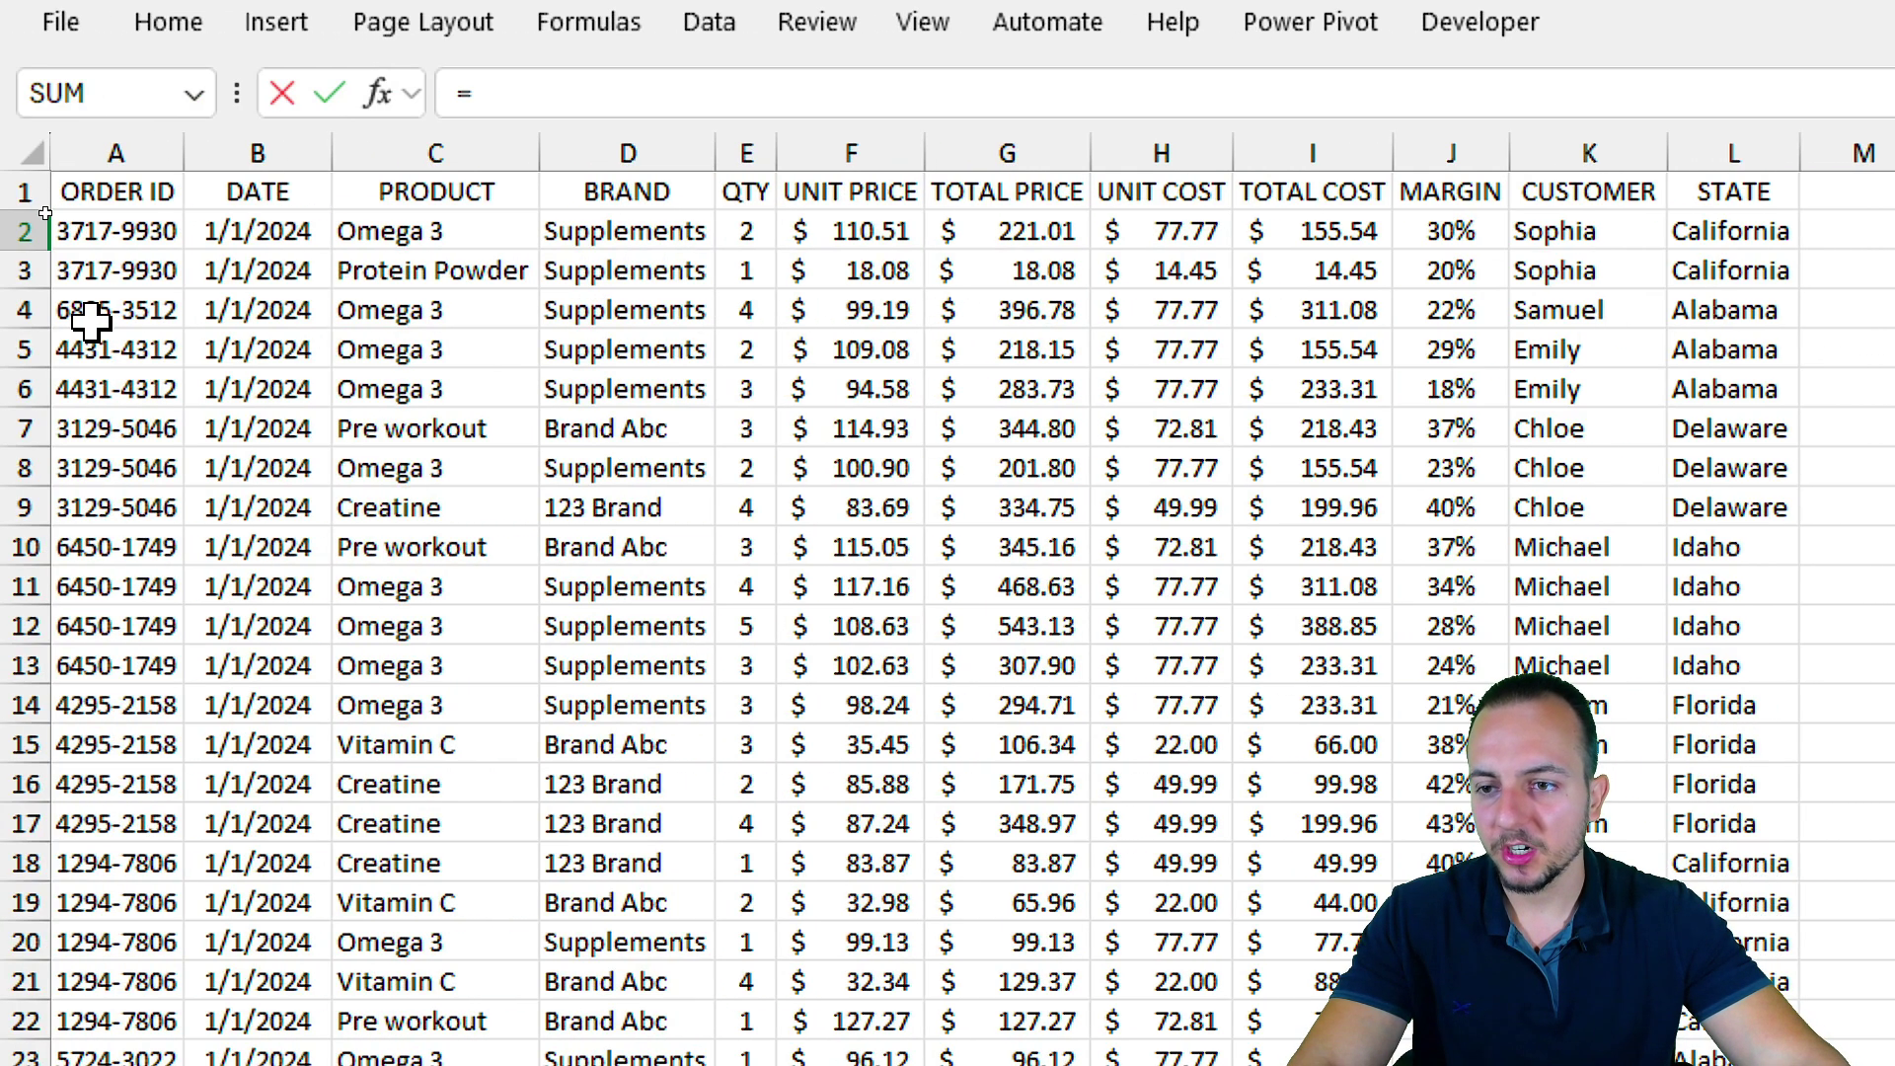
Step: Complete the O2 helper formula joining order ID A2, customer K2 and state L2
{"action": "left_click", "coordinate": [116, 233]}
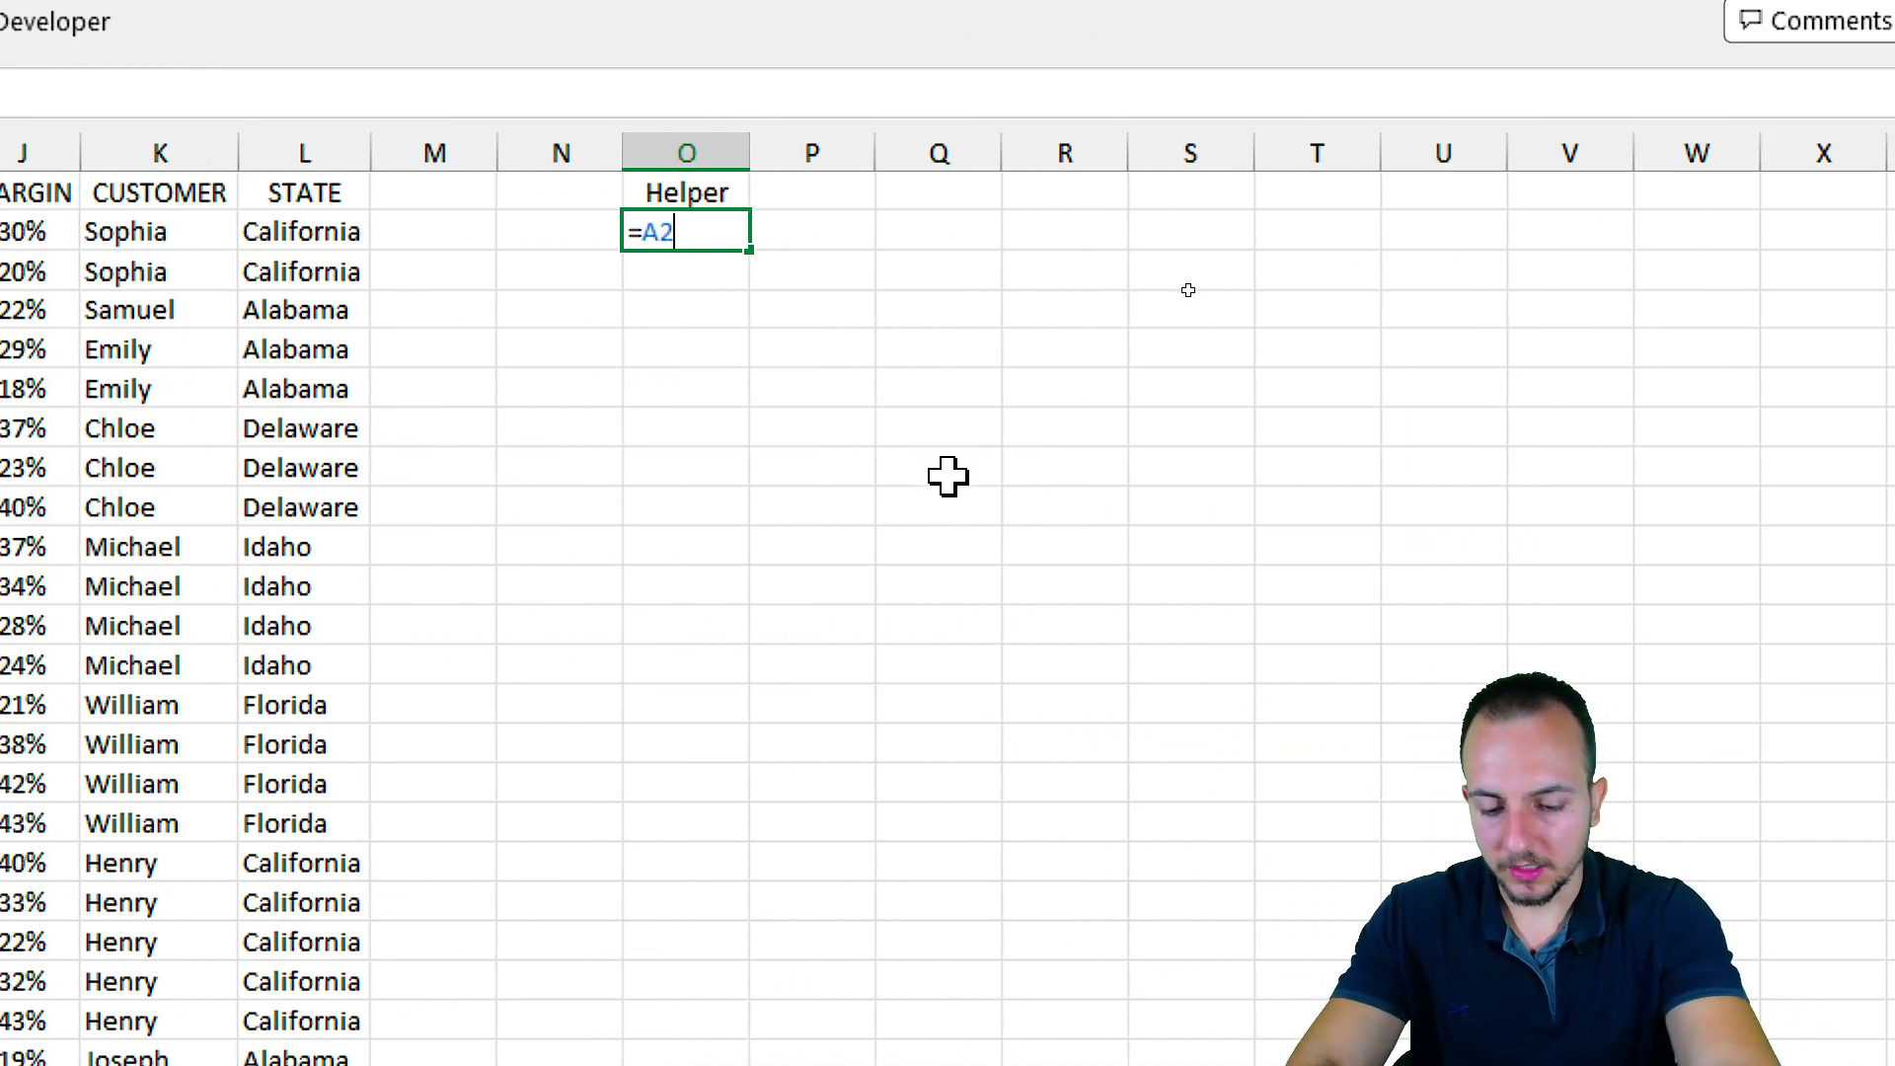
{"action": "type", "text": "&"}
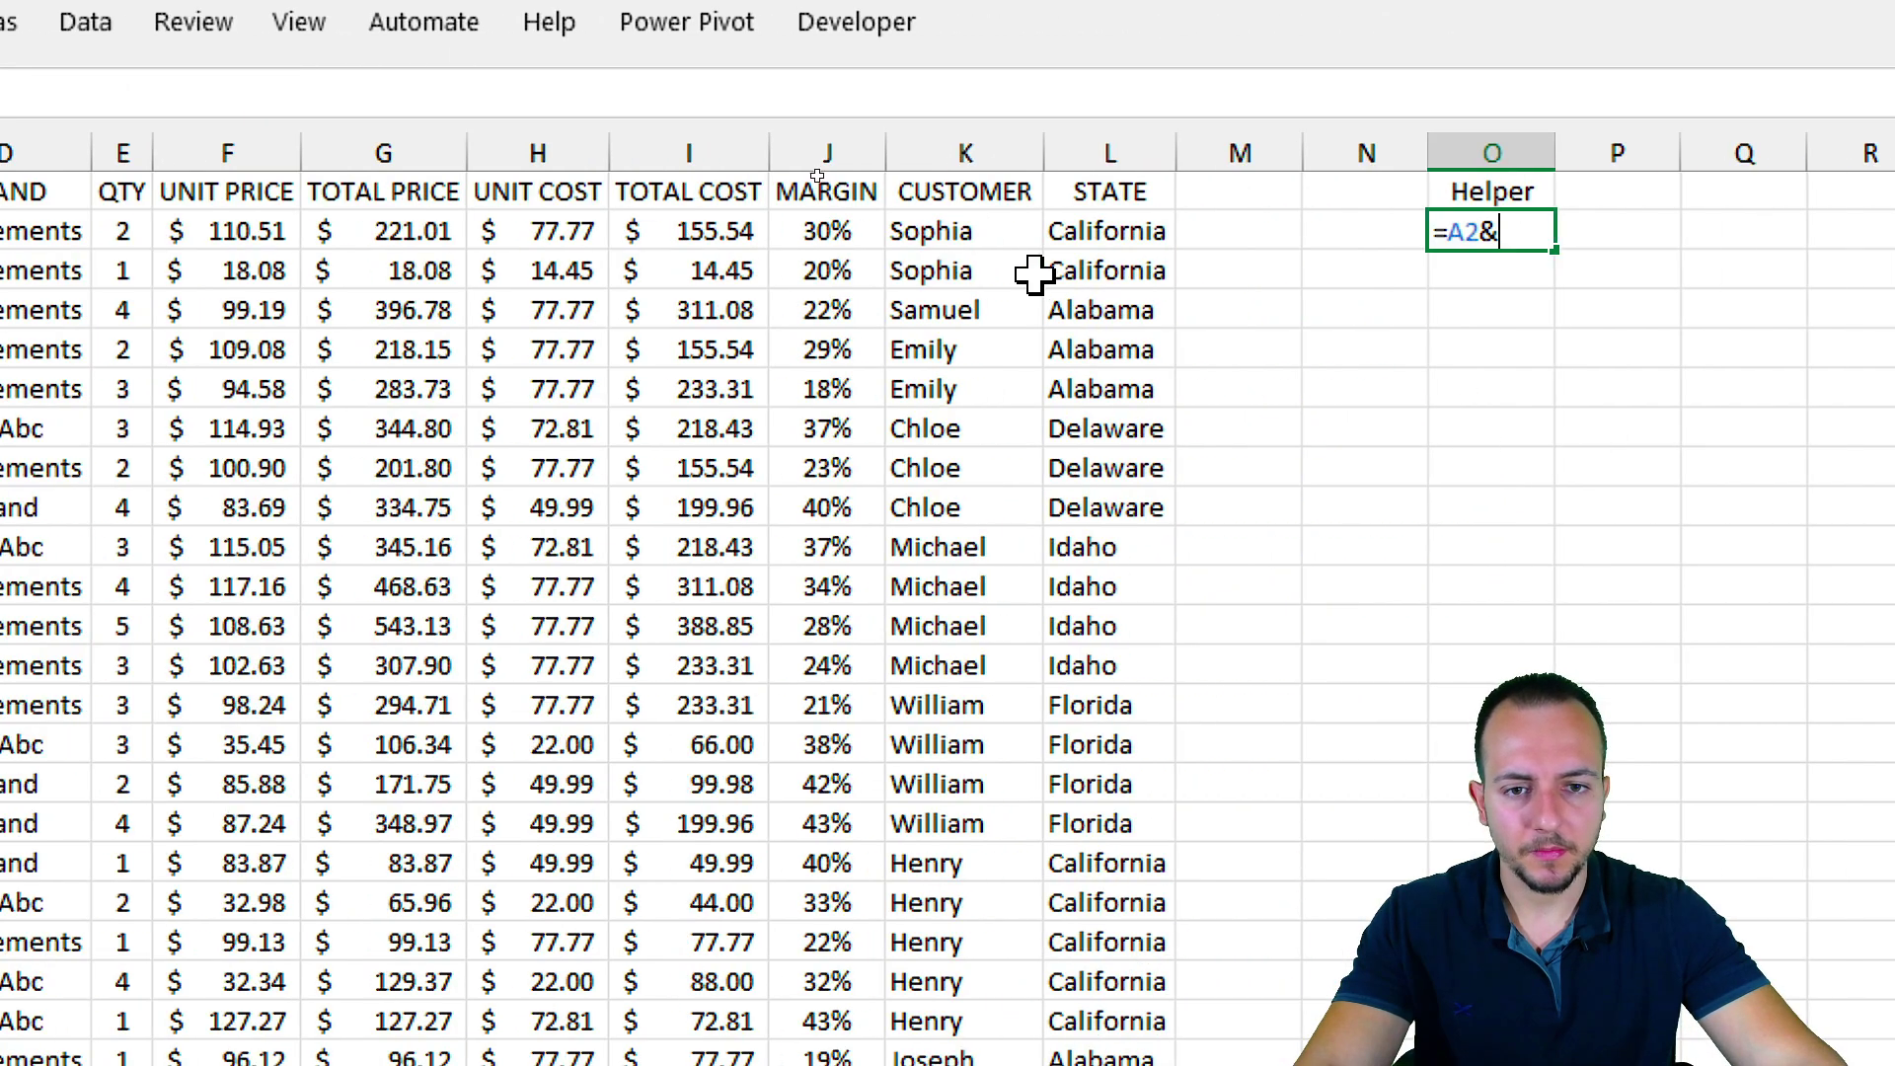
{"action": "left_click", "coordinate": [1619, 230]}
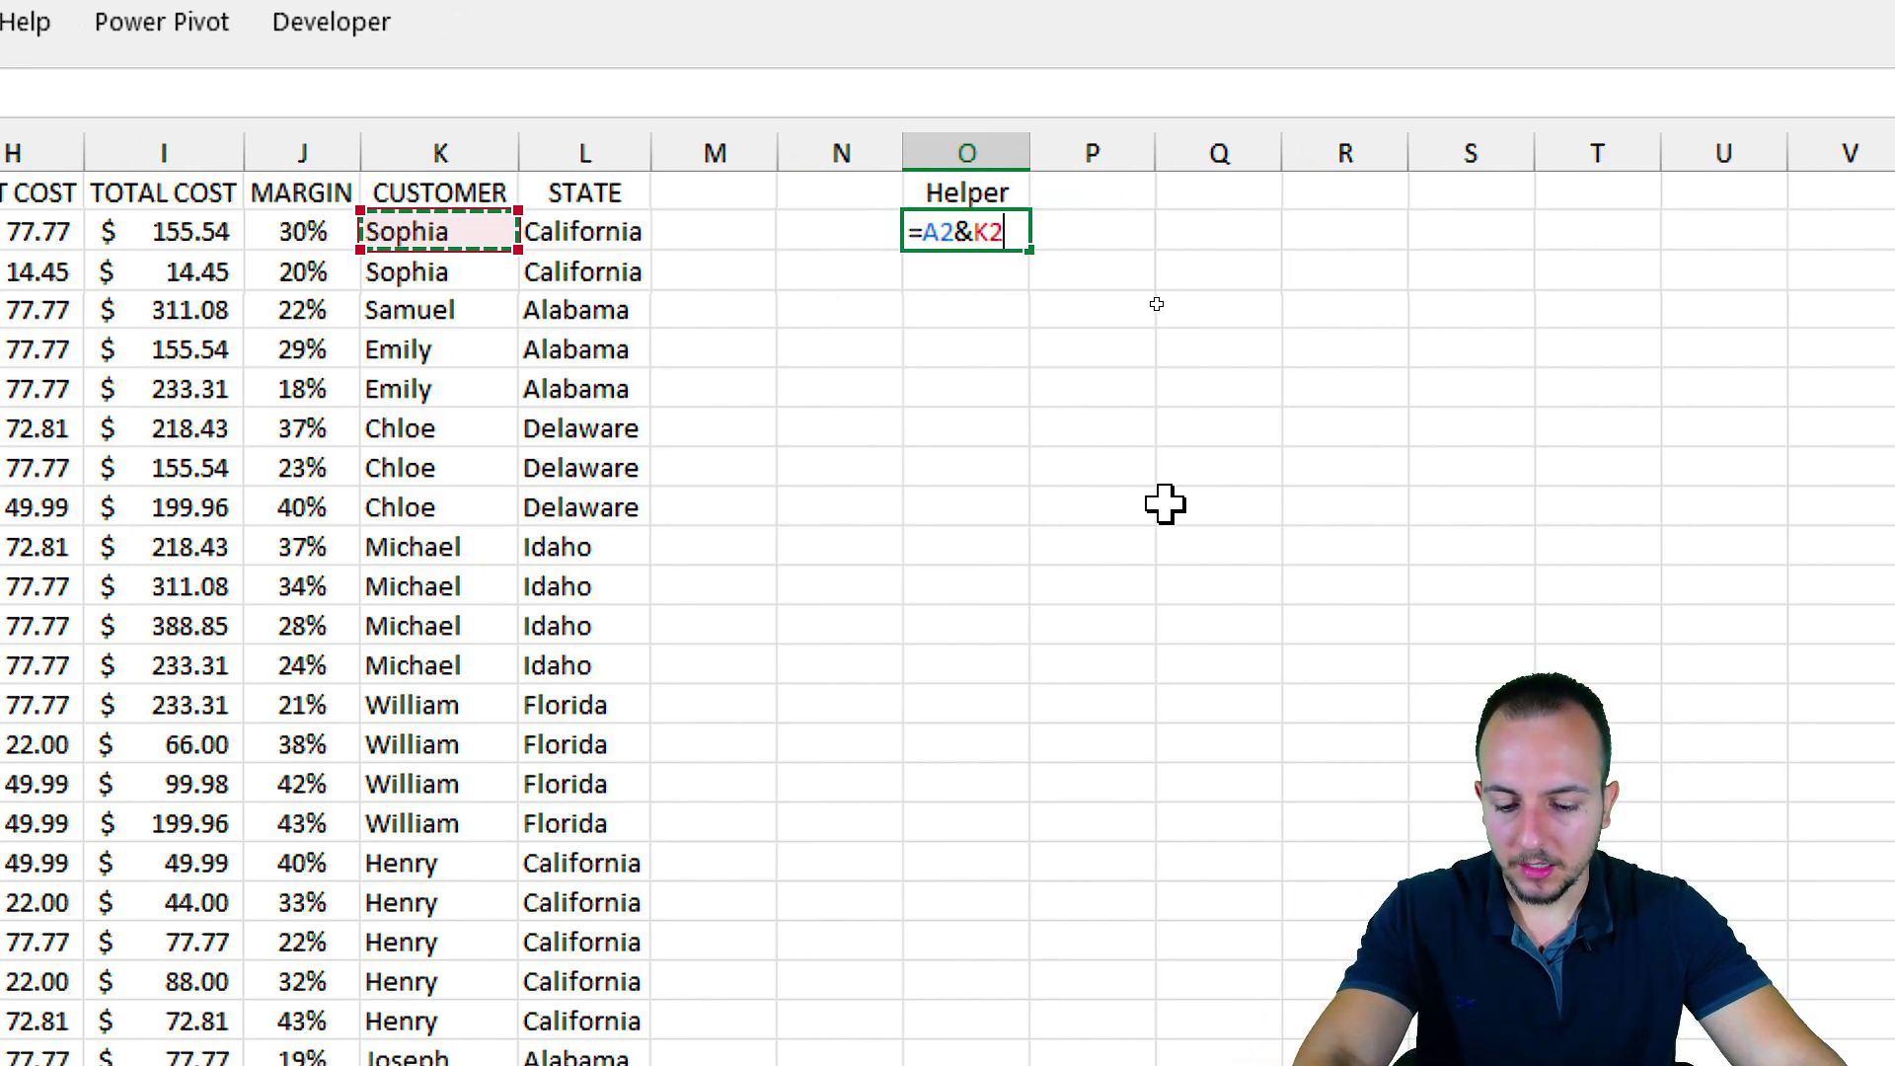
{"action": "type", "text": "&"}
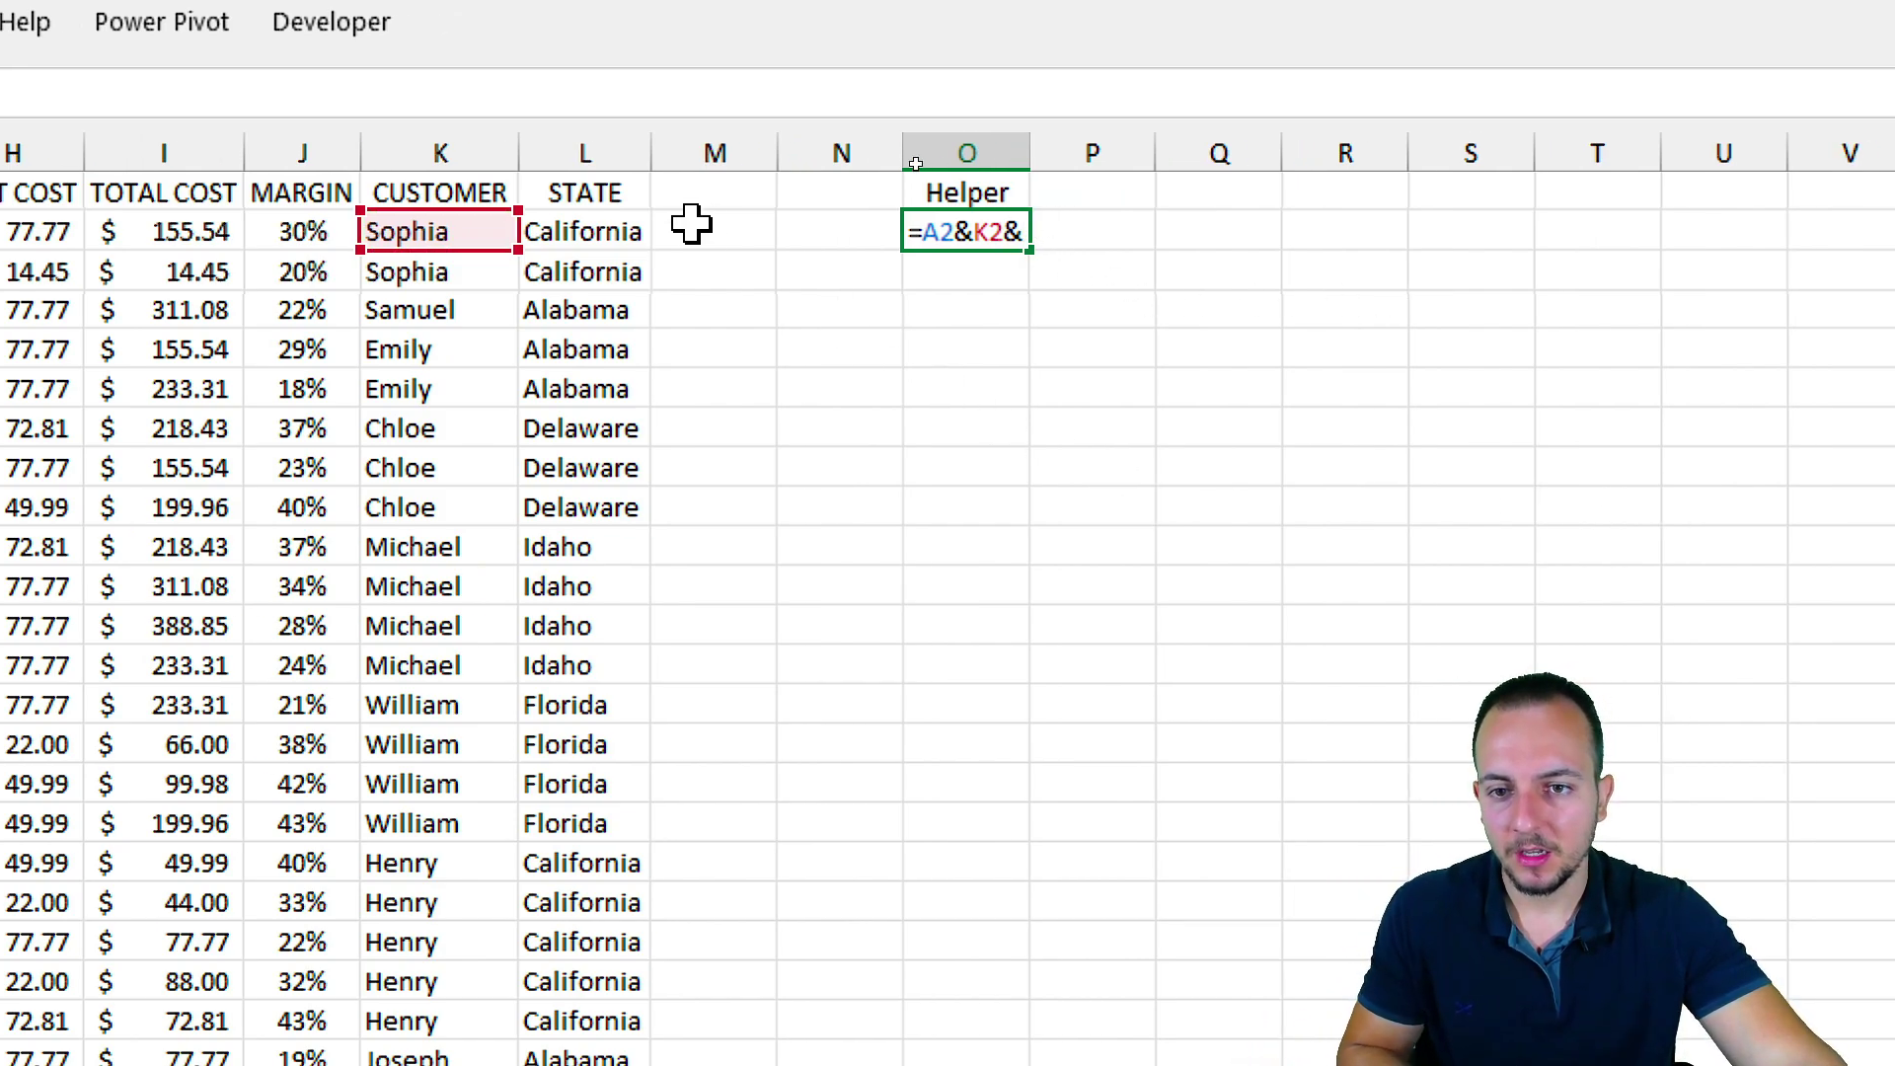
{"action": "left_click", "coordinate": [612, 229]}
{"action": "key", "text": "Return"}
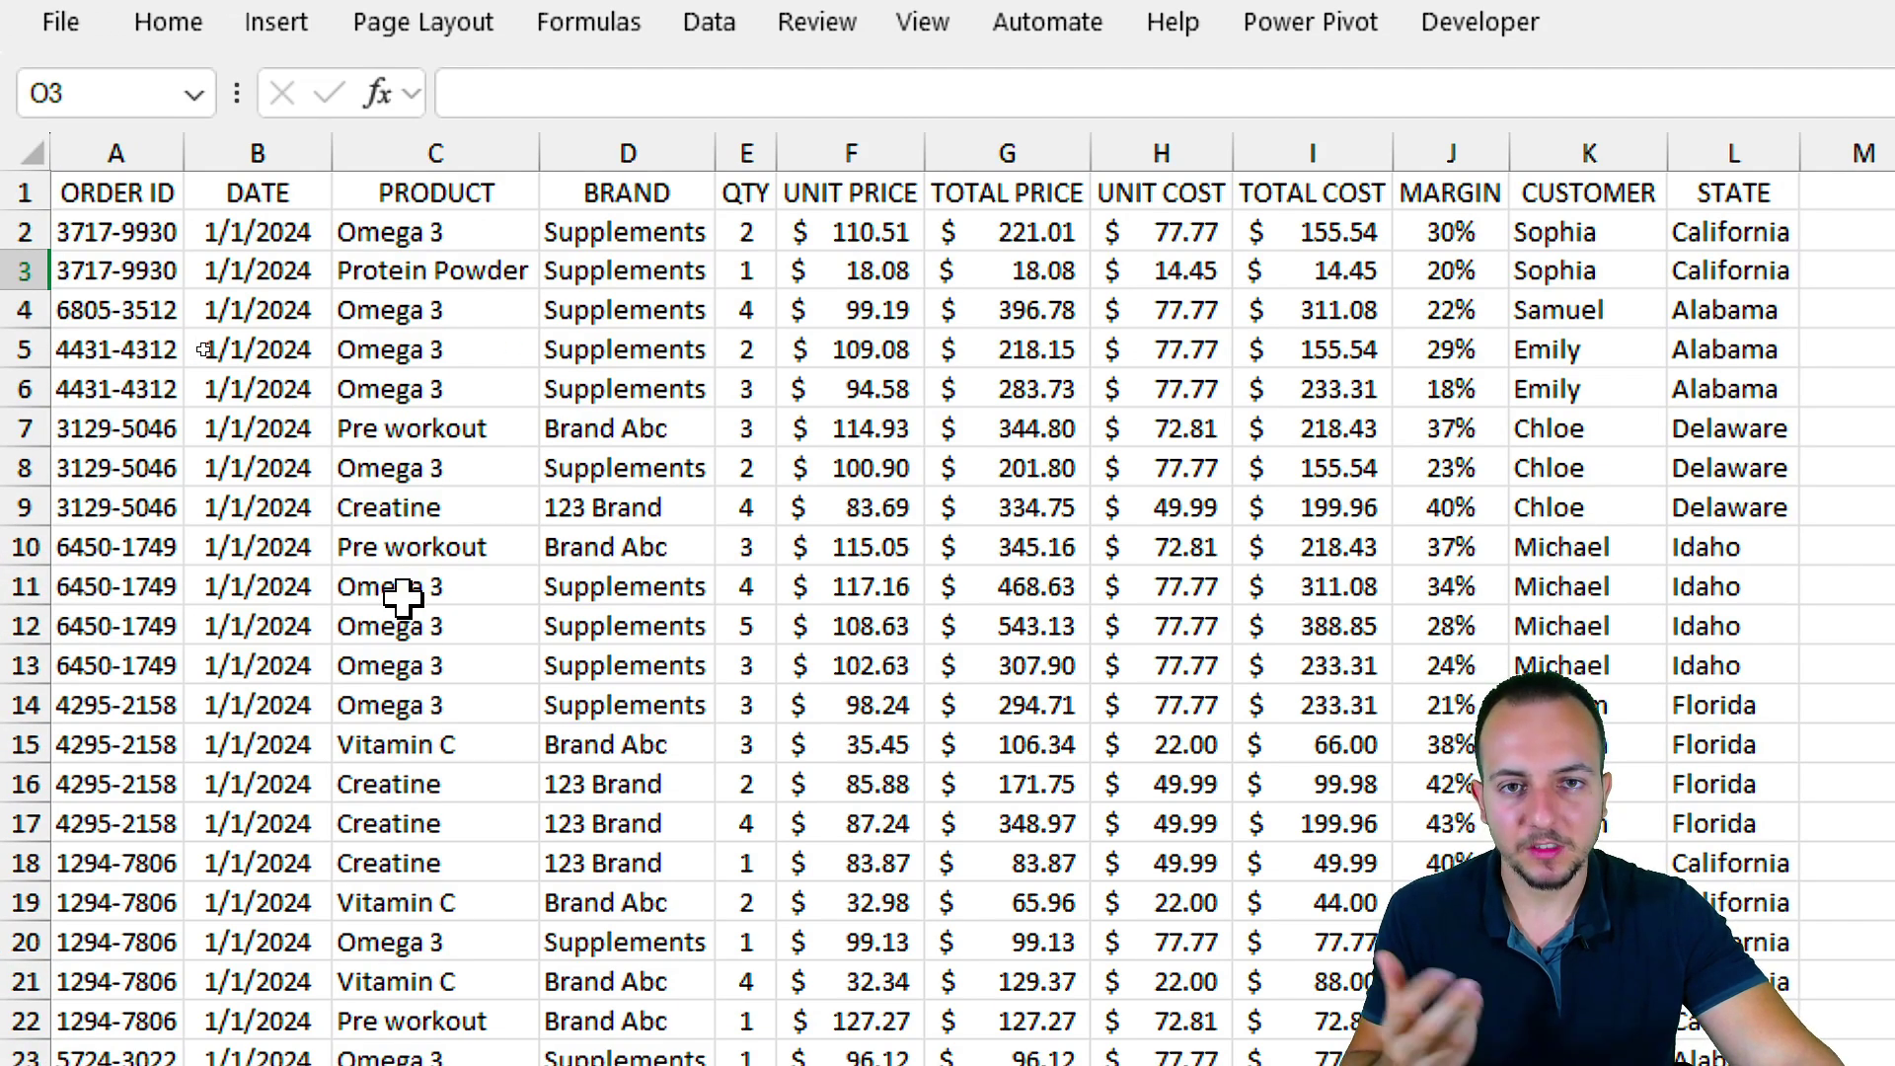
Step: Fill the O2 helper formula down through all January order rows
{"action": "left_click", "coordinate": [839, 237]}
{"action": "left_click_drag", "start_coordinate": [874, 251], "coordinate": [875, 449]}
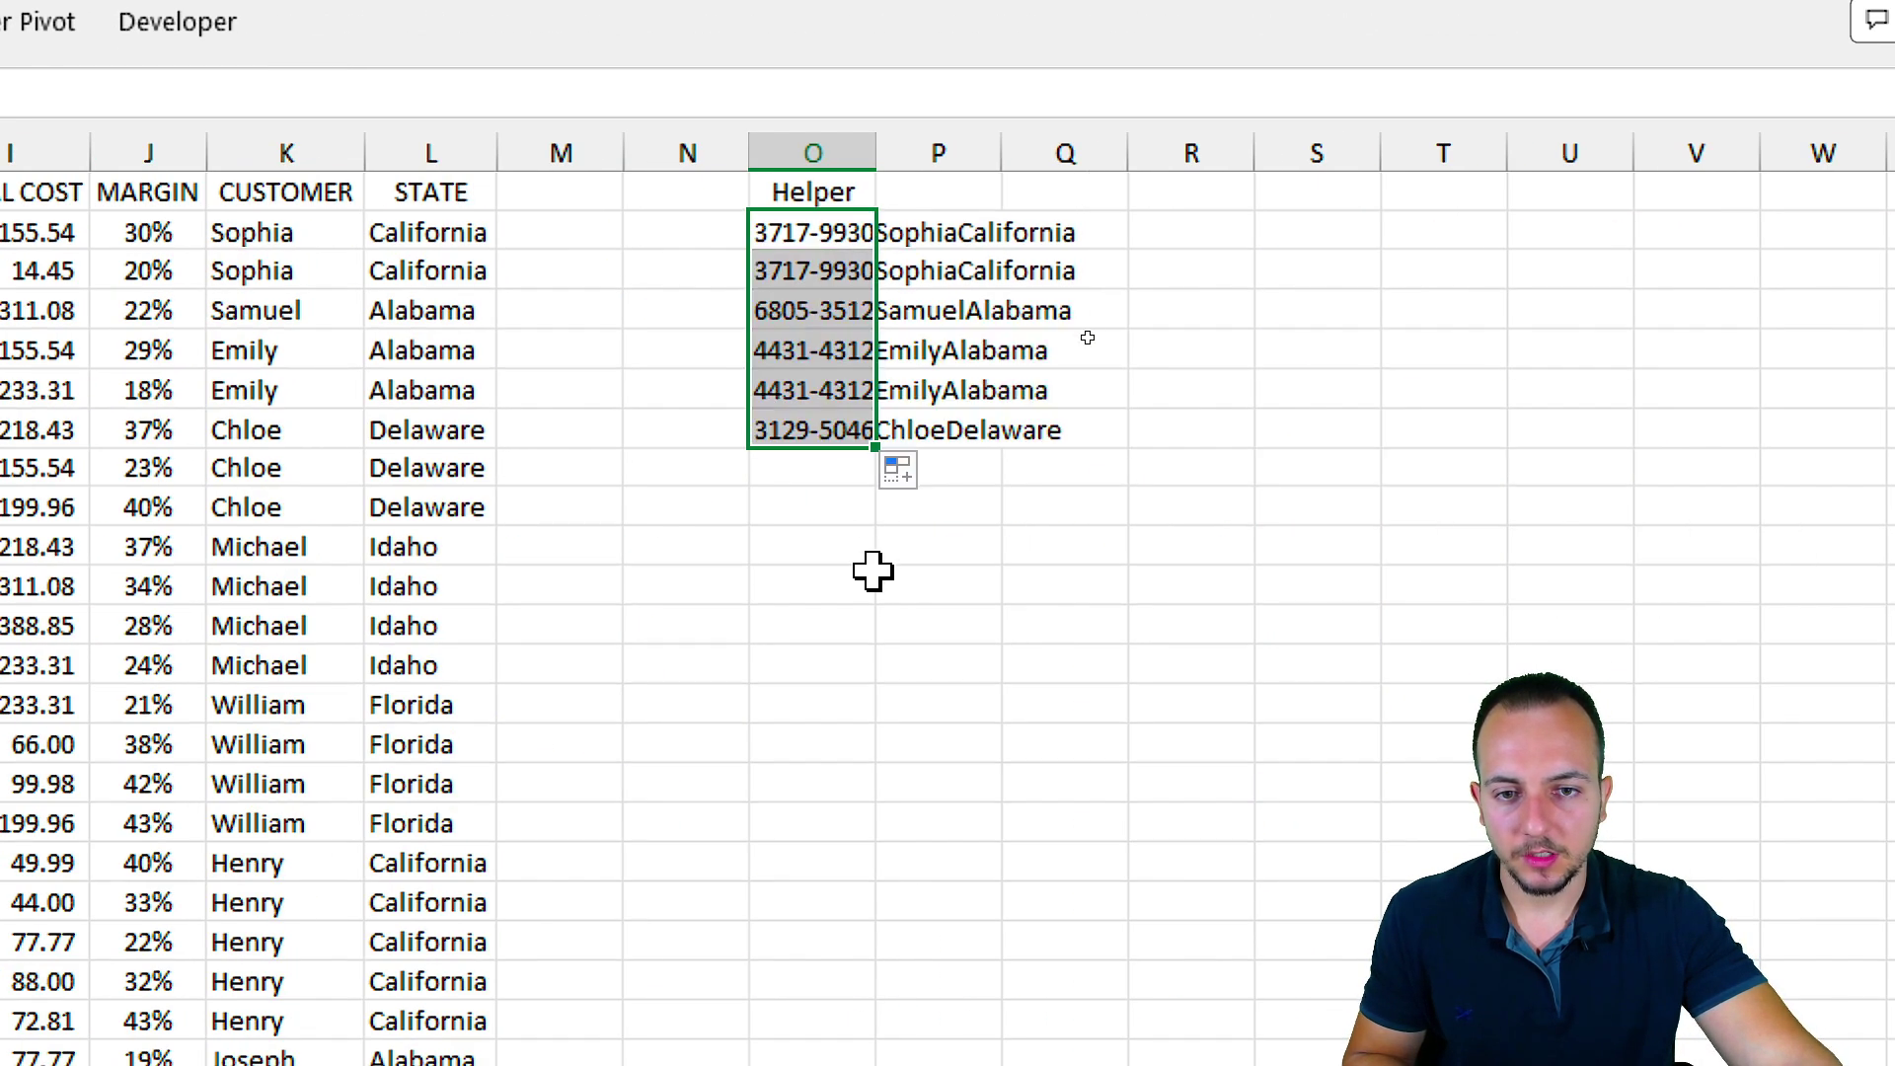
{"action": "left_click", "coordinate": [829, 432]}
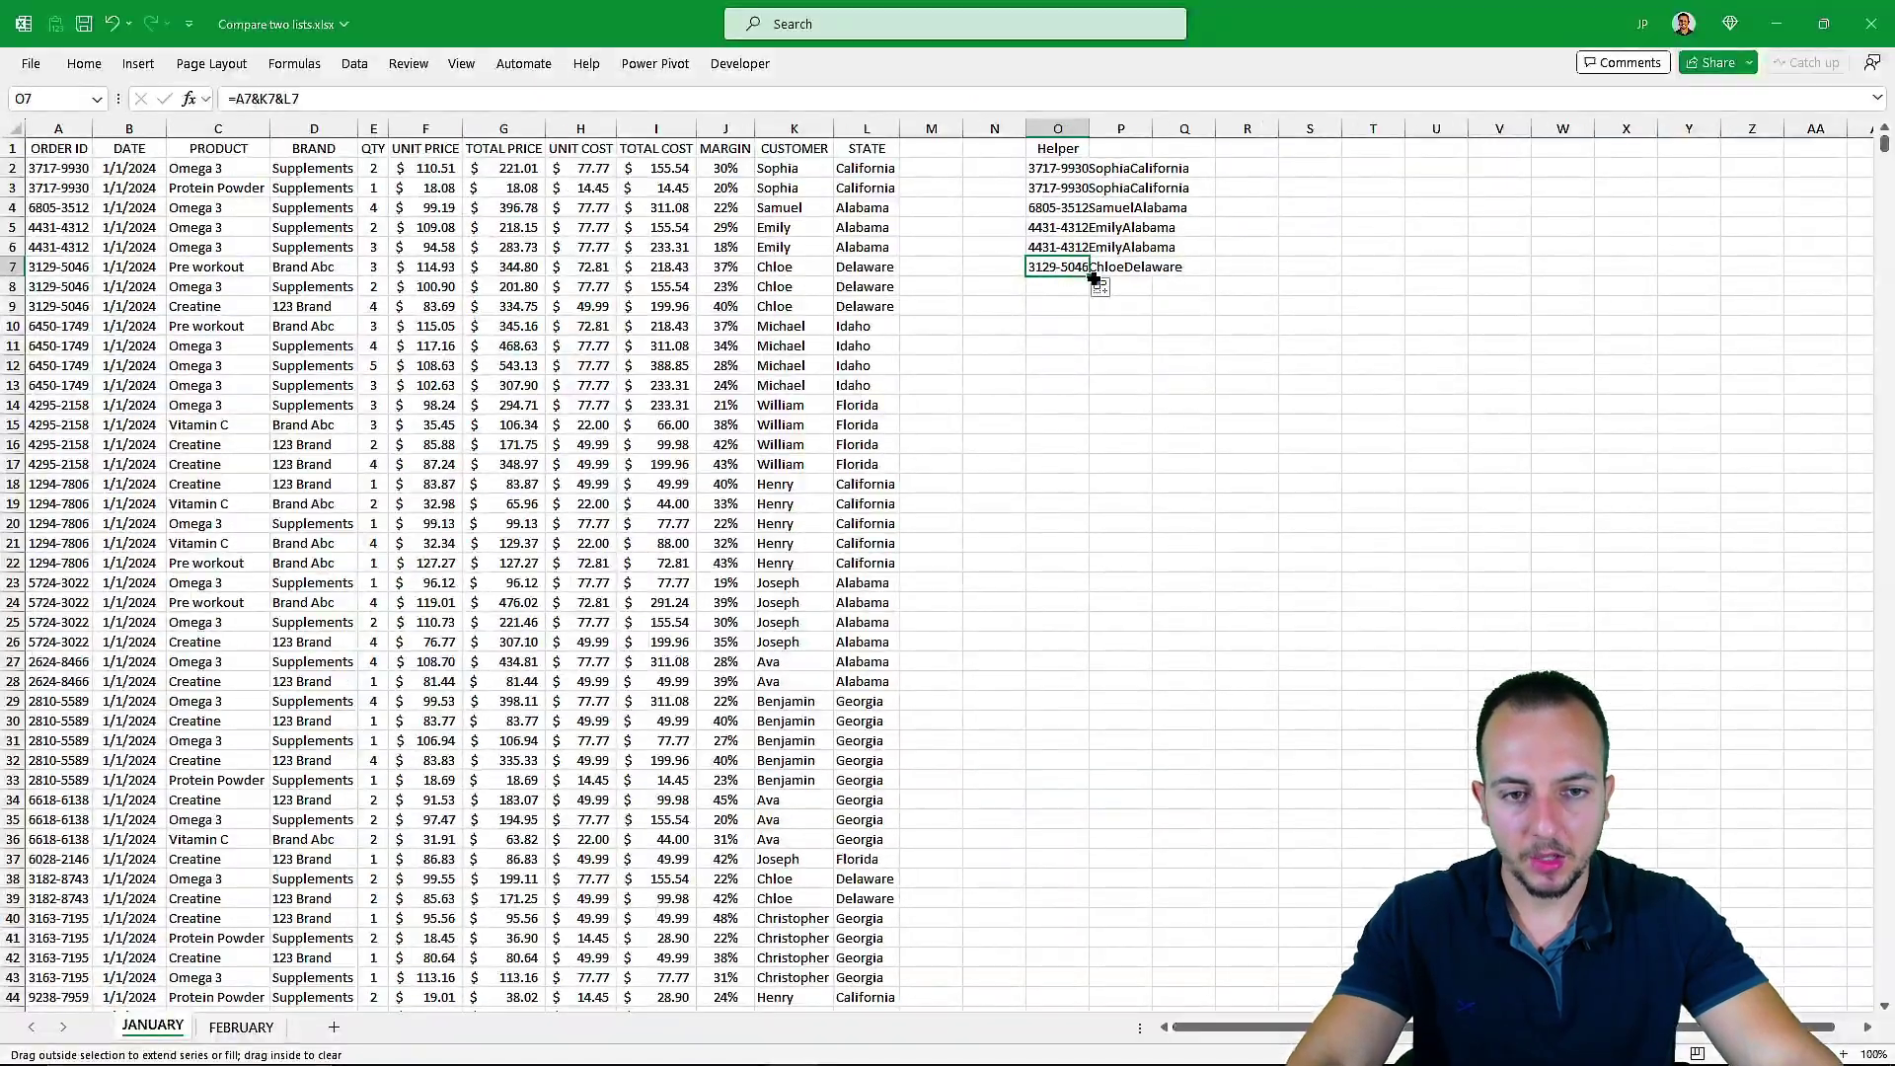
{"action": "left_click_drag", "start_coordinate": [885, 449], "coordinate": [1078, 905]}
Step: On the FEBRUARY sheet, enter the header 'Helper' in cell O1
{"action": "key", "text": "ctrl+Up"}
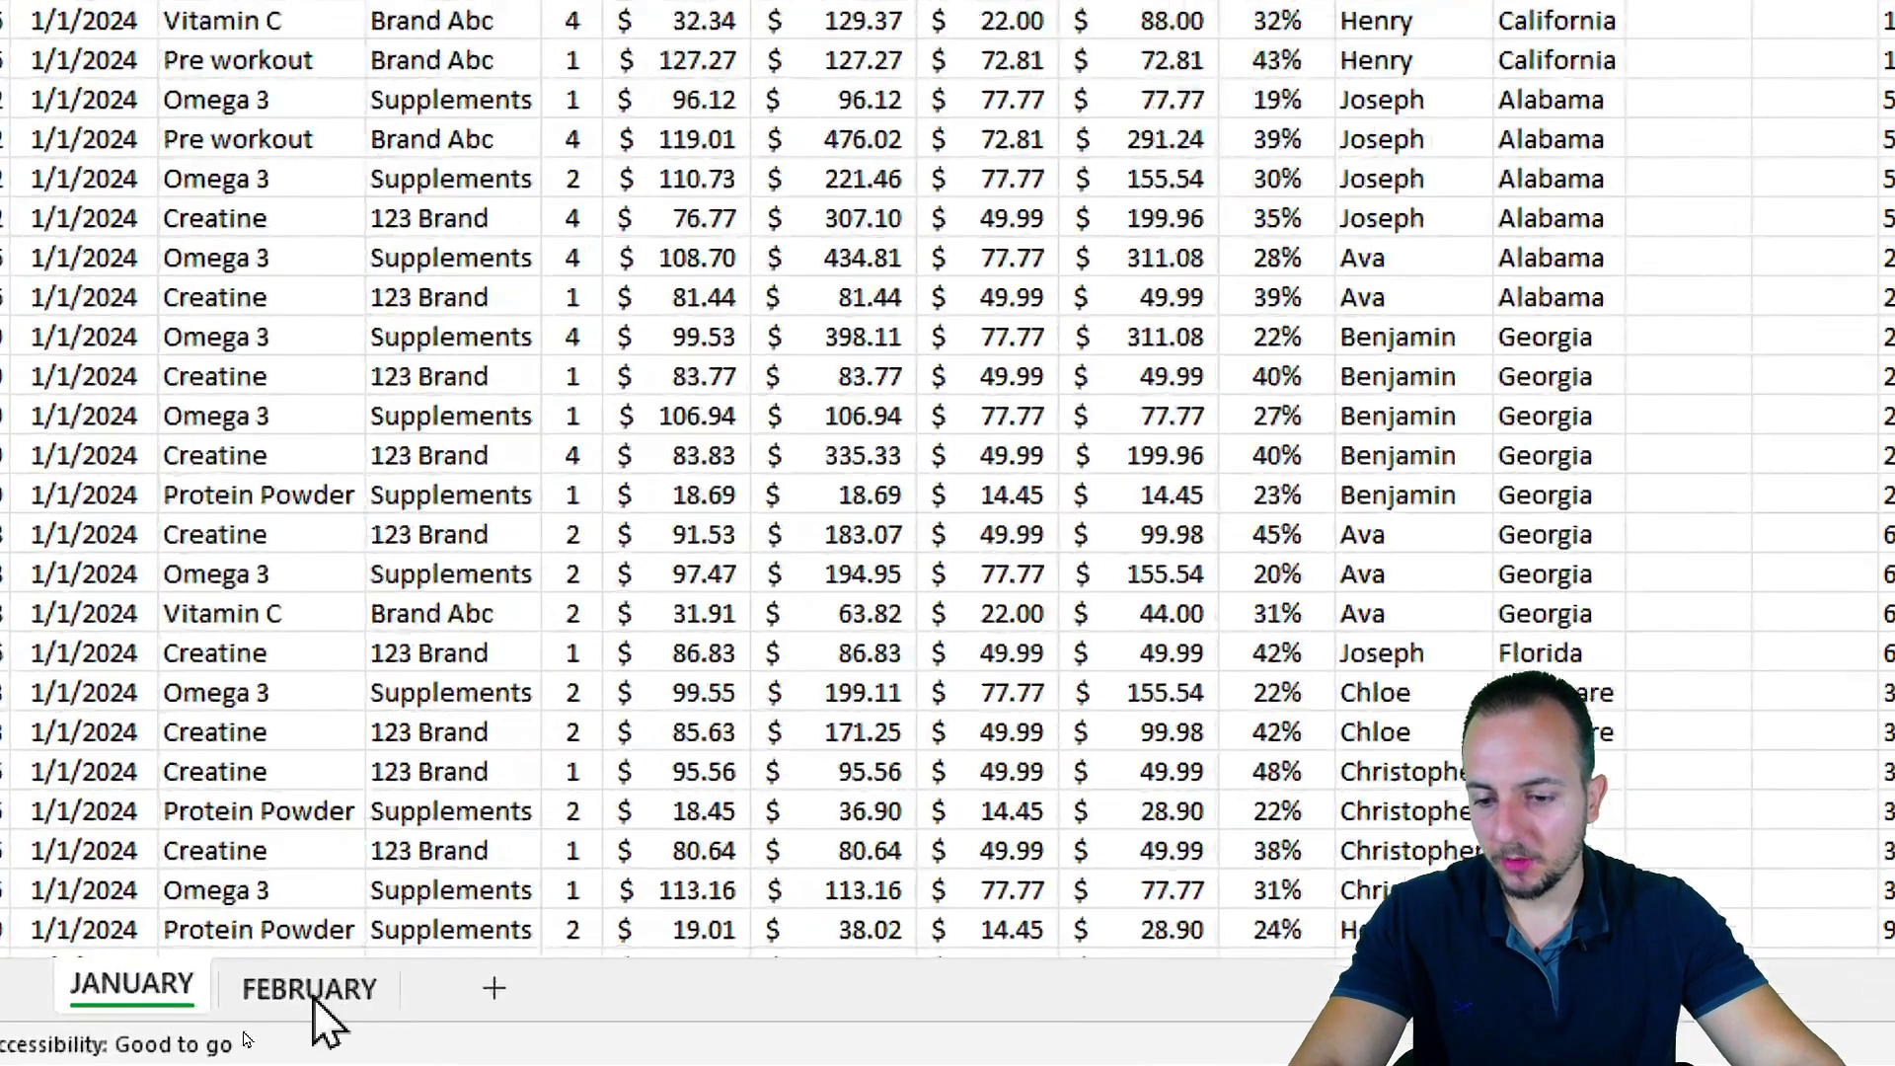
{"action": "left_click", "coordinate": [241, 1027]}
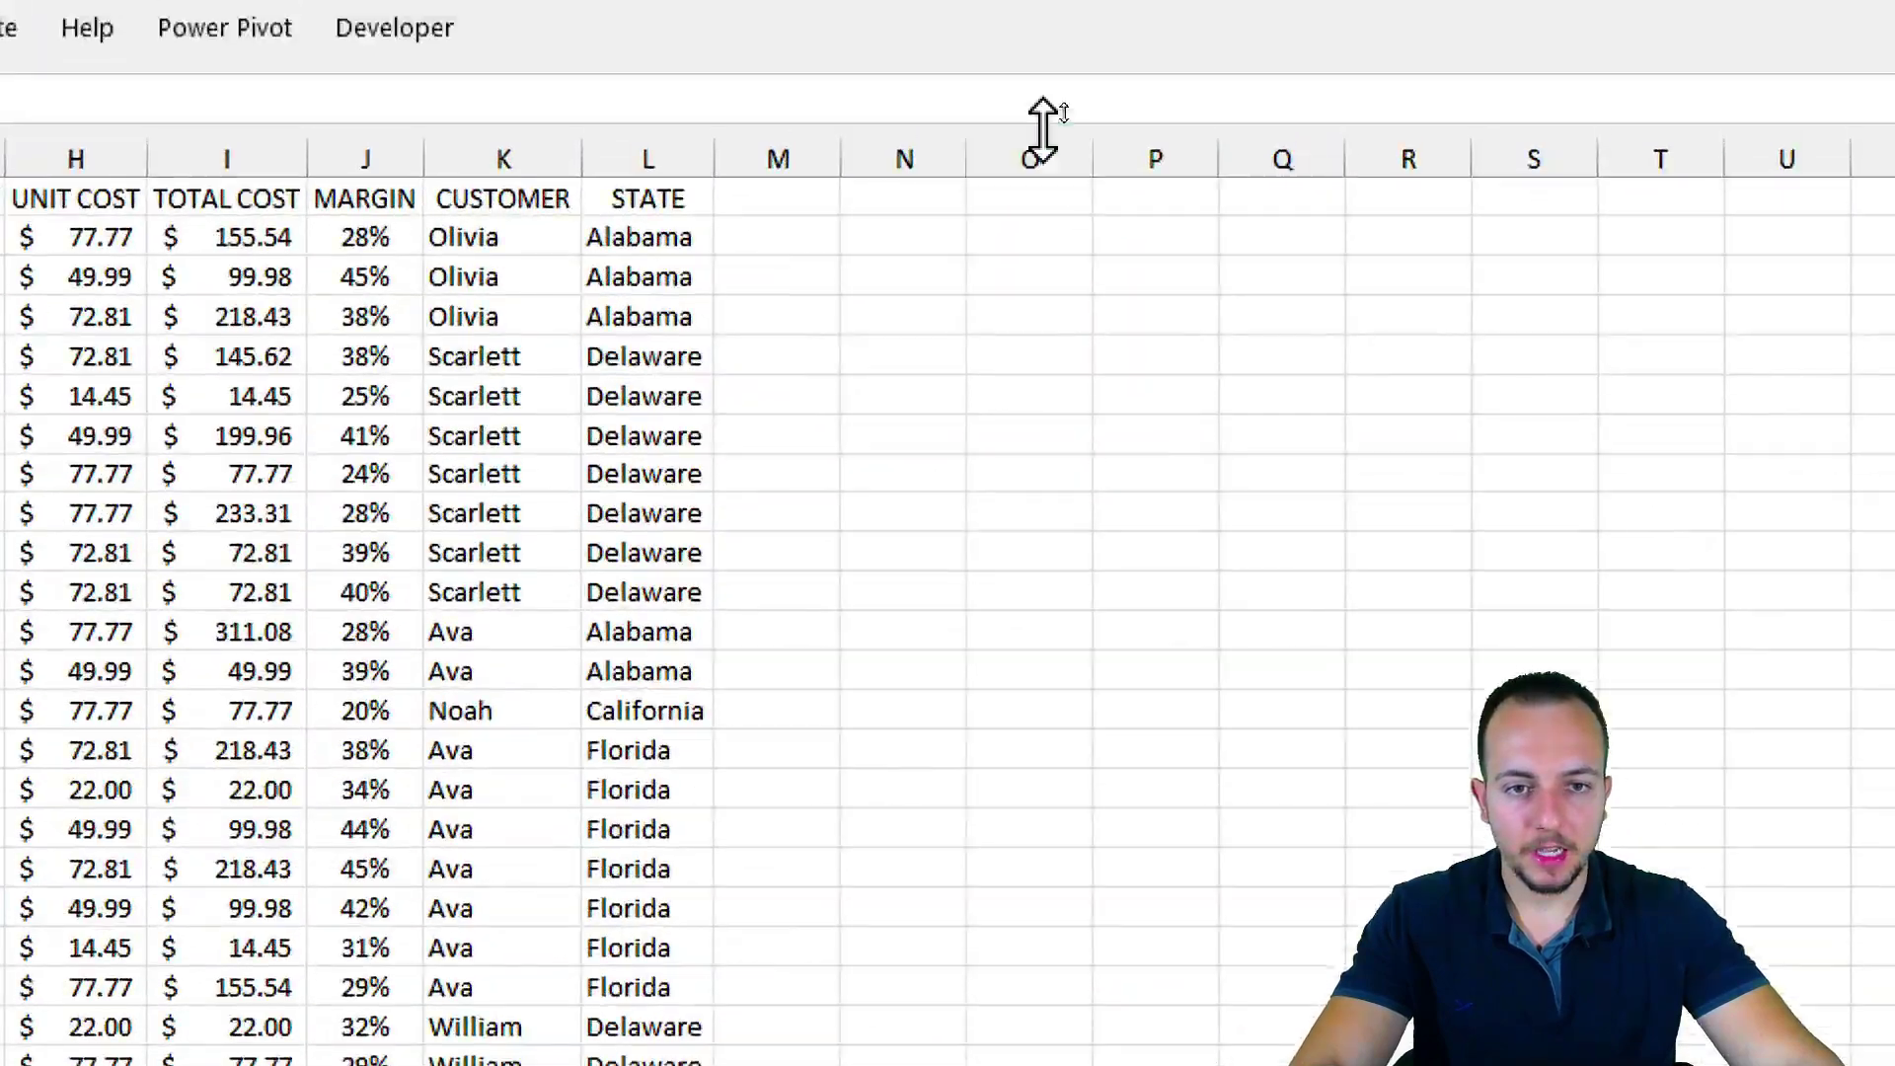
{"action": "left_click", "coordinate": [1058, 128]}
{"action": "left_click", "coordinate": [1031, 211]}
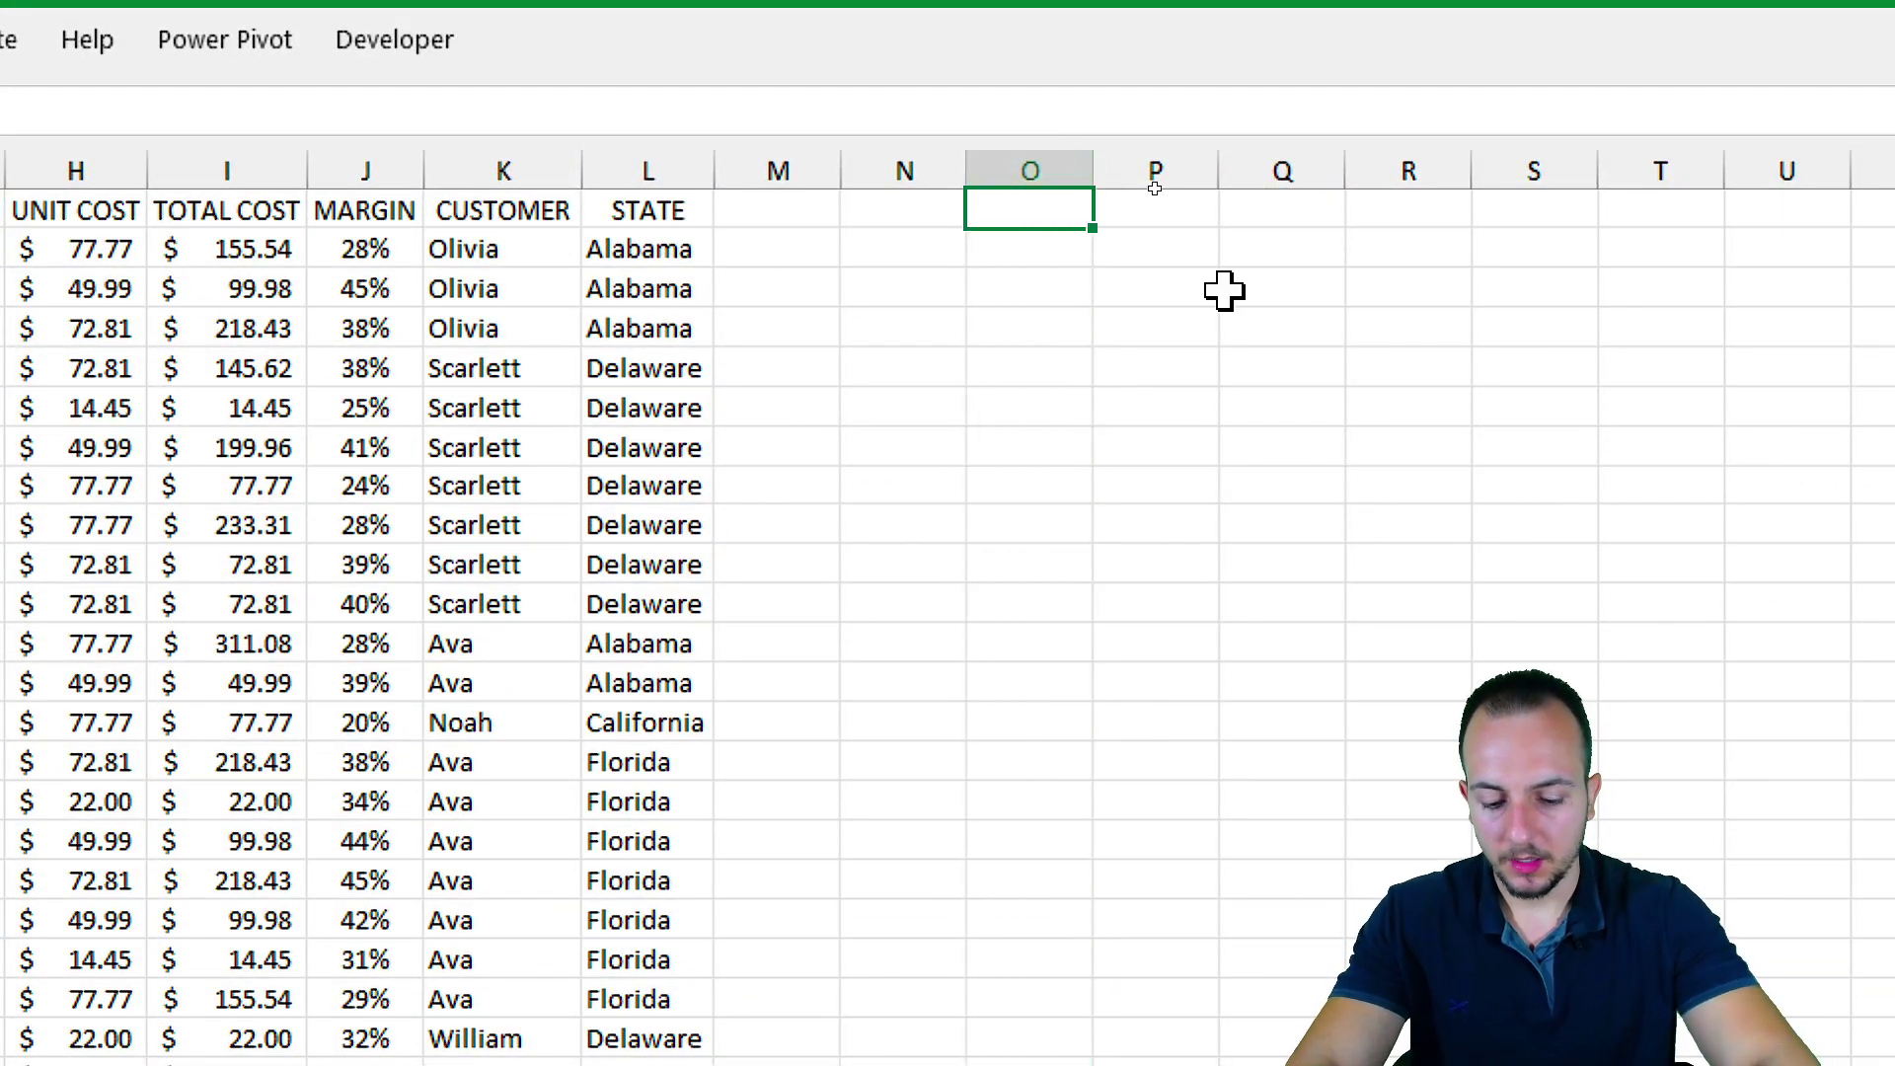
{"action": "type", "text": "Helper"}
{"action": "key", "text": "Return"}
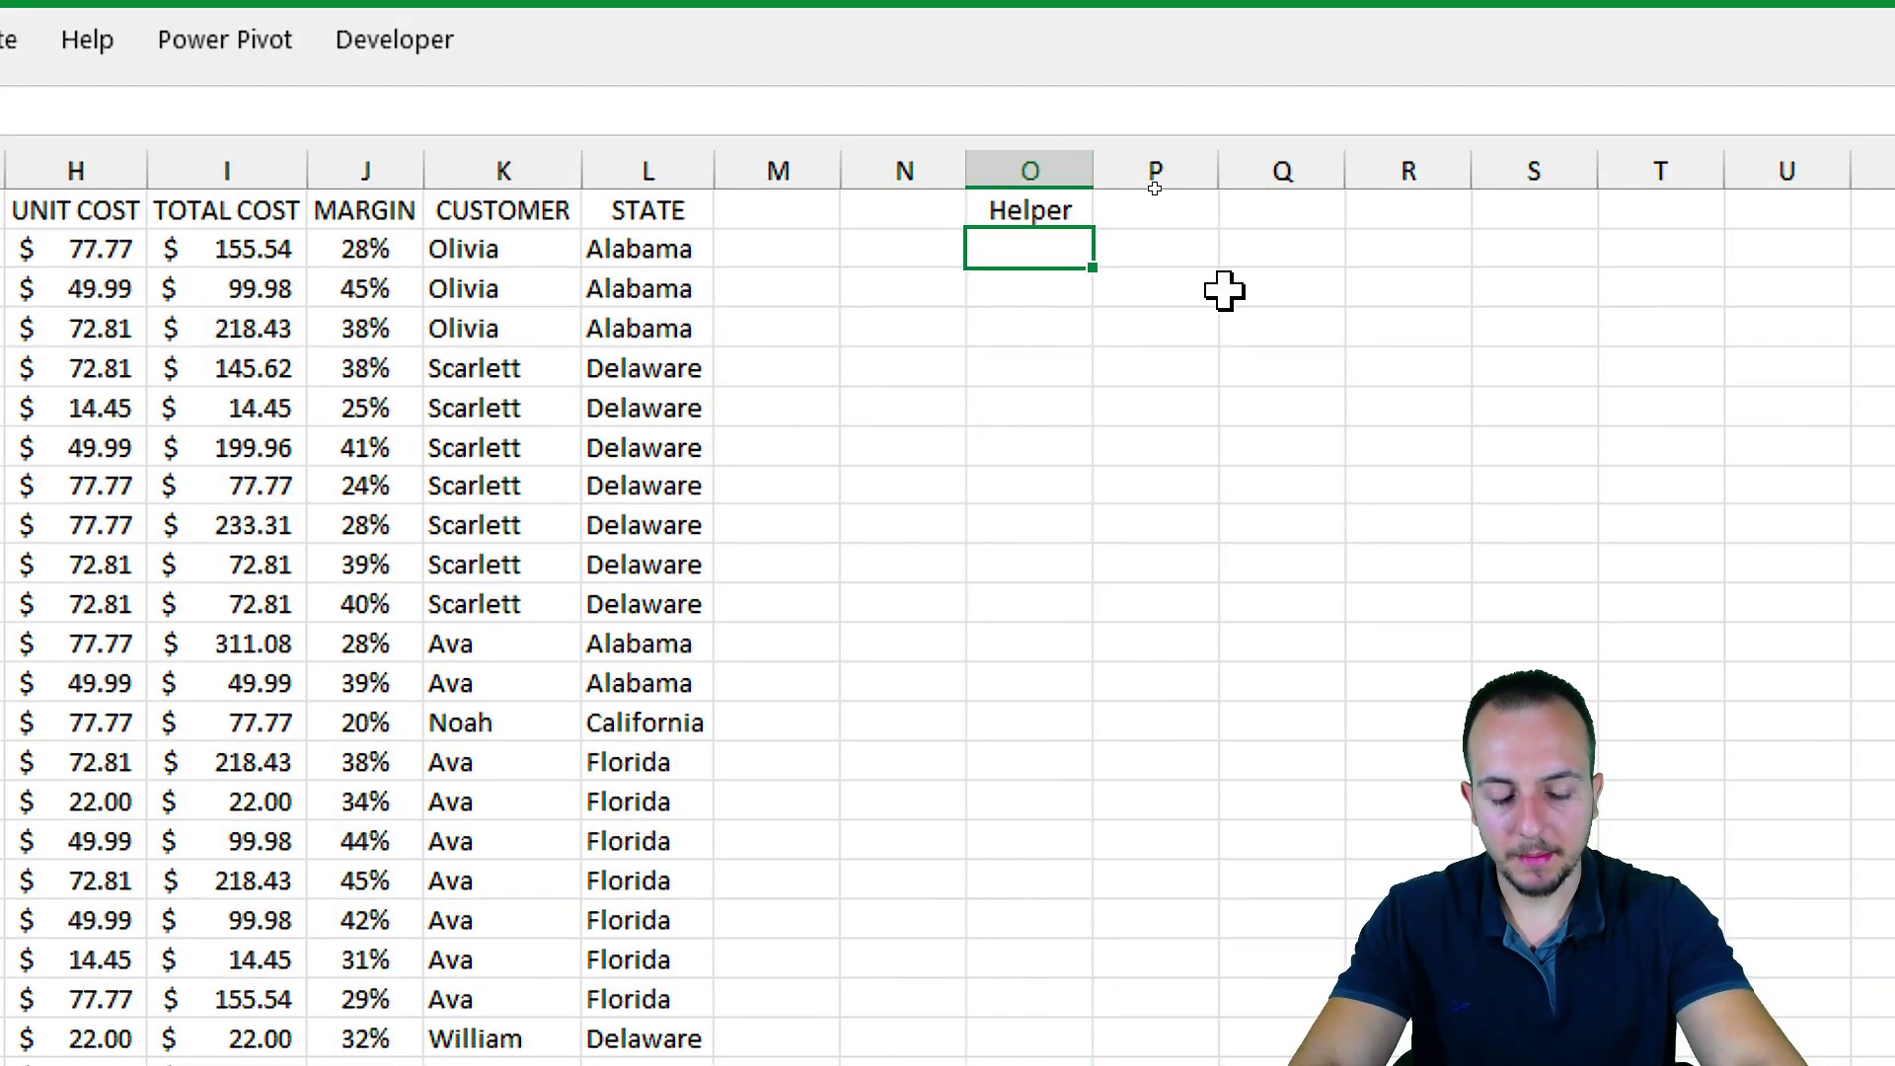
Step: Enter the formula =A2&K2&L2 in O2
{"action": "type", "text": "="}
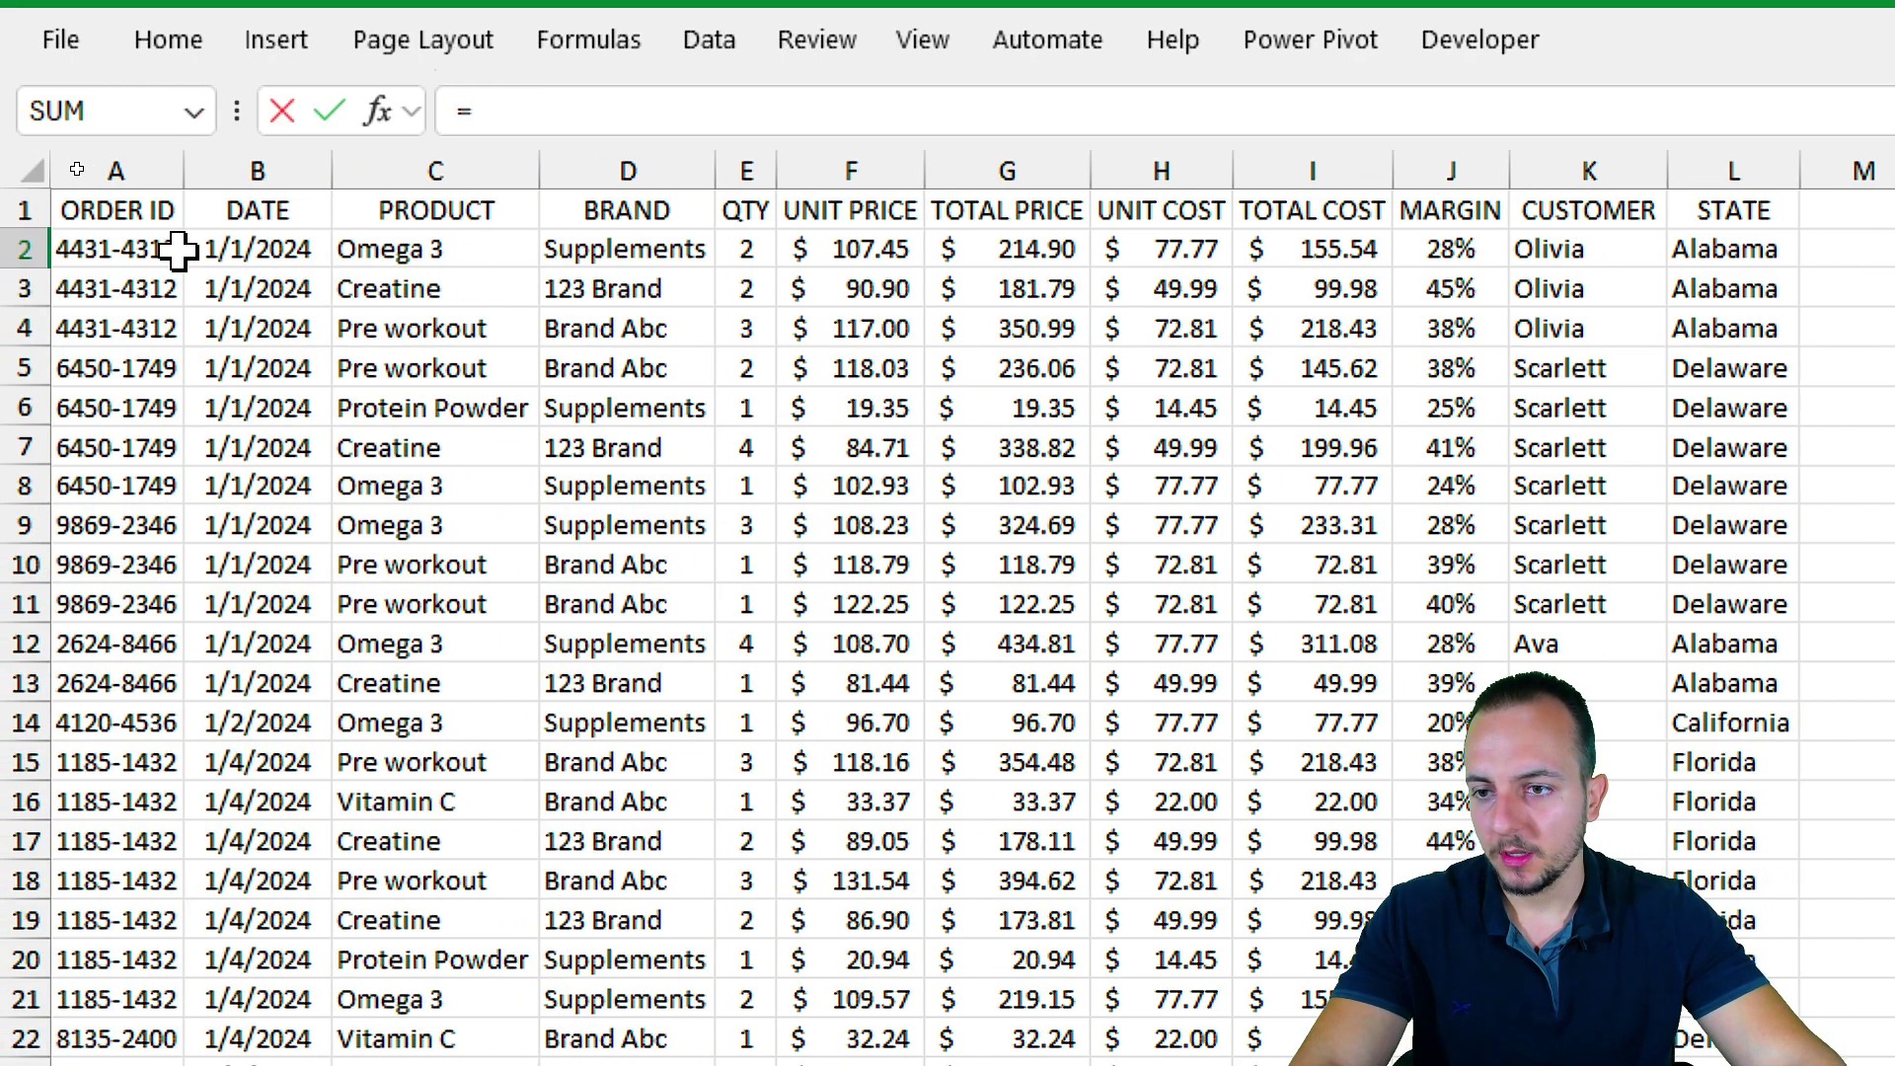
{"action": "left_click", "coordinate": [175, 249]}
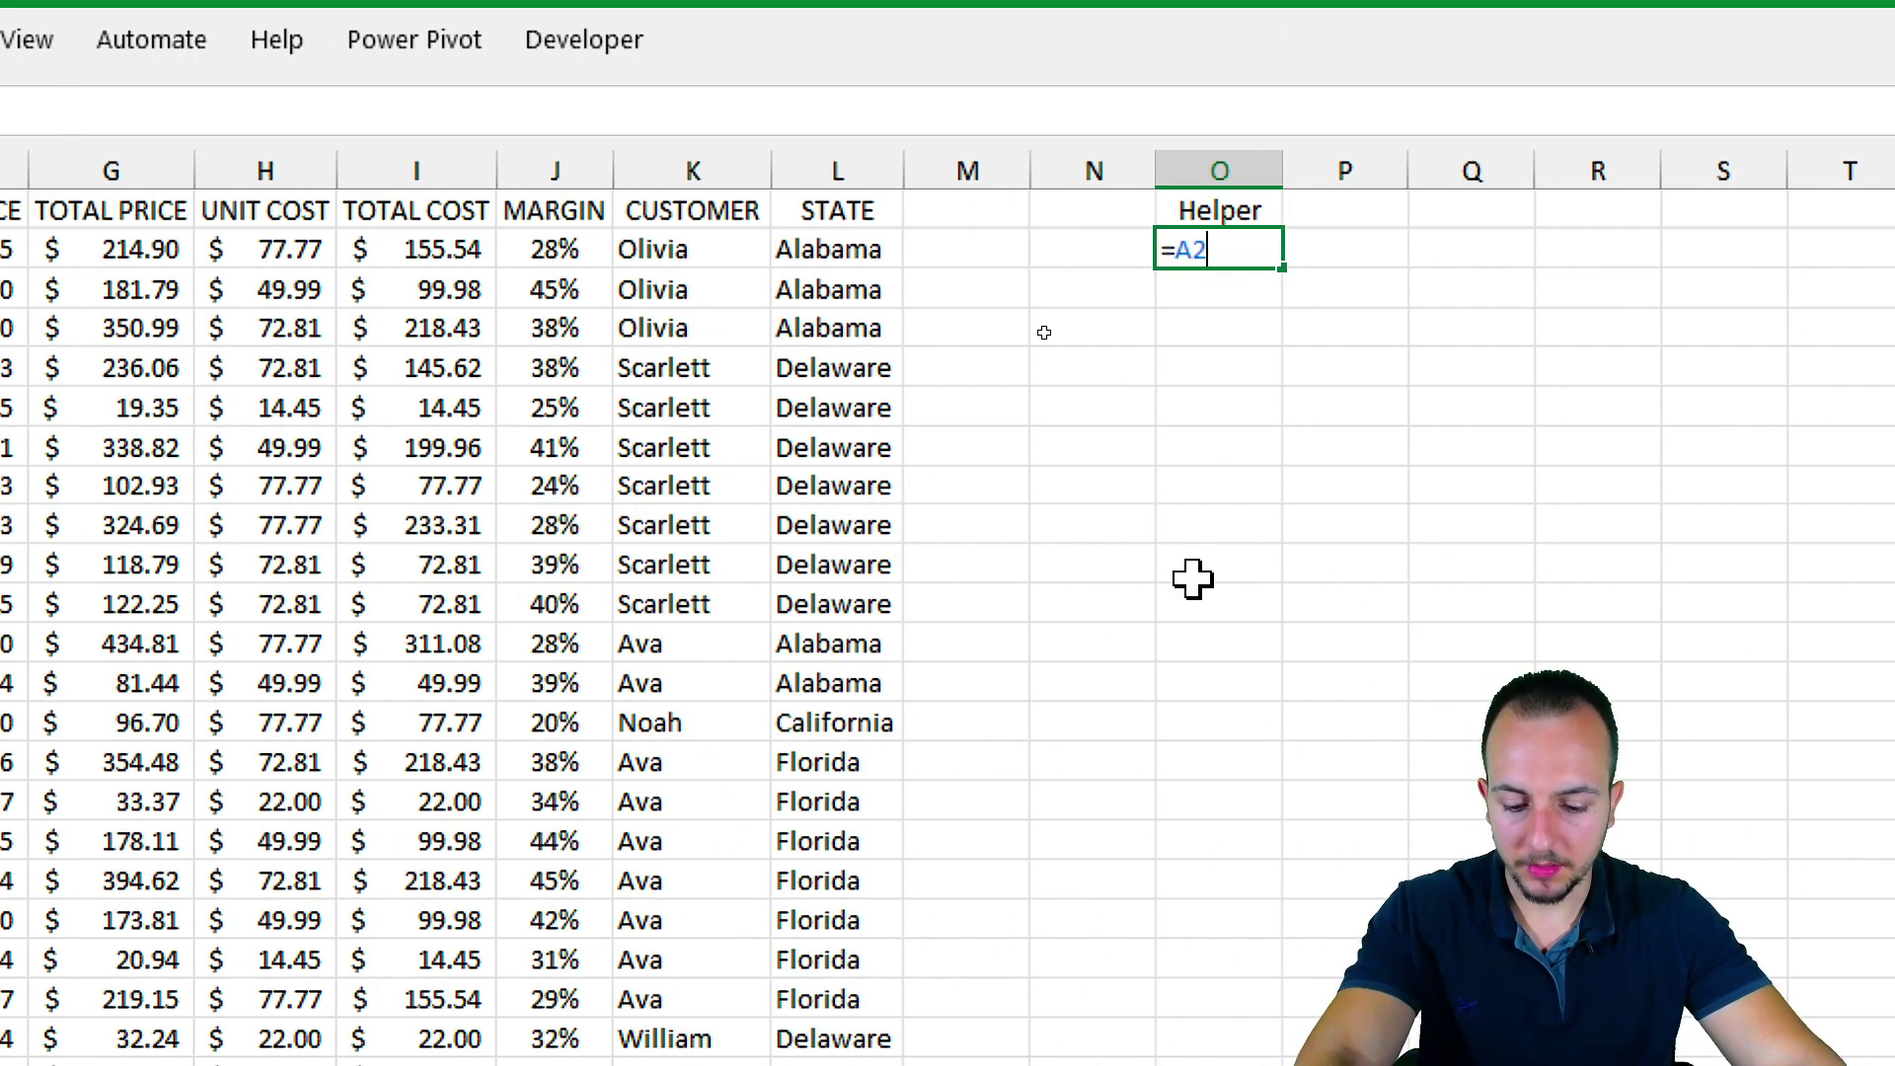
{"action": "type", "text": "&"}
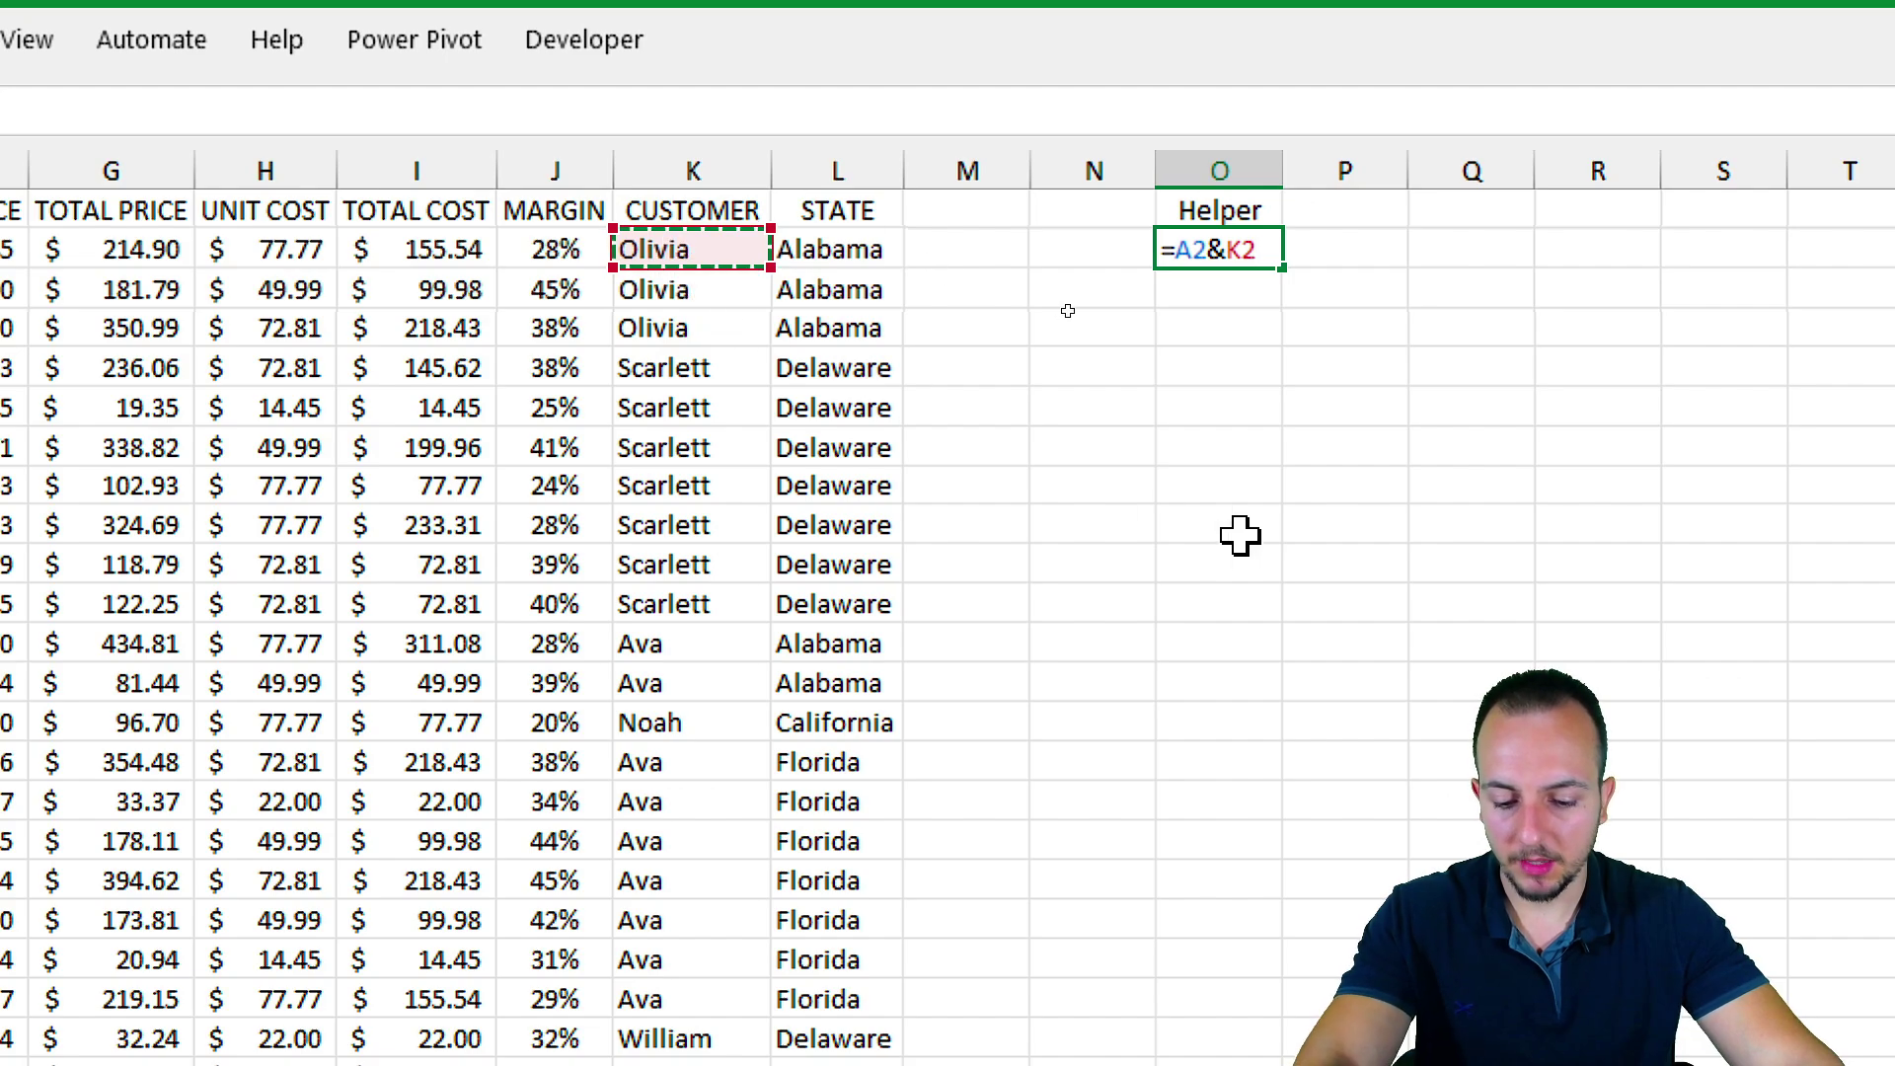
{"action": "type", "text": "&"}
{"action": "left_click", "coordinate": [888, 248]}
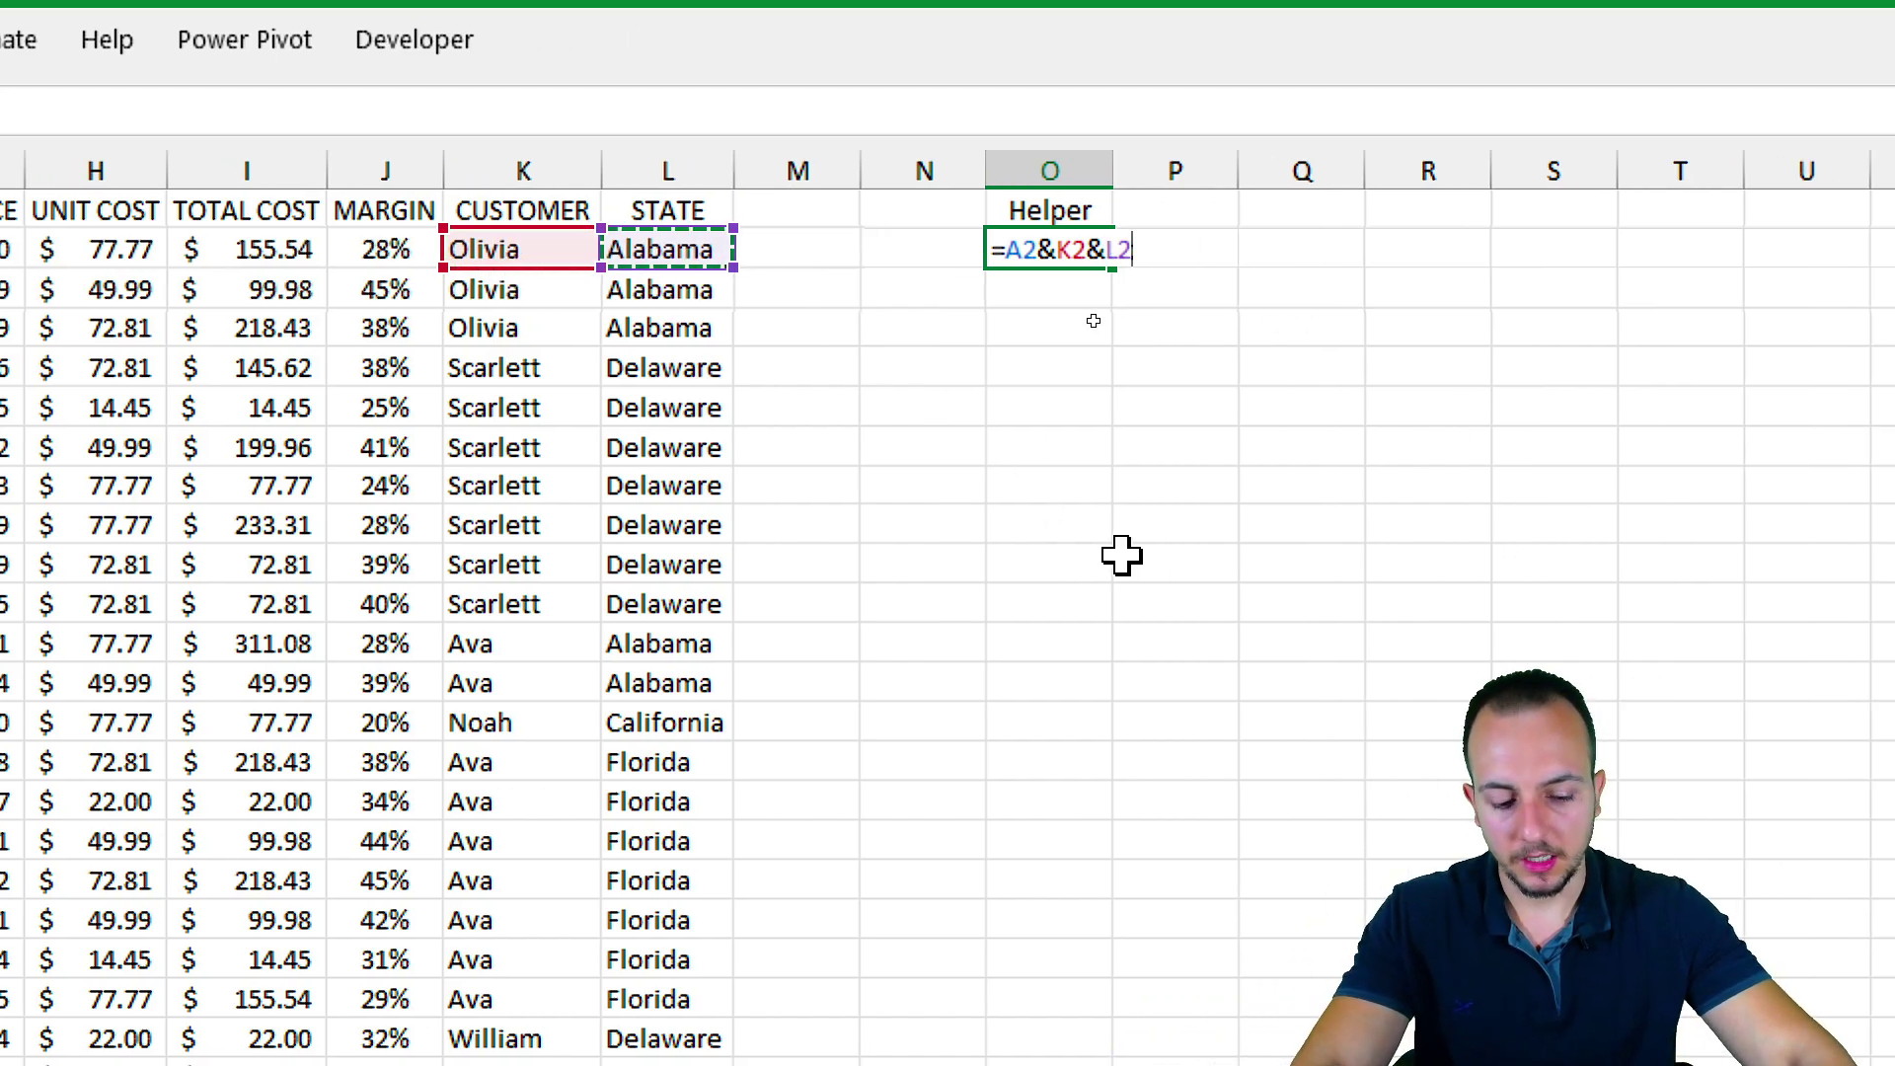
{"action": "key", "text": "Return"}
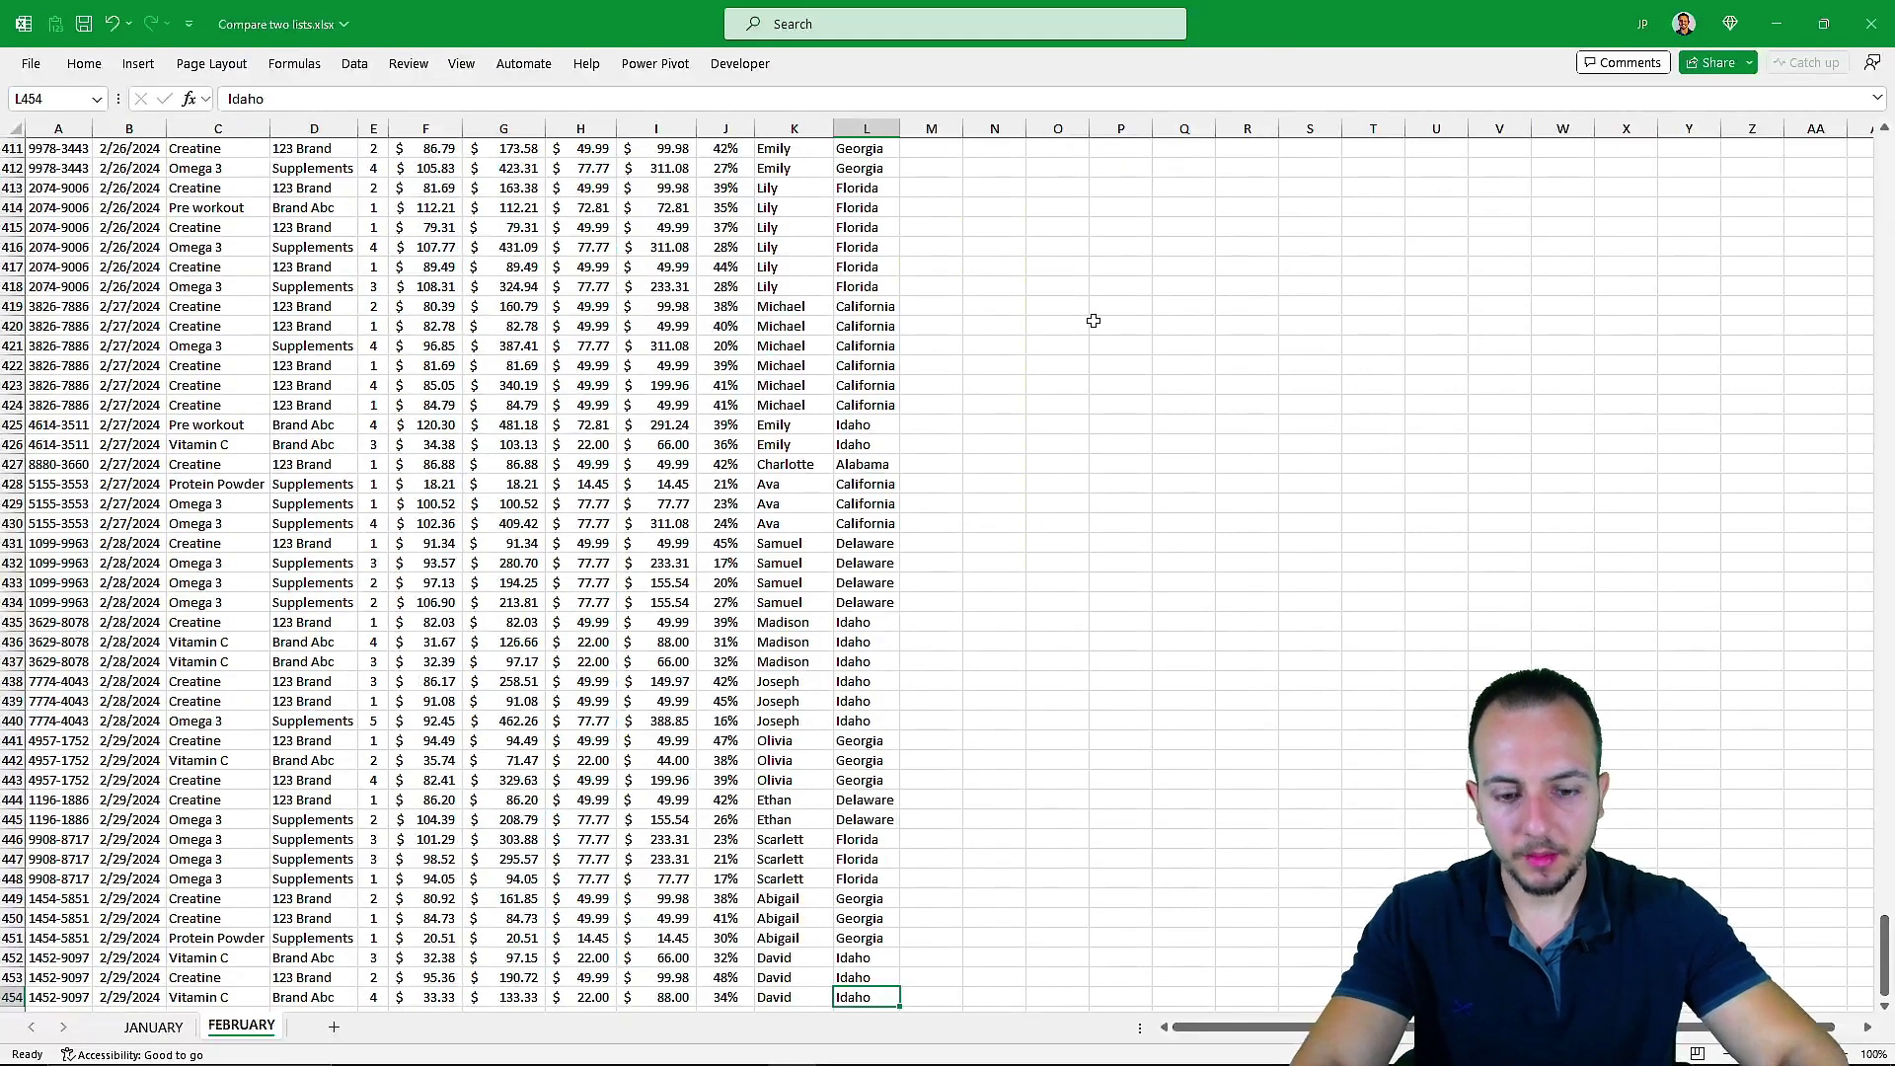
Step: Fill the helper formula down O2:O454 with Ctrl+D and widen column O
{"action": "key", "text": "Right"}
{"action": "key", "text": "Right"}
{"action": "key", "text": "Right"}
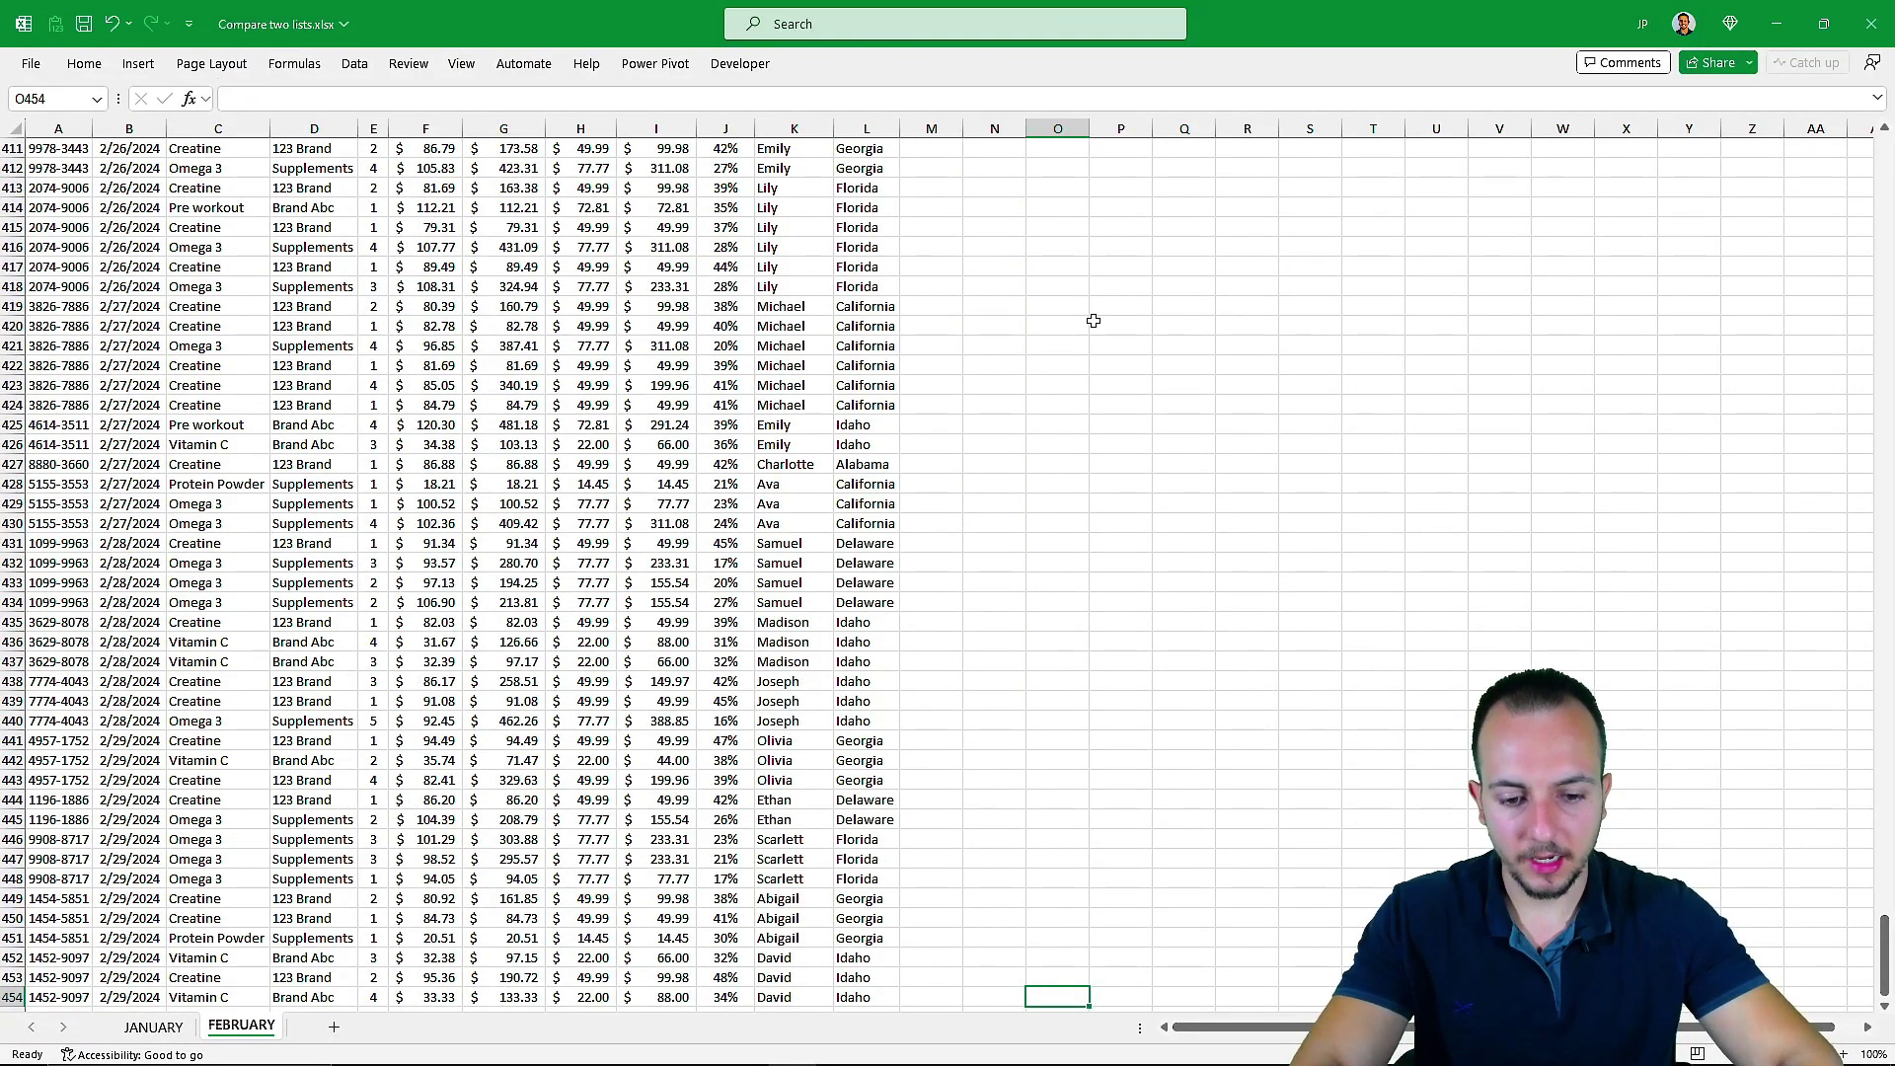
{"action": "key", "text": "ctrl+shift+Up"}
{"action": "key", "text": "ctrl+d"}
{"action": "key", "text": "Up"}
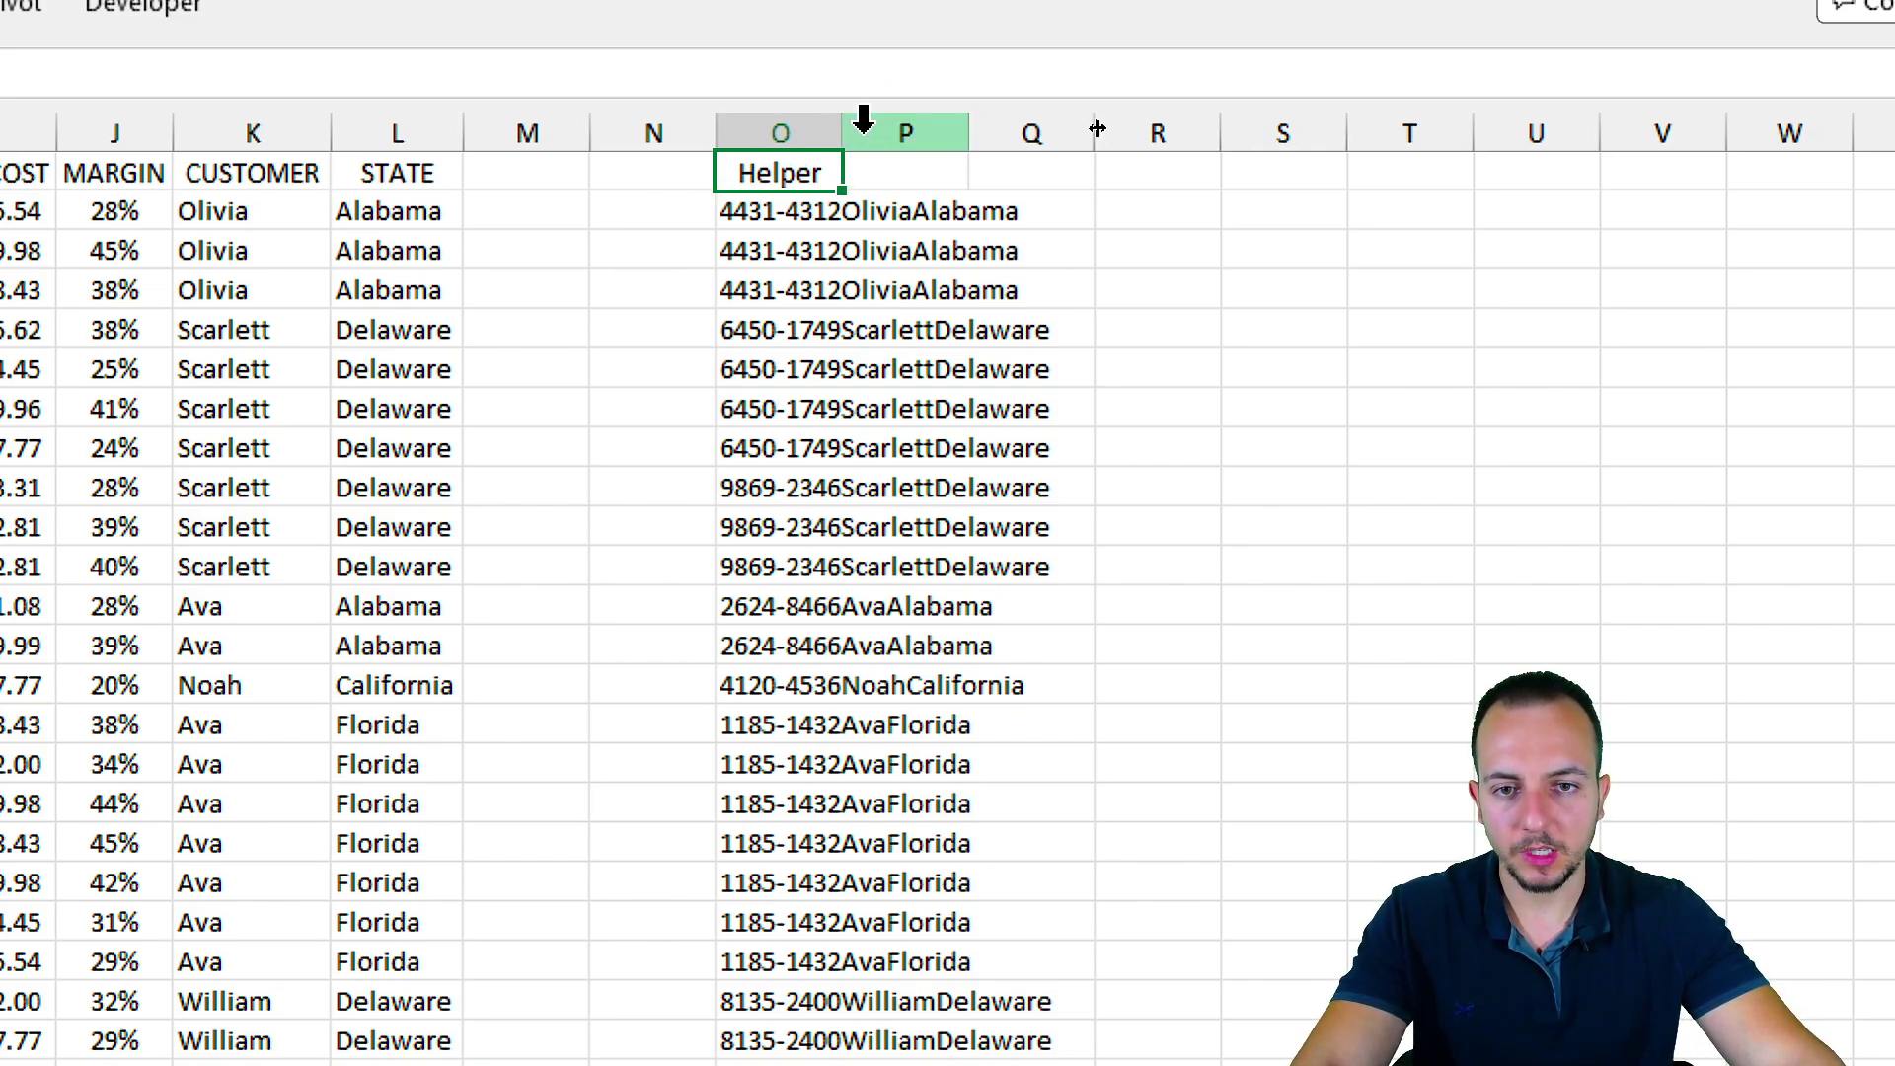
{"action": "left_click_drag", "start_coordinate": [842, 133], "coordinate": [1146, 140]}
Step: Enter the header 'Qty' in cell P1
{"action": "left_click", "coordinate": [1222, 176]}
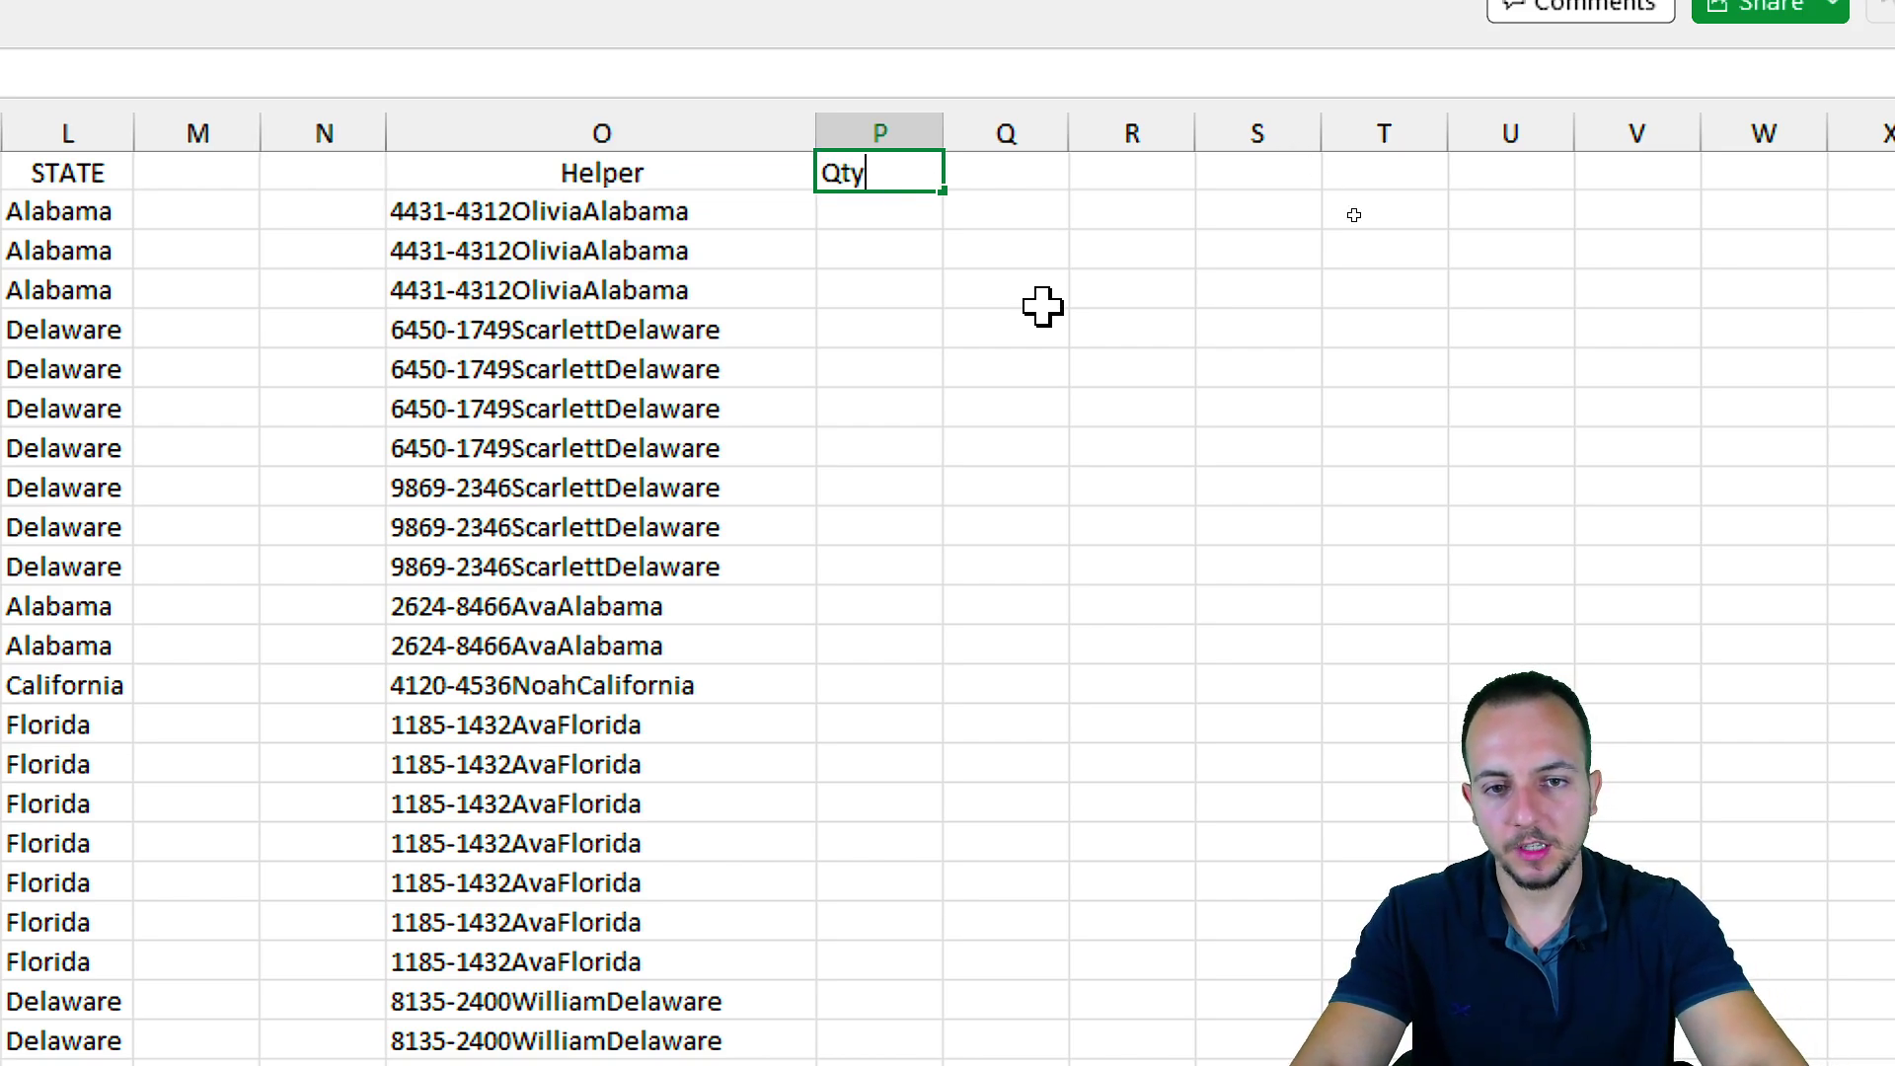
{"action": "type", "text": "Qty"}
{"action": "key", "text": "Return"}
Step: Enter =COUNTIF(JANUARY!O:O,FEBRUARY!O2) in P2, which returns 0
{"action": "type", "text": "="}
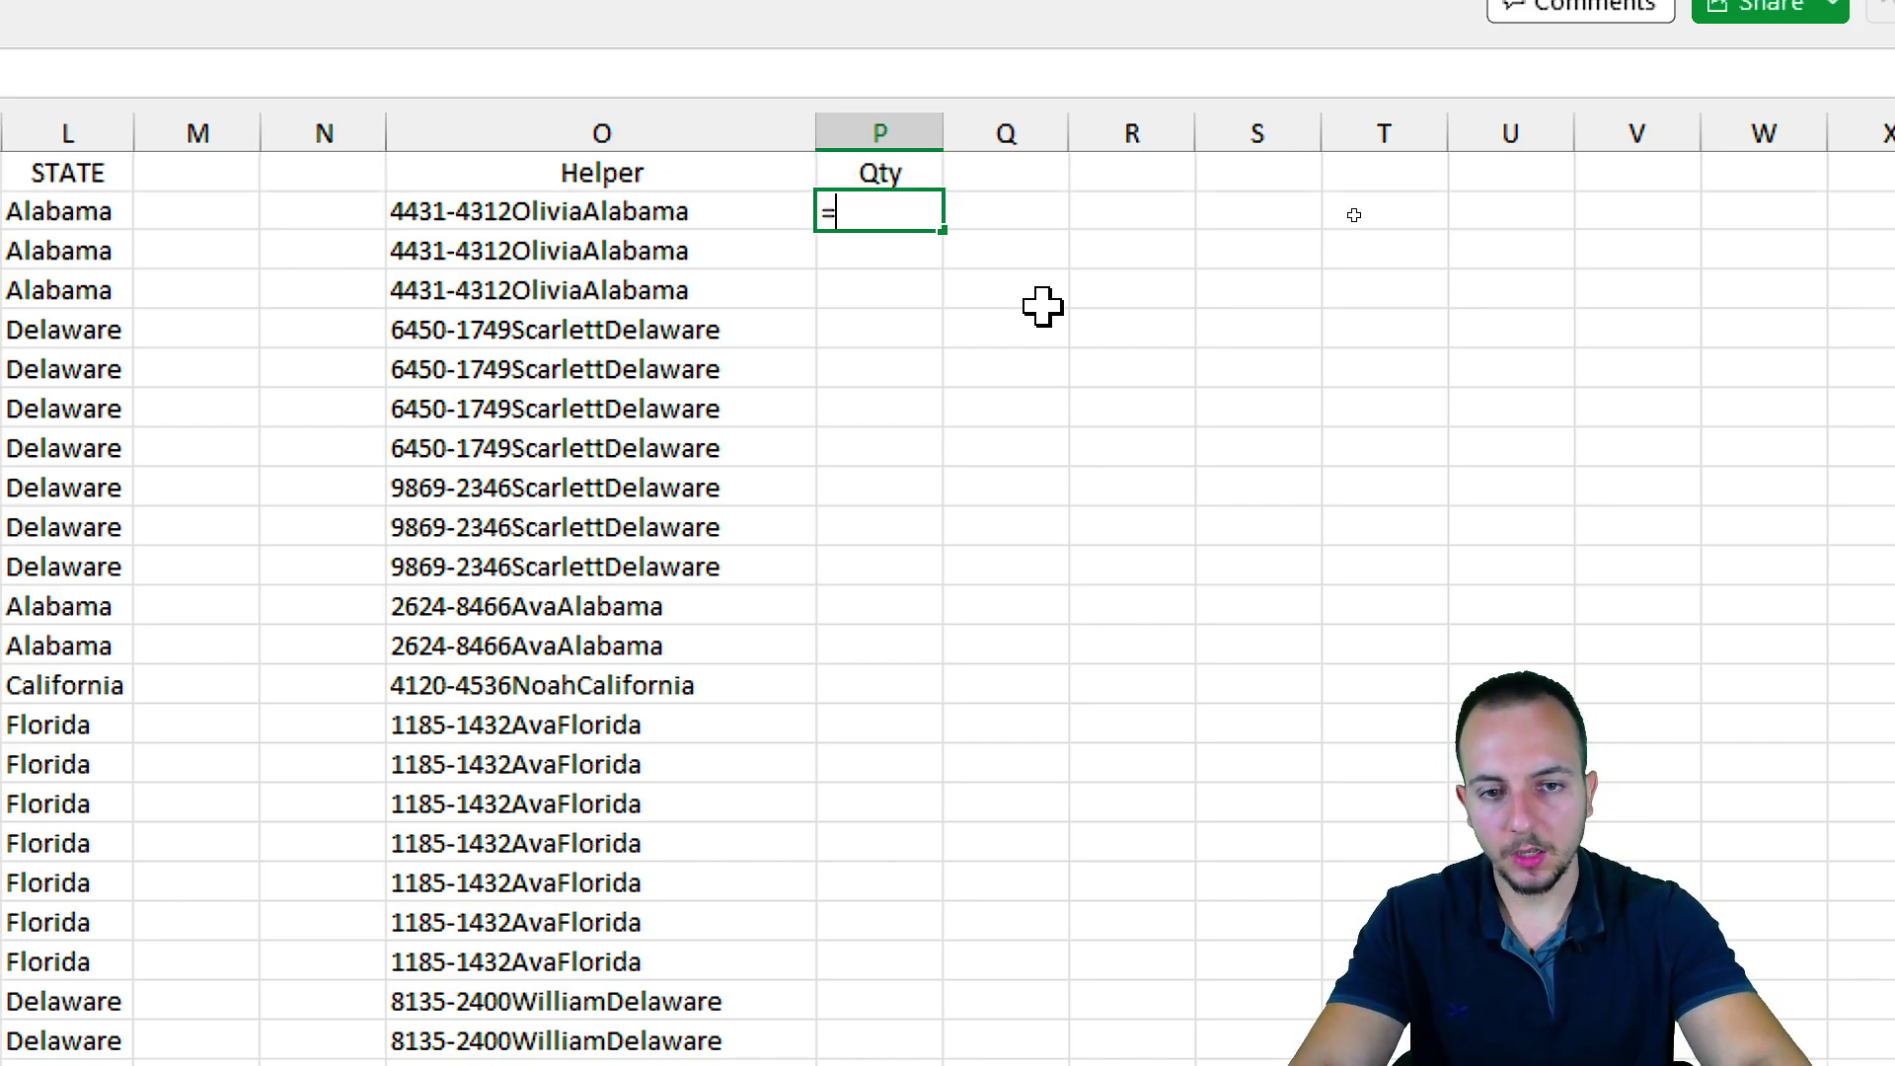
{"action": "type", "text": "countif"}
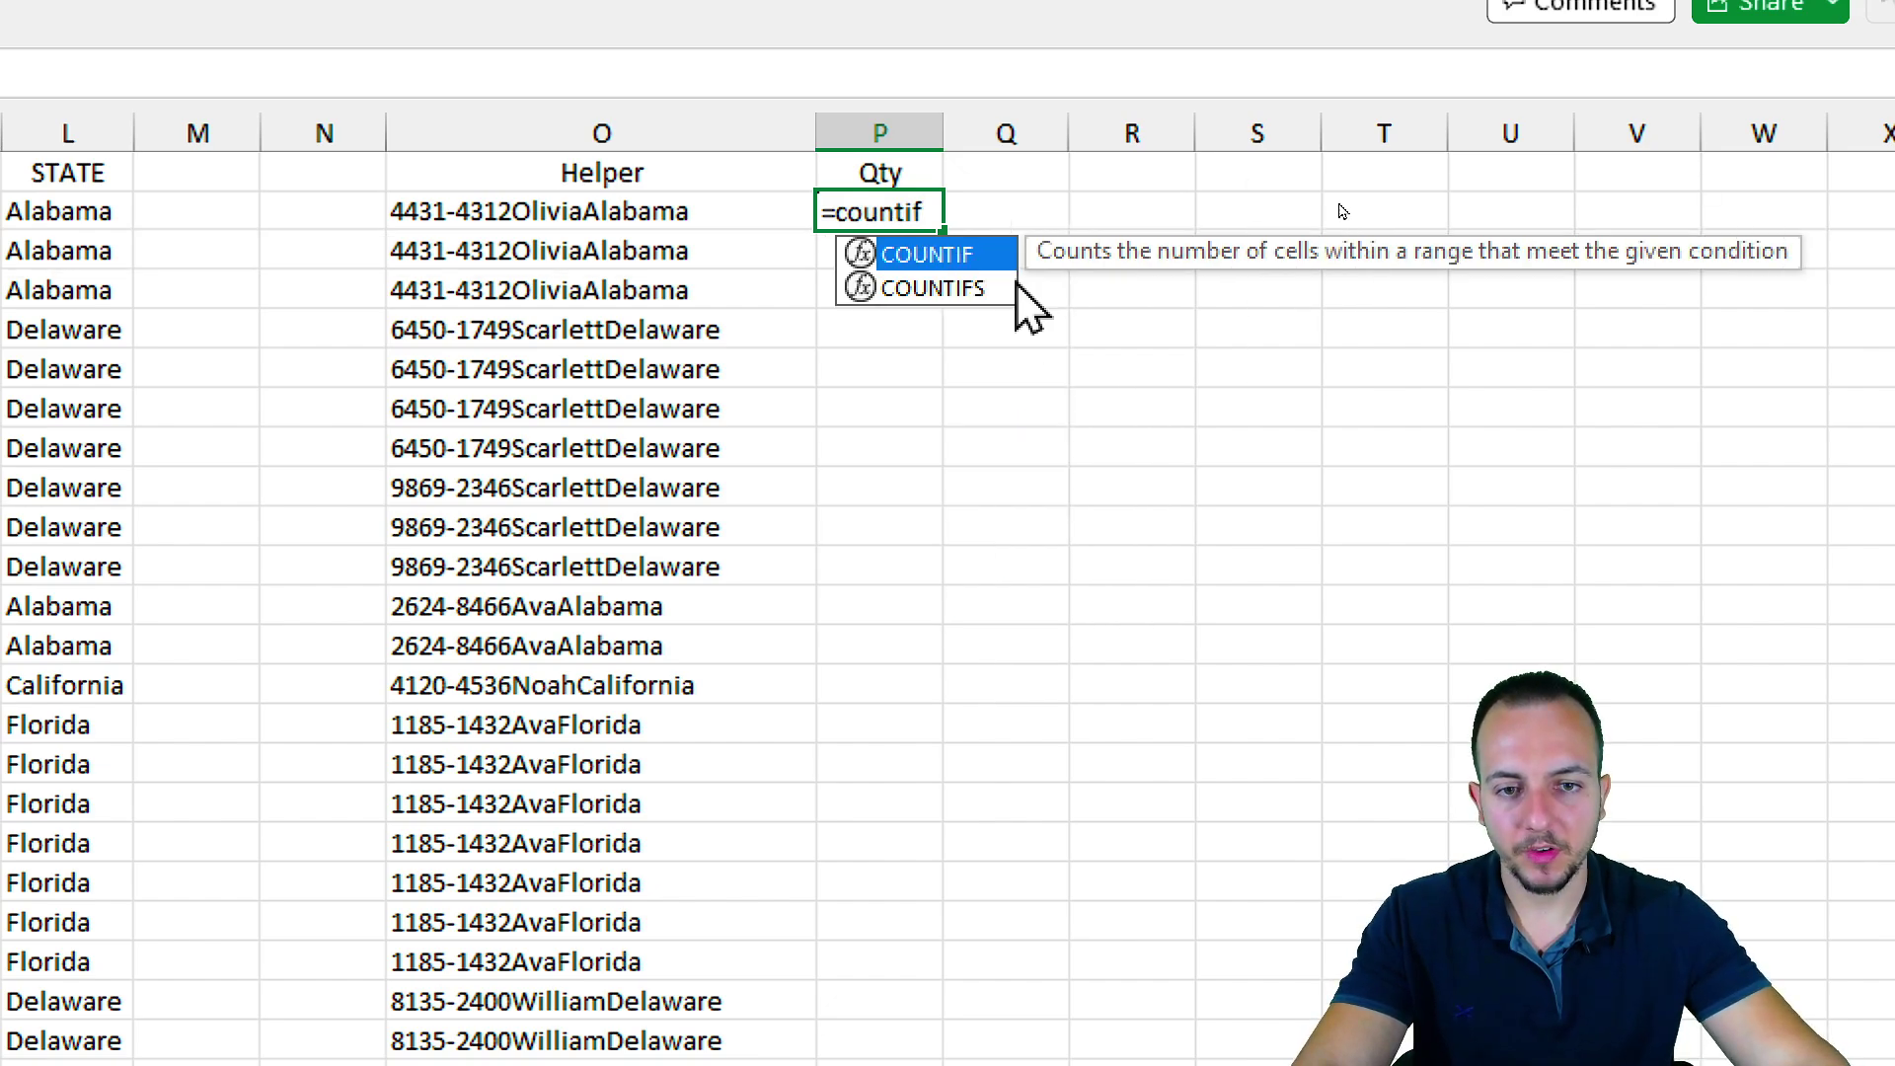
{"action": "double_click", "coordinate": [916, 256]}
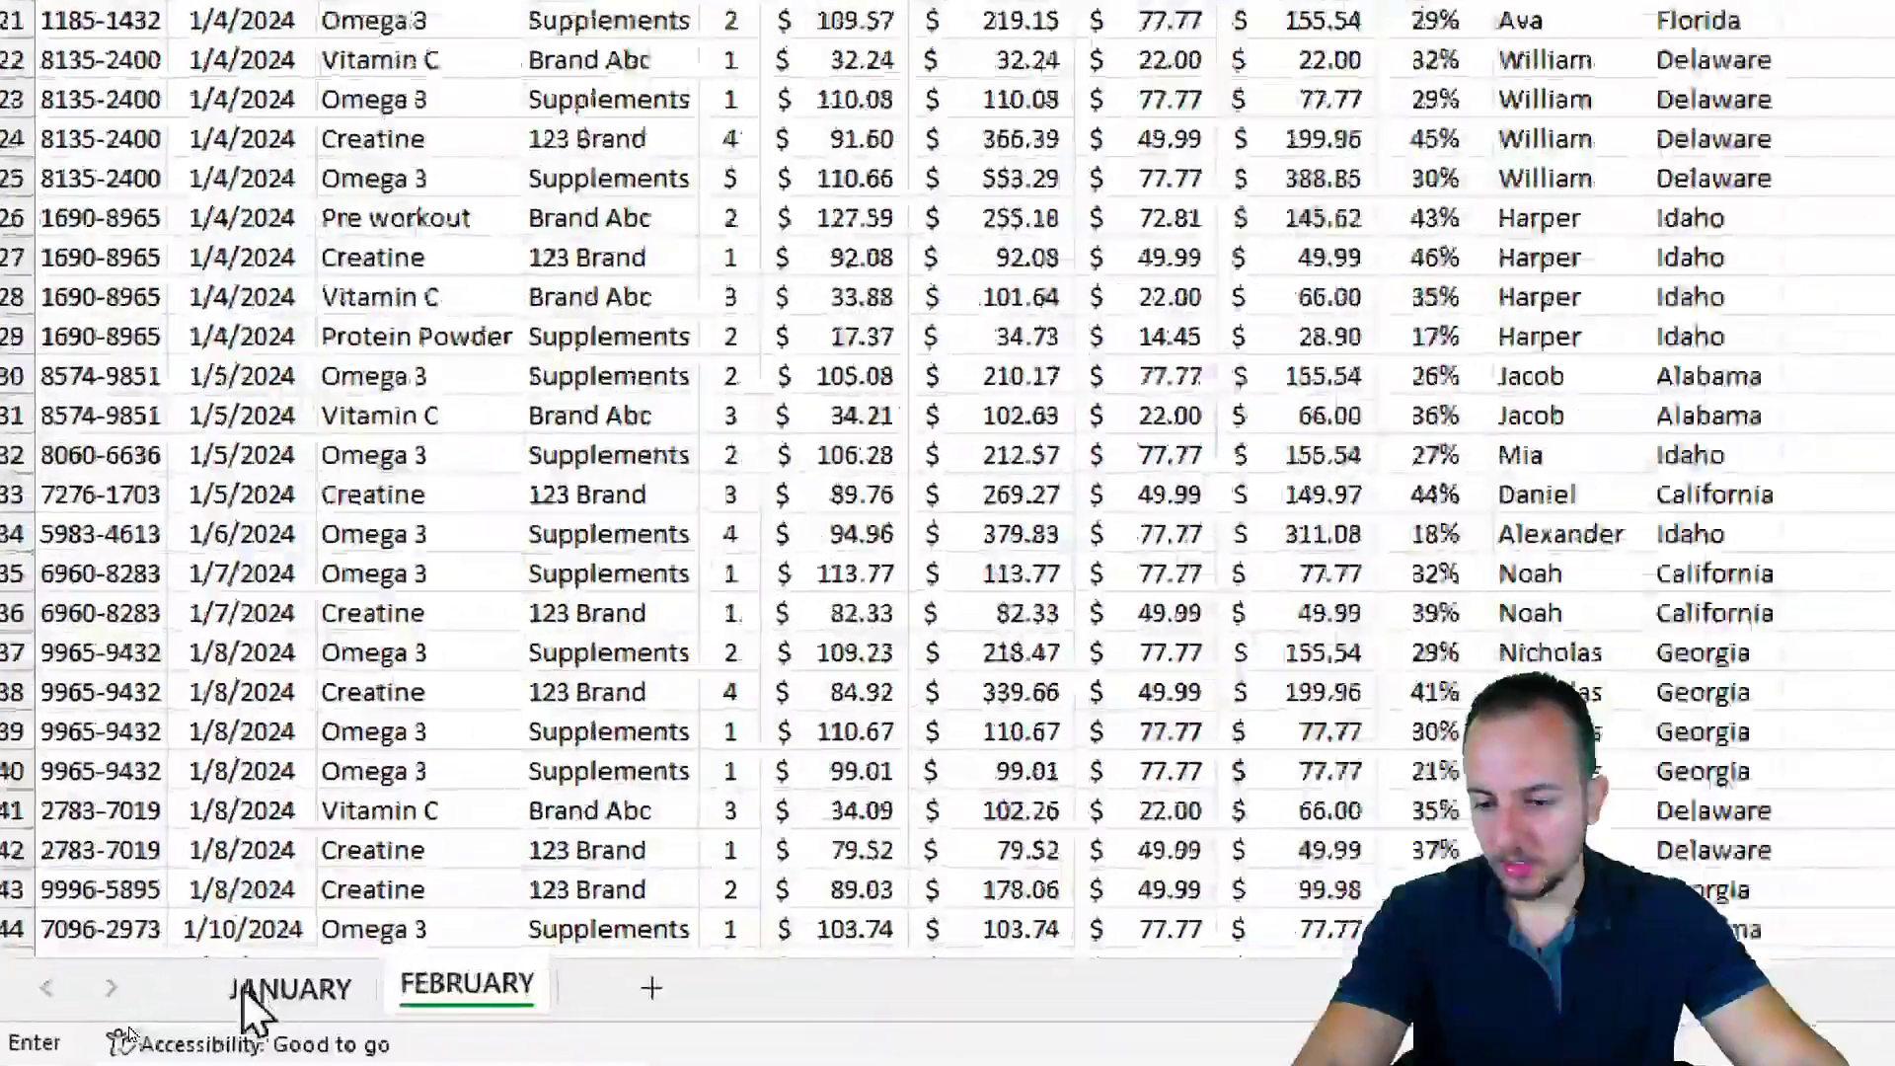
{"action": "left_click", "coordinate": [152, 1024]}
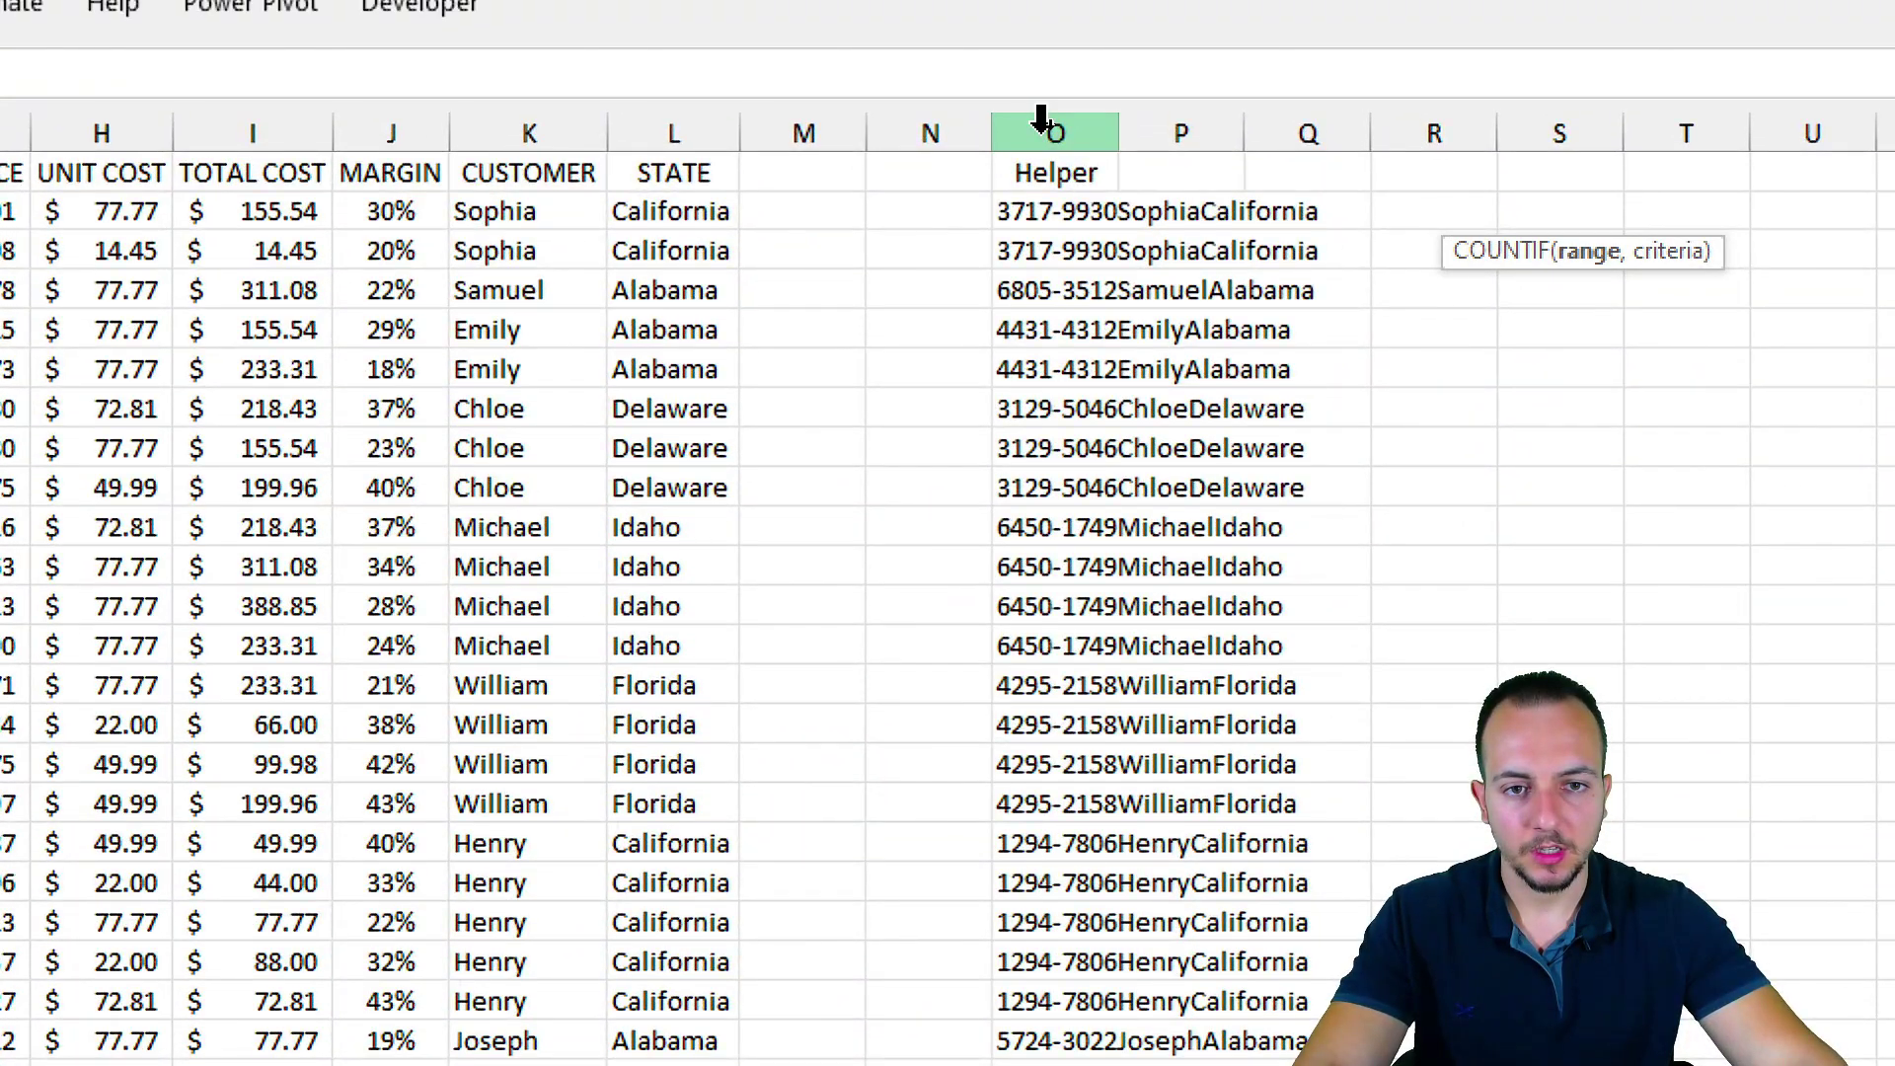
{"action": "left_click", "coordinate": [1055, 110]}
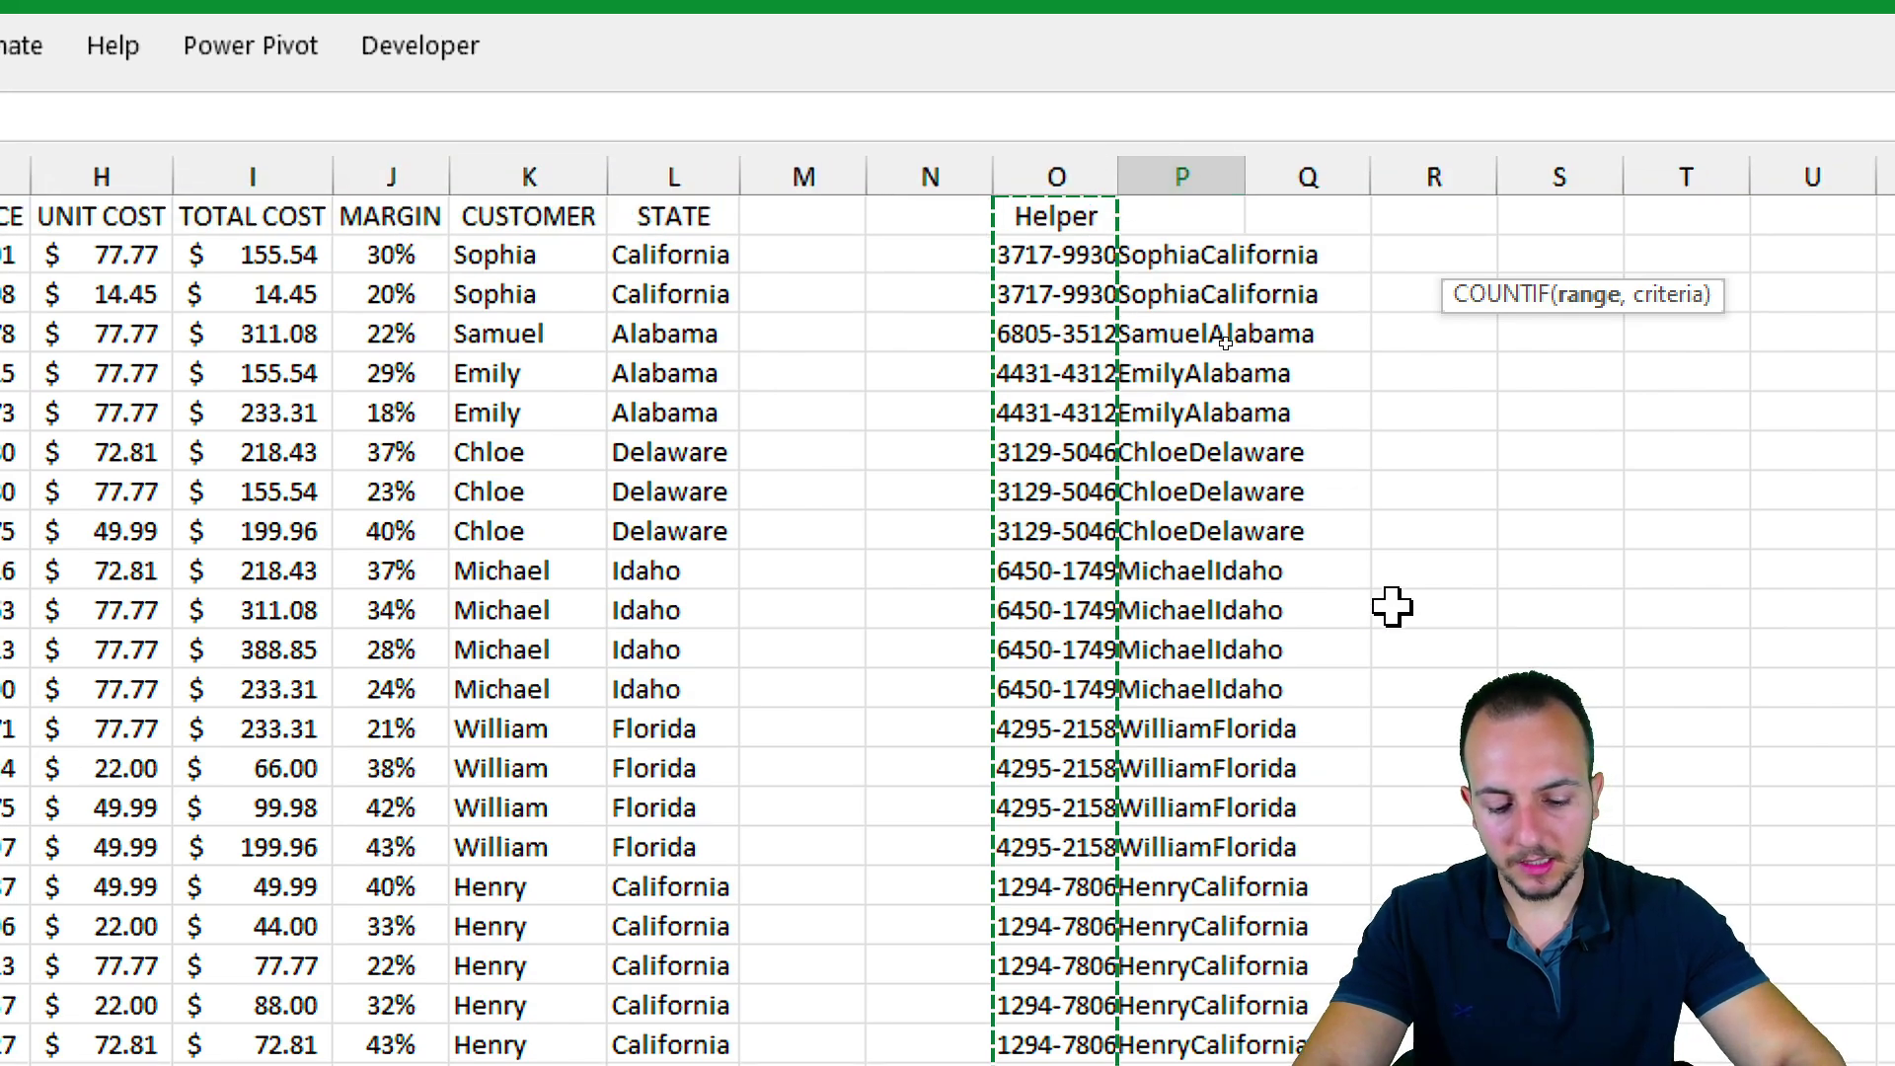
{"action": "type", "text": ","}
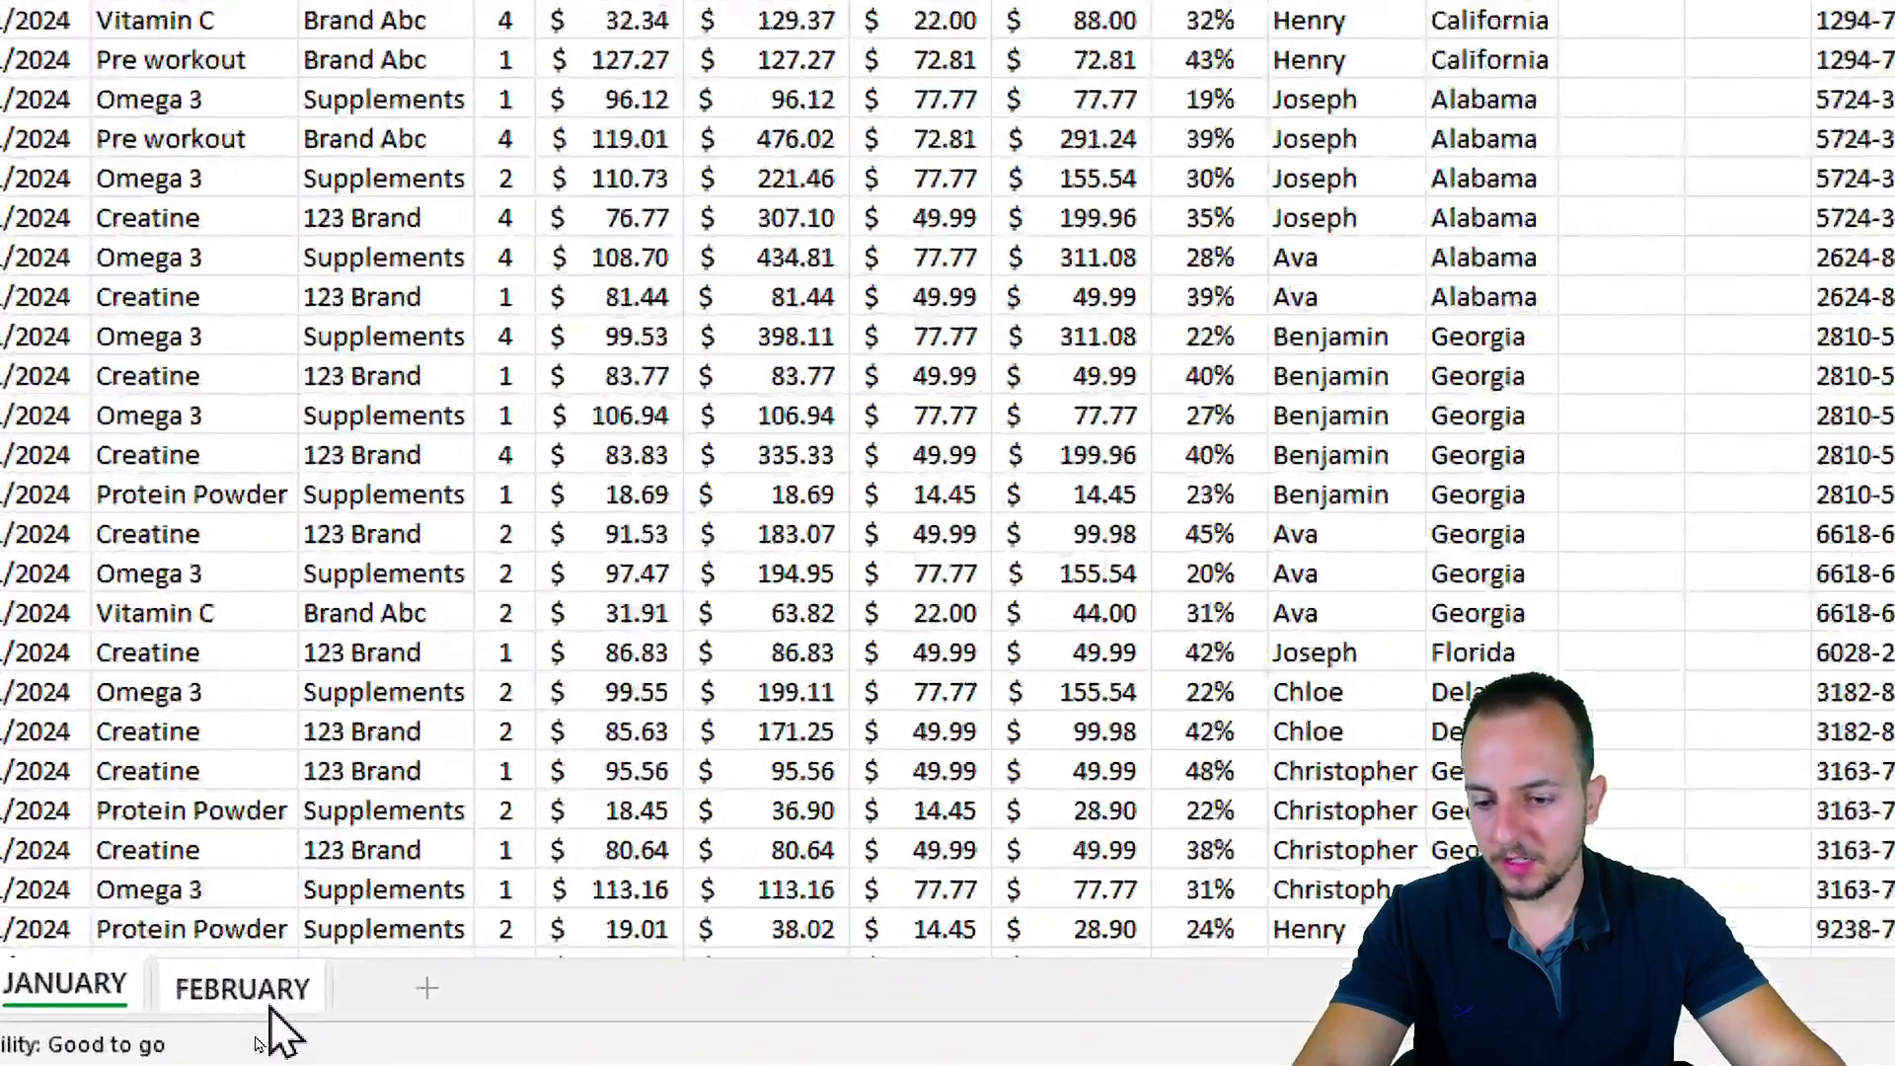
{"action": "left_click", "coordinate": [246, 1023]}
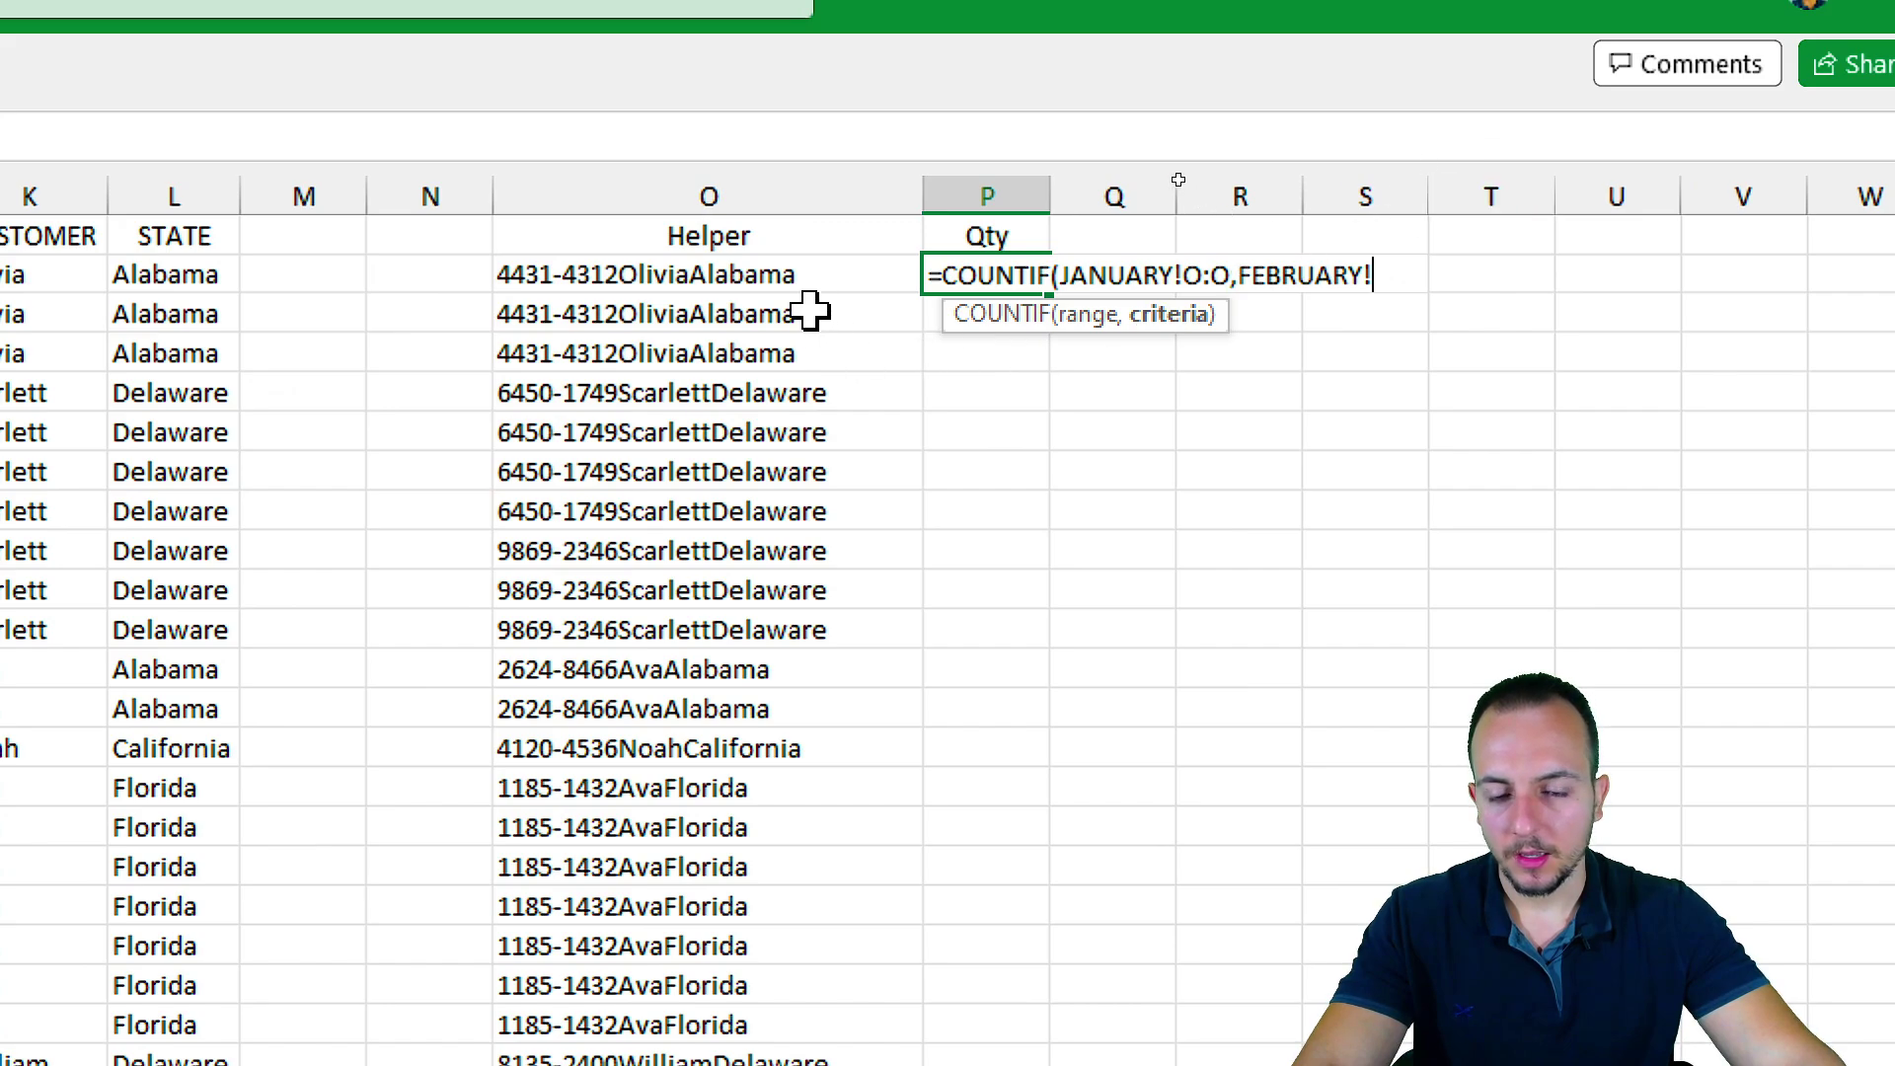
{"action": "left_click", "coordinate": [779, 275]}
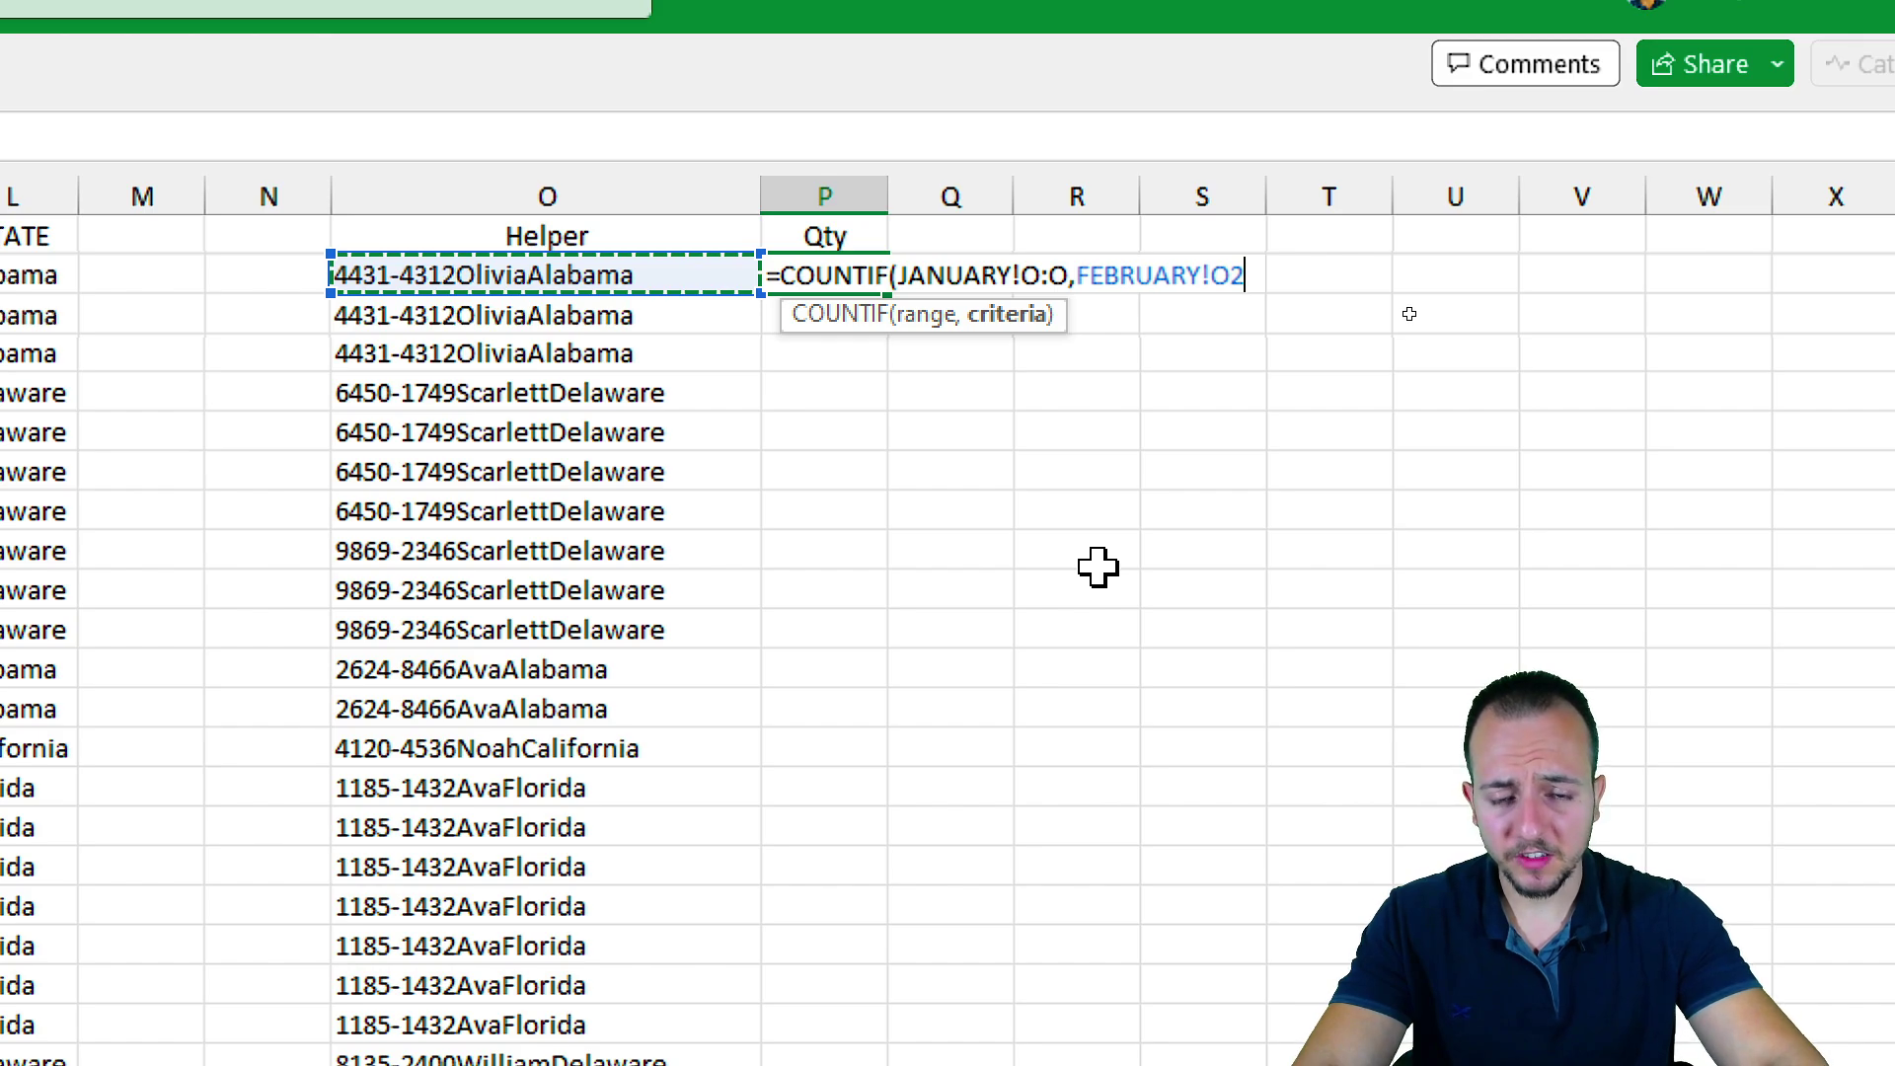
{"action": "key", "text": "Return"}
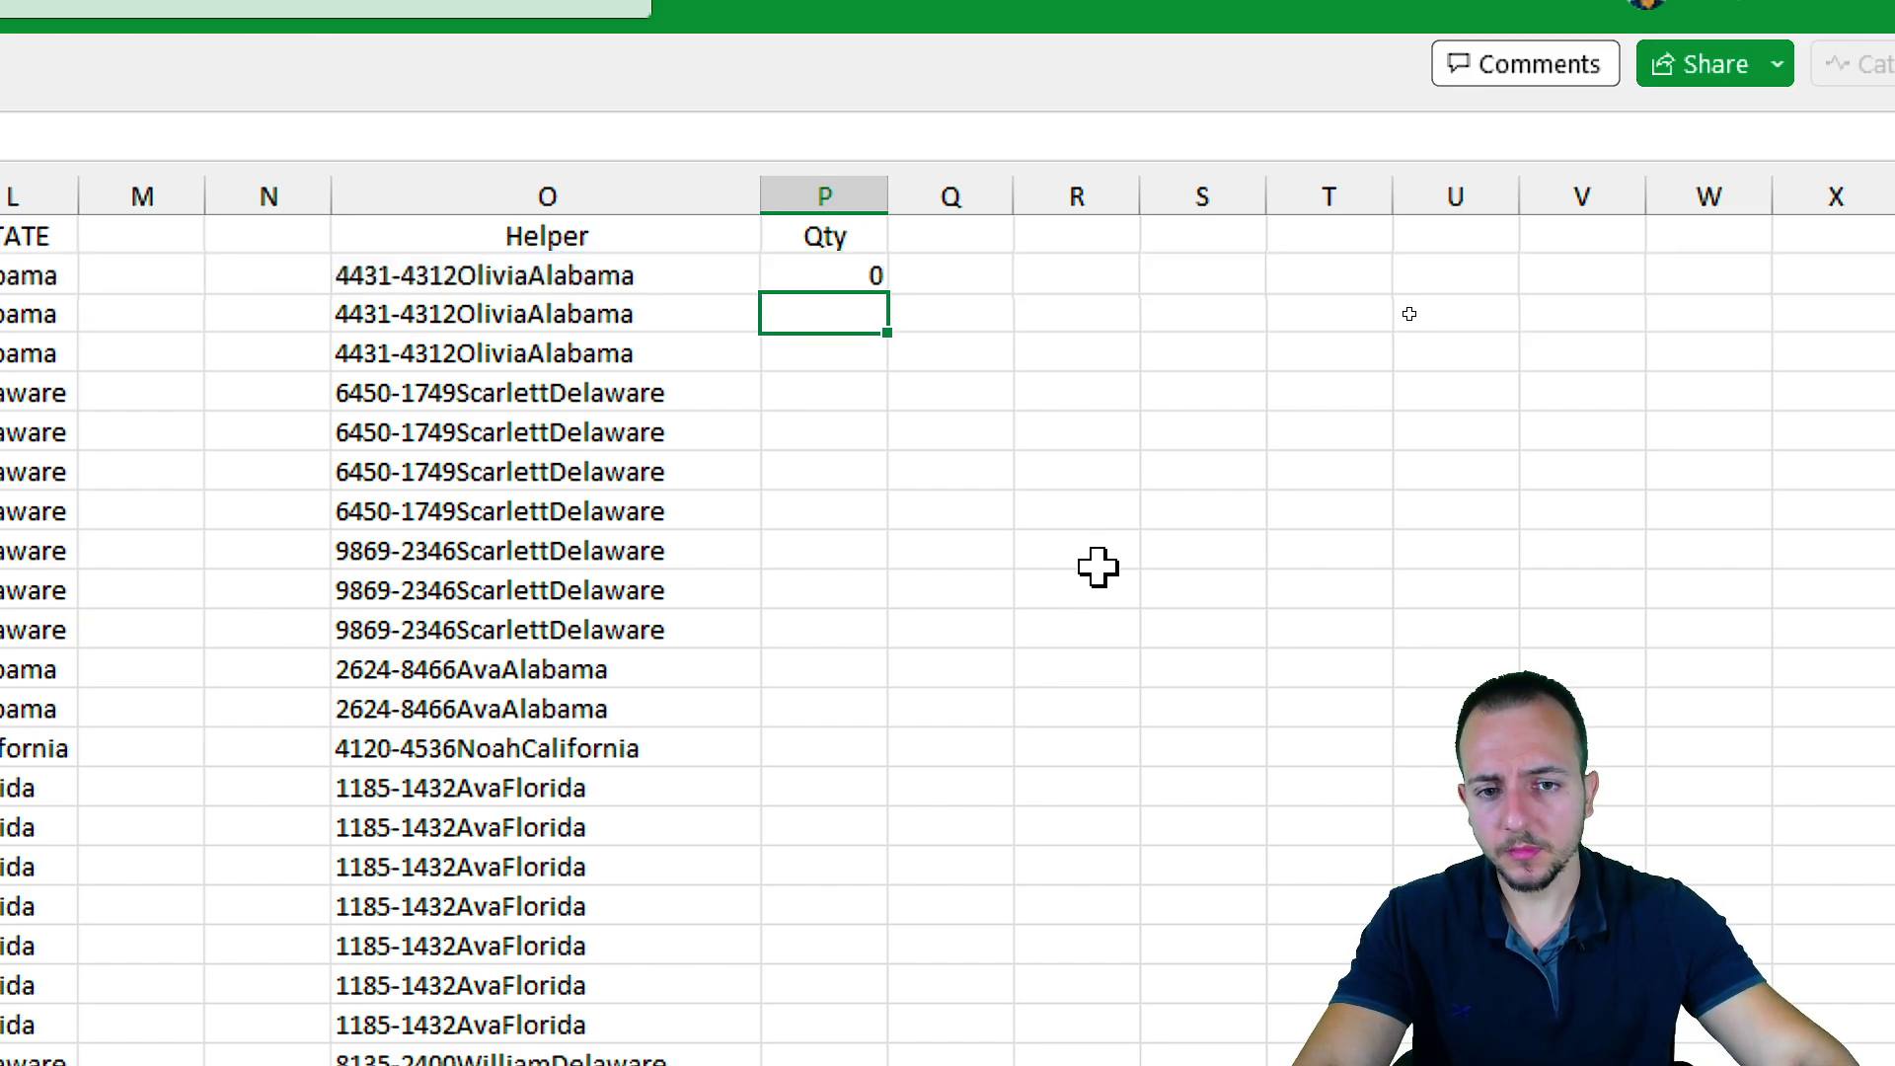
{"action": "left_click", "coordinate": [806, 281]}
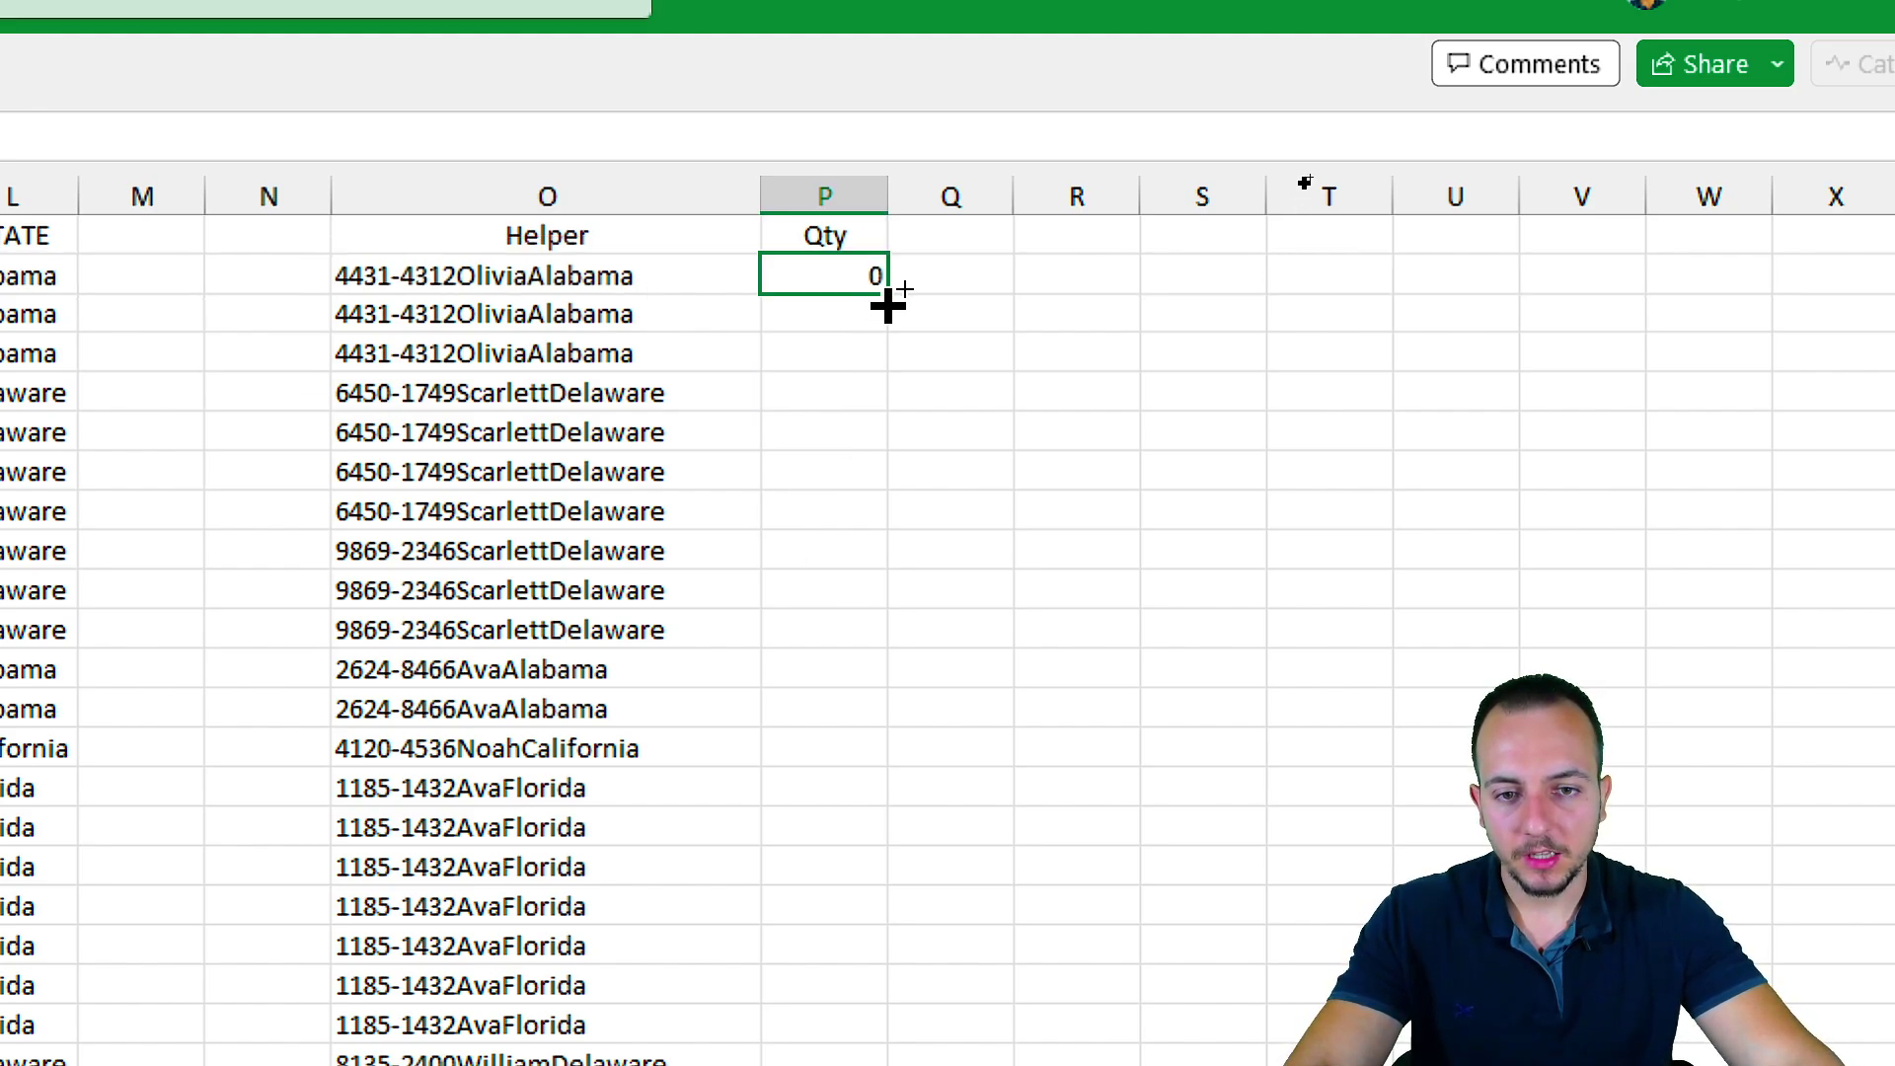
{"action": "left_click_drag", "start_coordinate": [905, 276], "coordinate": [869, 266]}
{"action": "left_click_drag", "start_coordinate": [897, 329], "coordinate": [897, 453]}
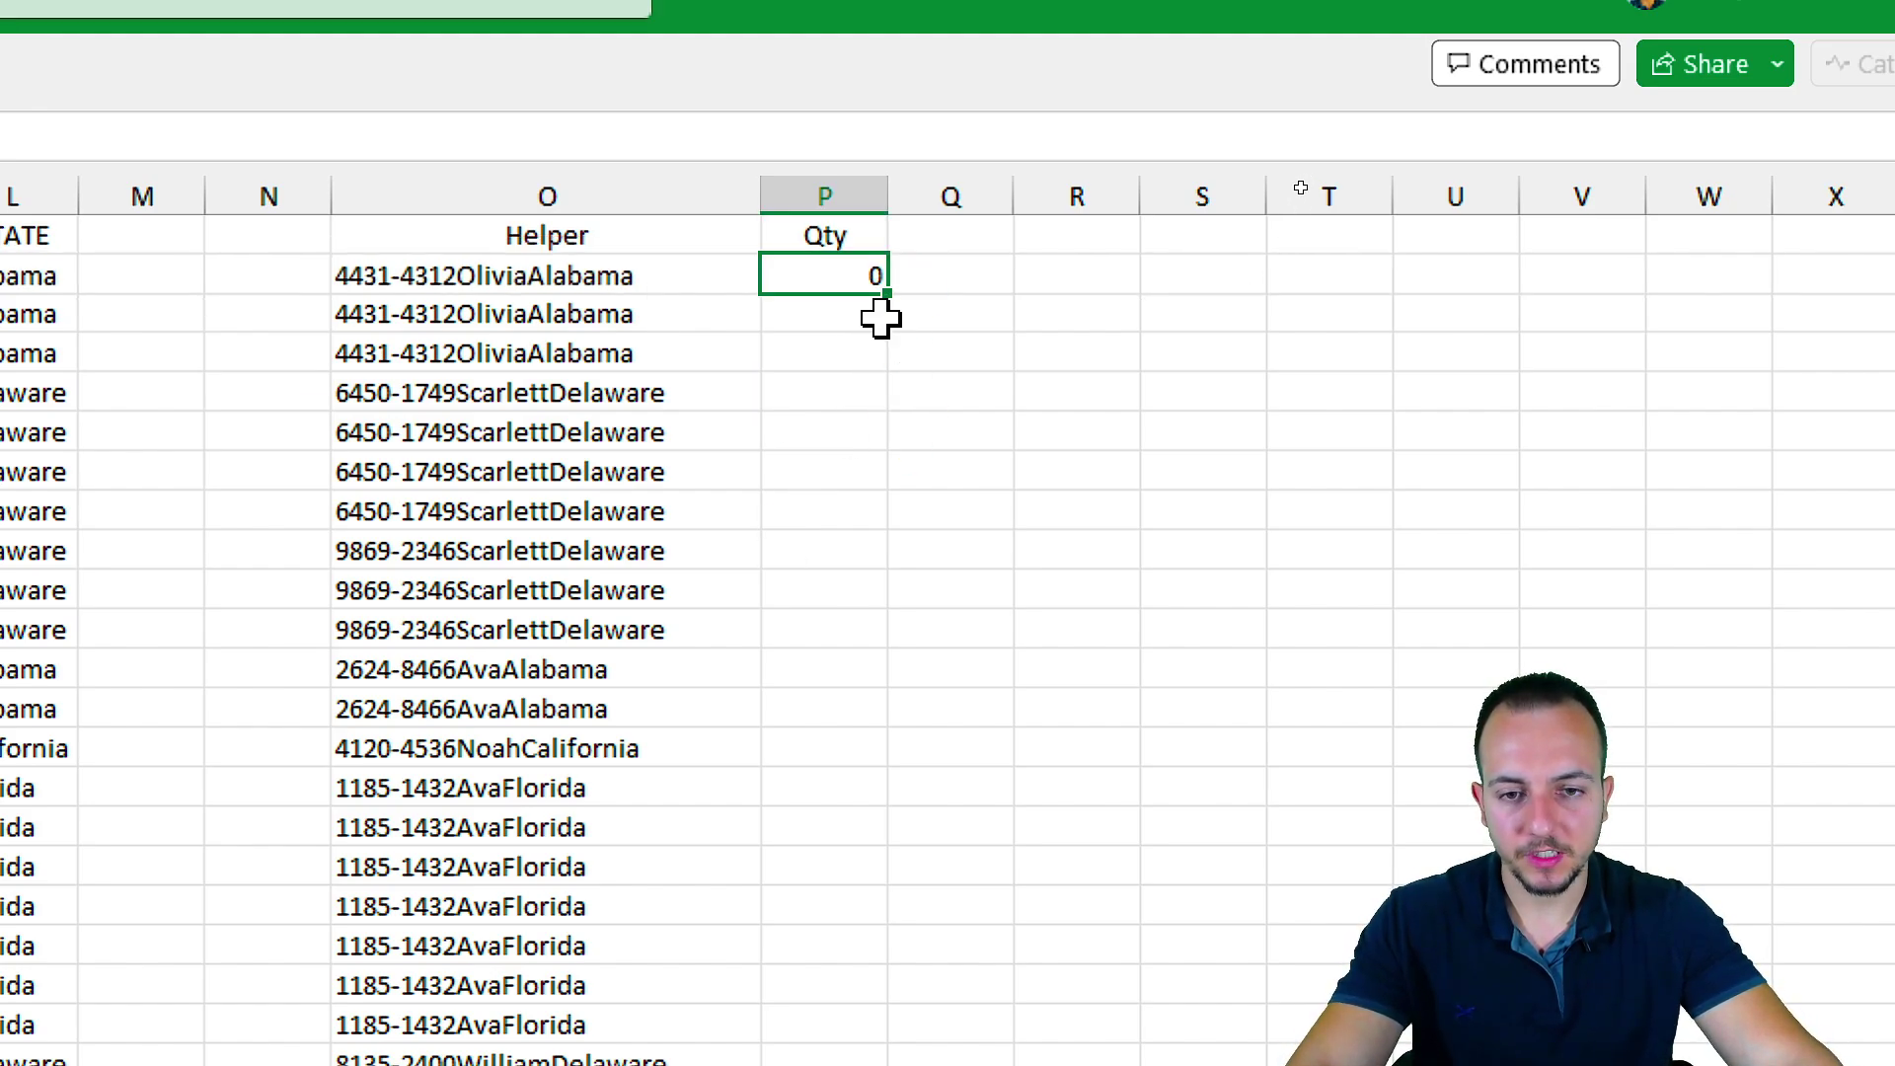
{"action": "double_click", "coordinate": [885, 296]}
{"action": "left_click", "coordinate": [850, 283]}
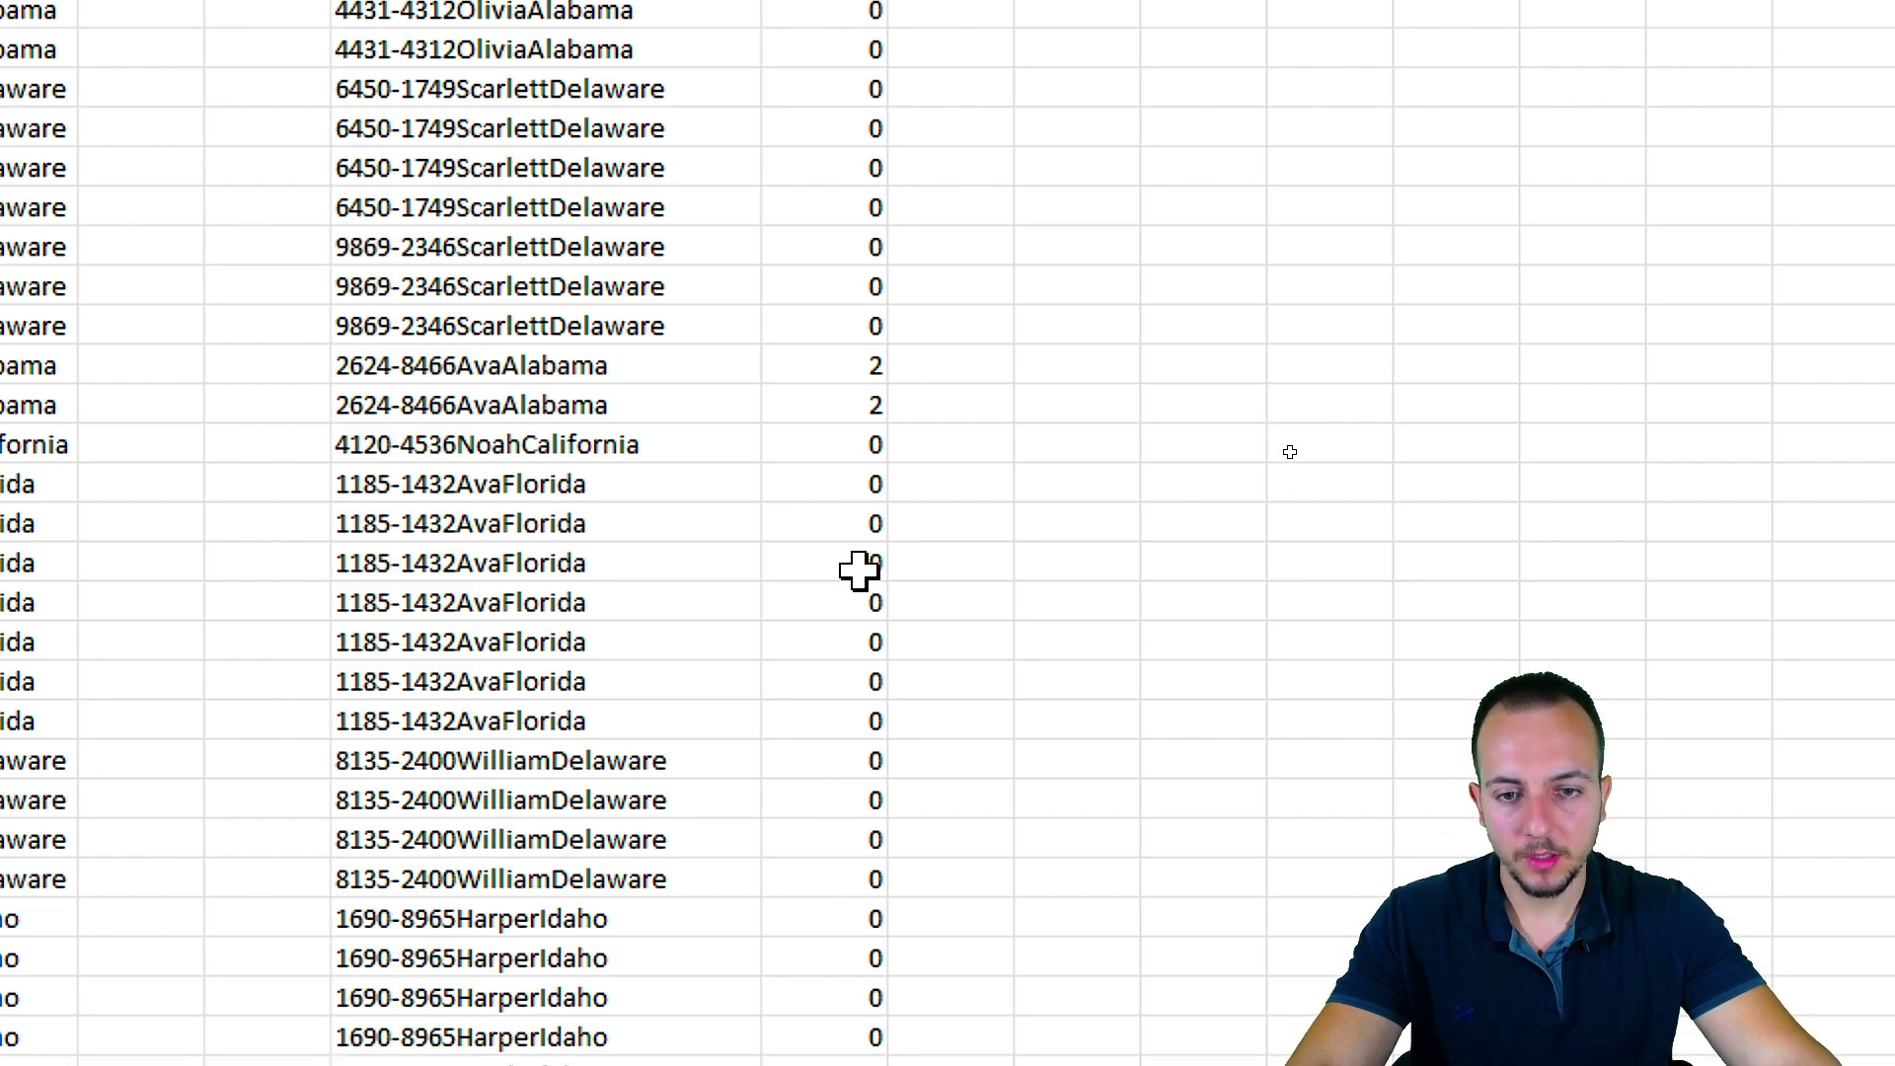
{"action": "left_click_drag", "start_coordinate": [859, 368], "coordinate": [856, 403]}
{"action": "key", "text": "shift+space"}
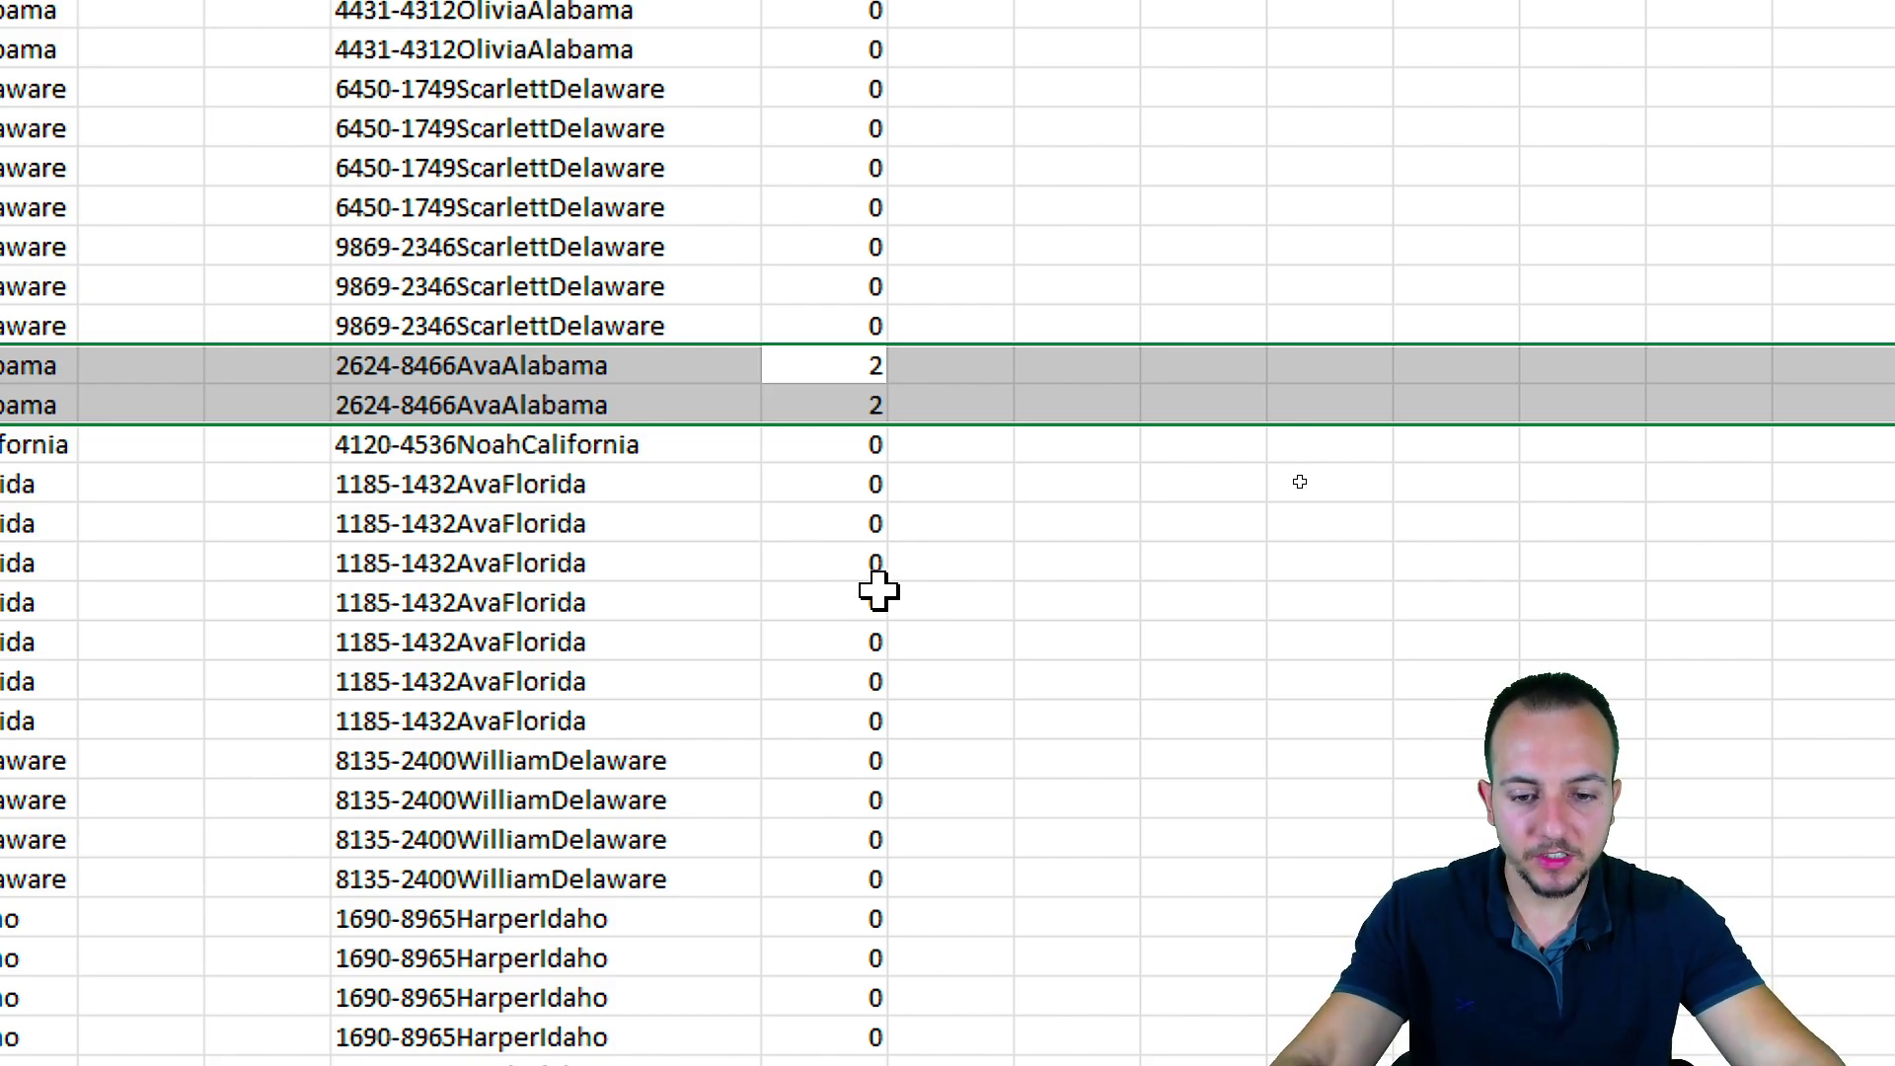
{"action": "scroll", "coordinate": [762, 585], "scroll_direction": "down", "scroll_amount": 5}
{"action": "scroll", "coordinate": [763, 585], "scroll_direction": "down", "scroll_amount": 4}
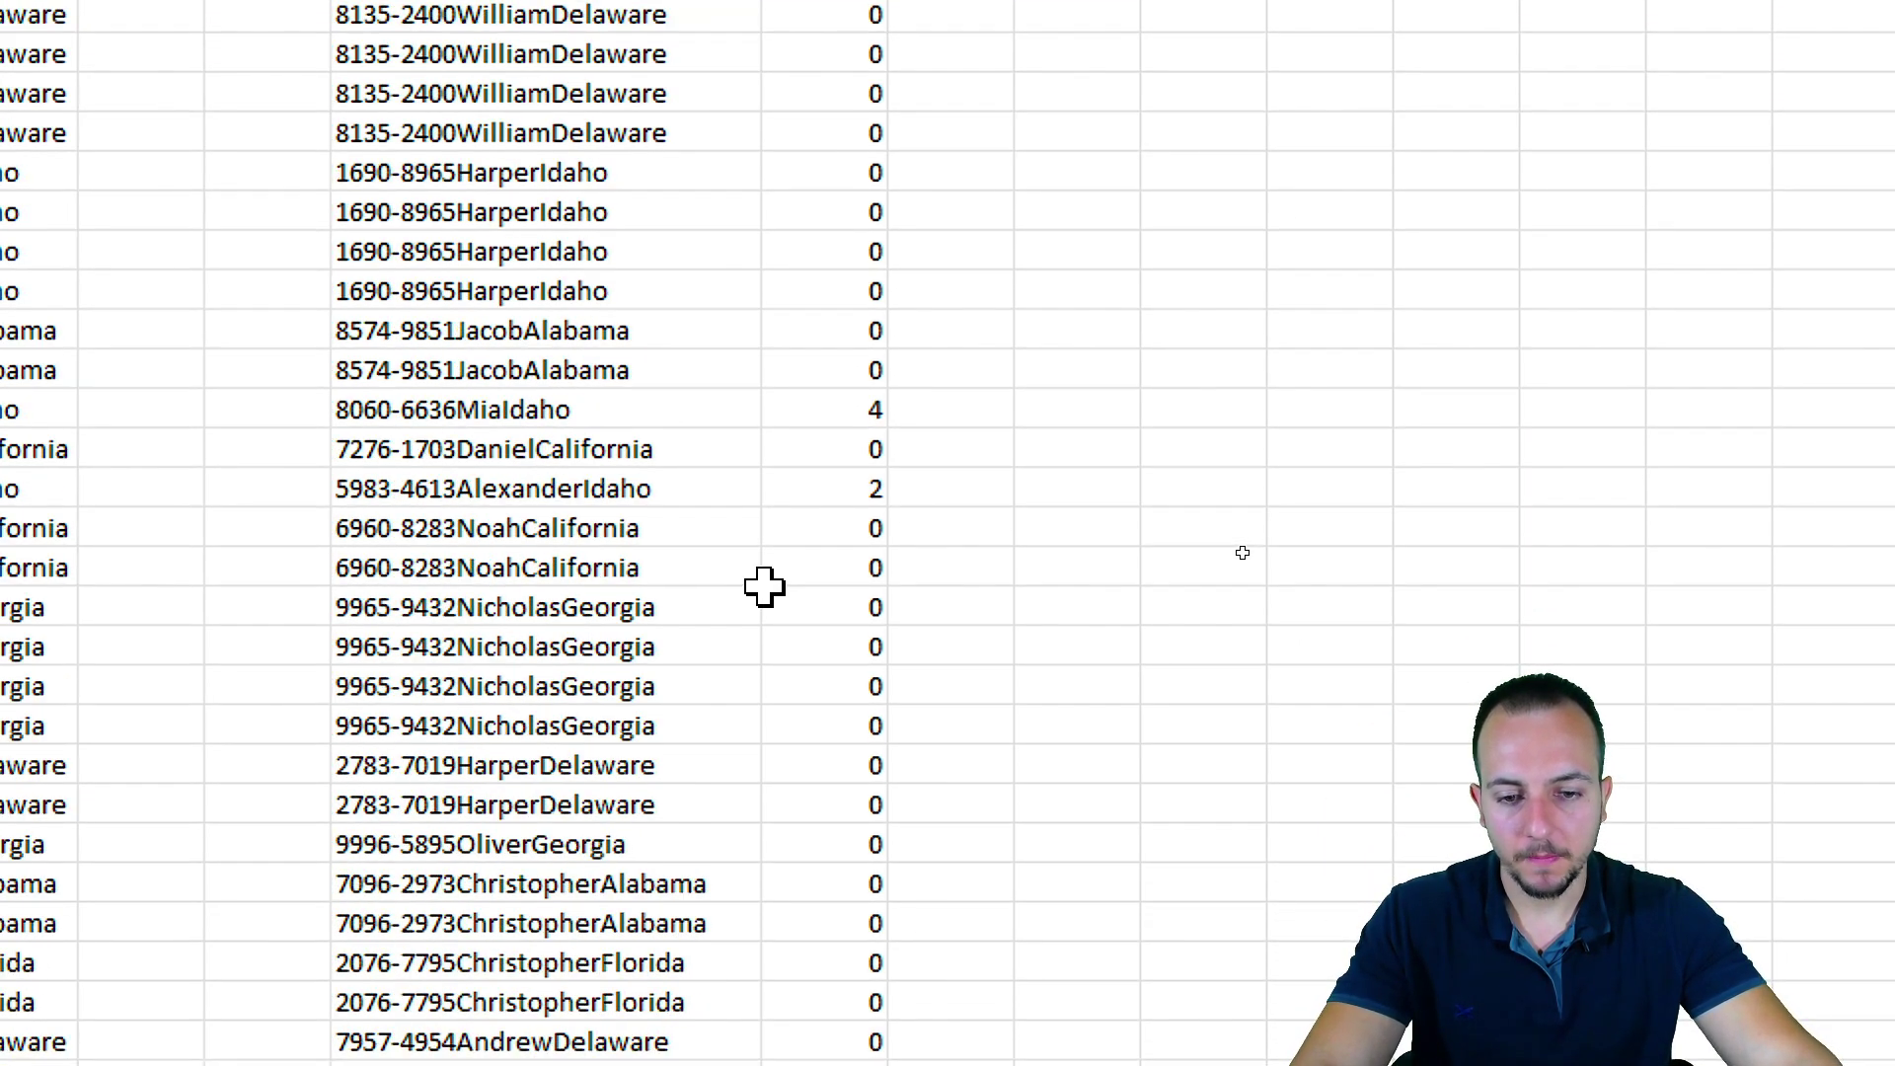
{"action": "scroll", "coordinate": [867, 372], "scroll_direction": "up", "scroll_amount": 10}
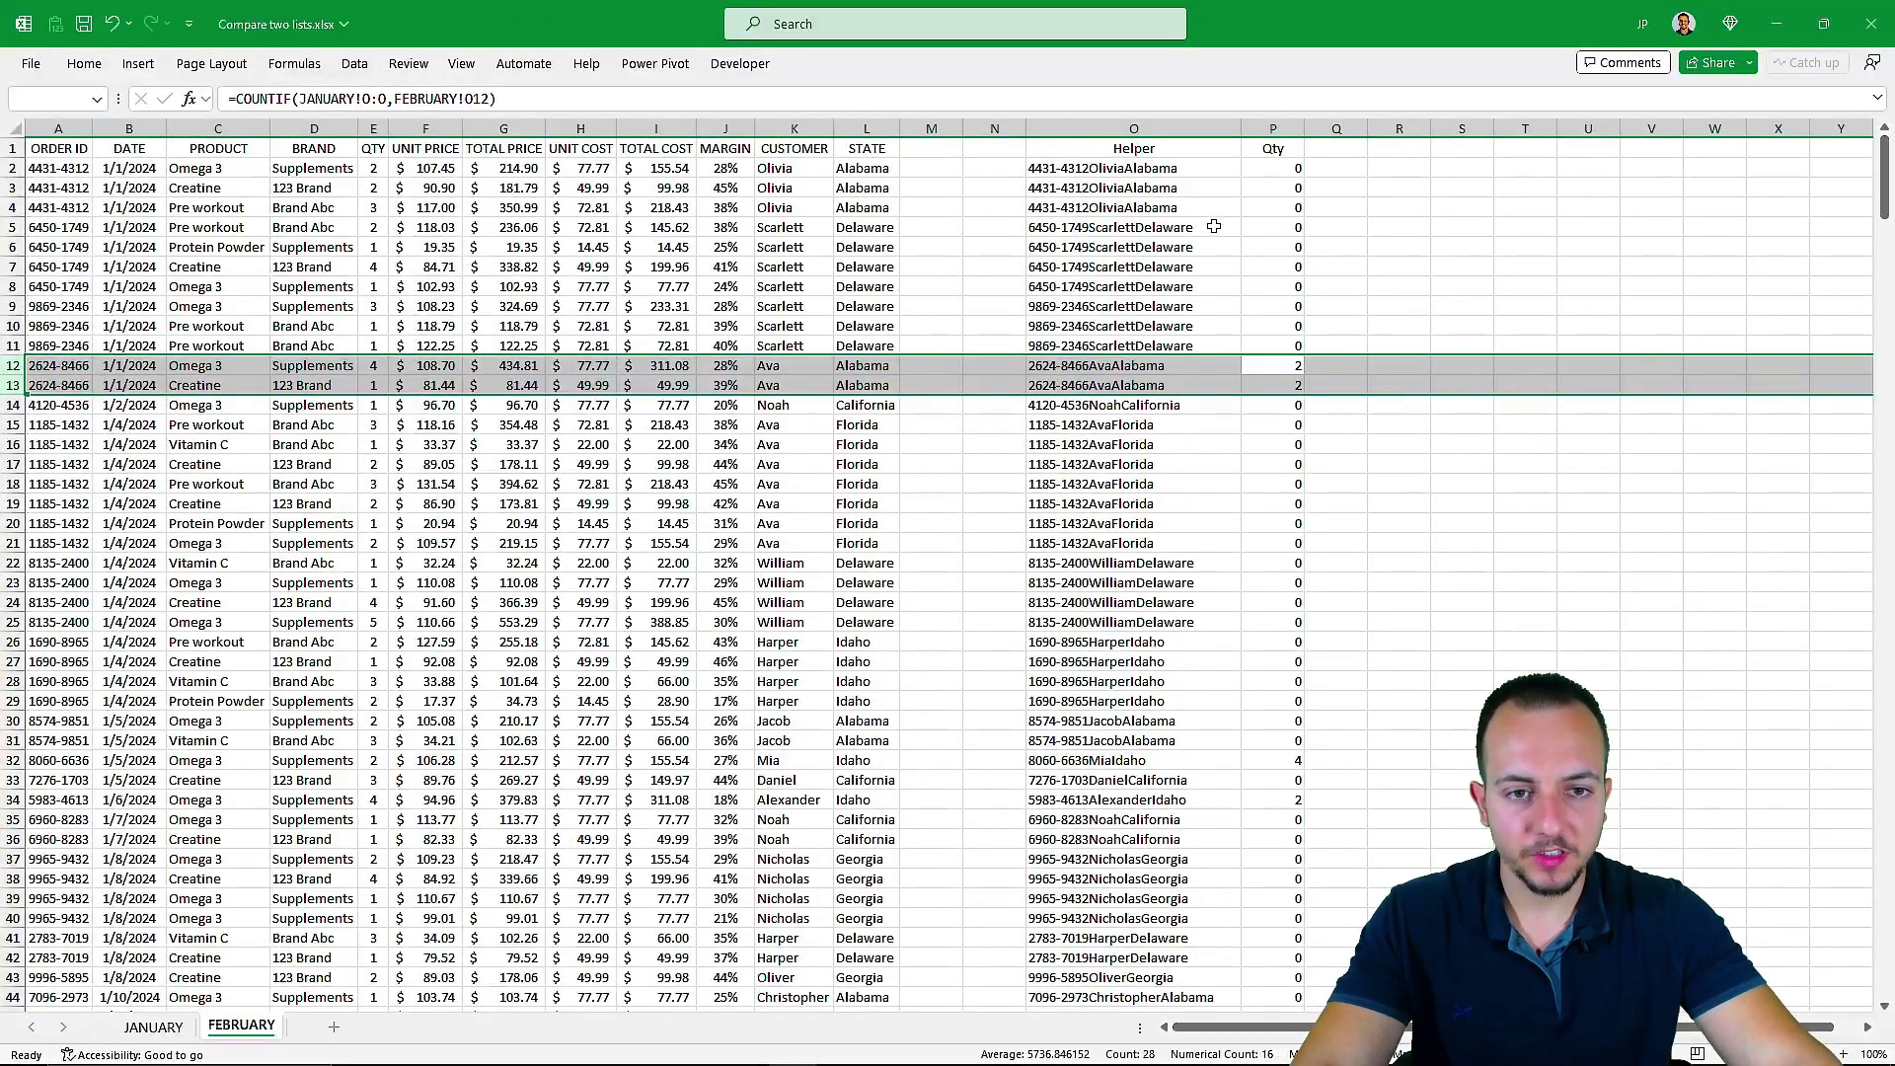
{"action": "left_click", "coordinate": [1206, 152]}
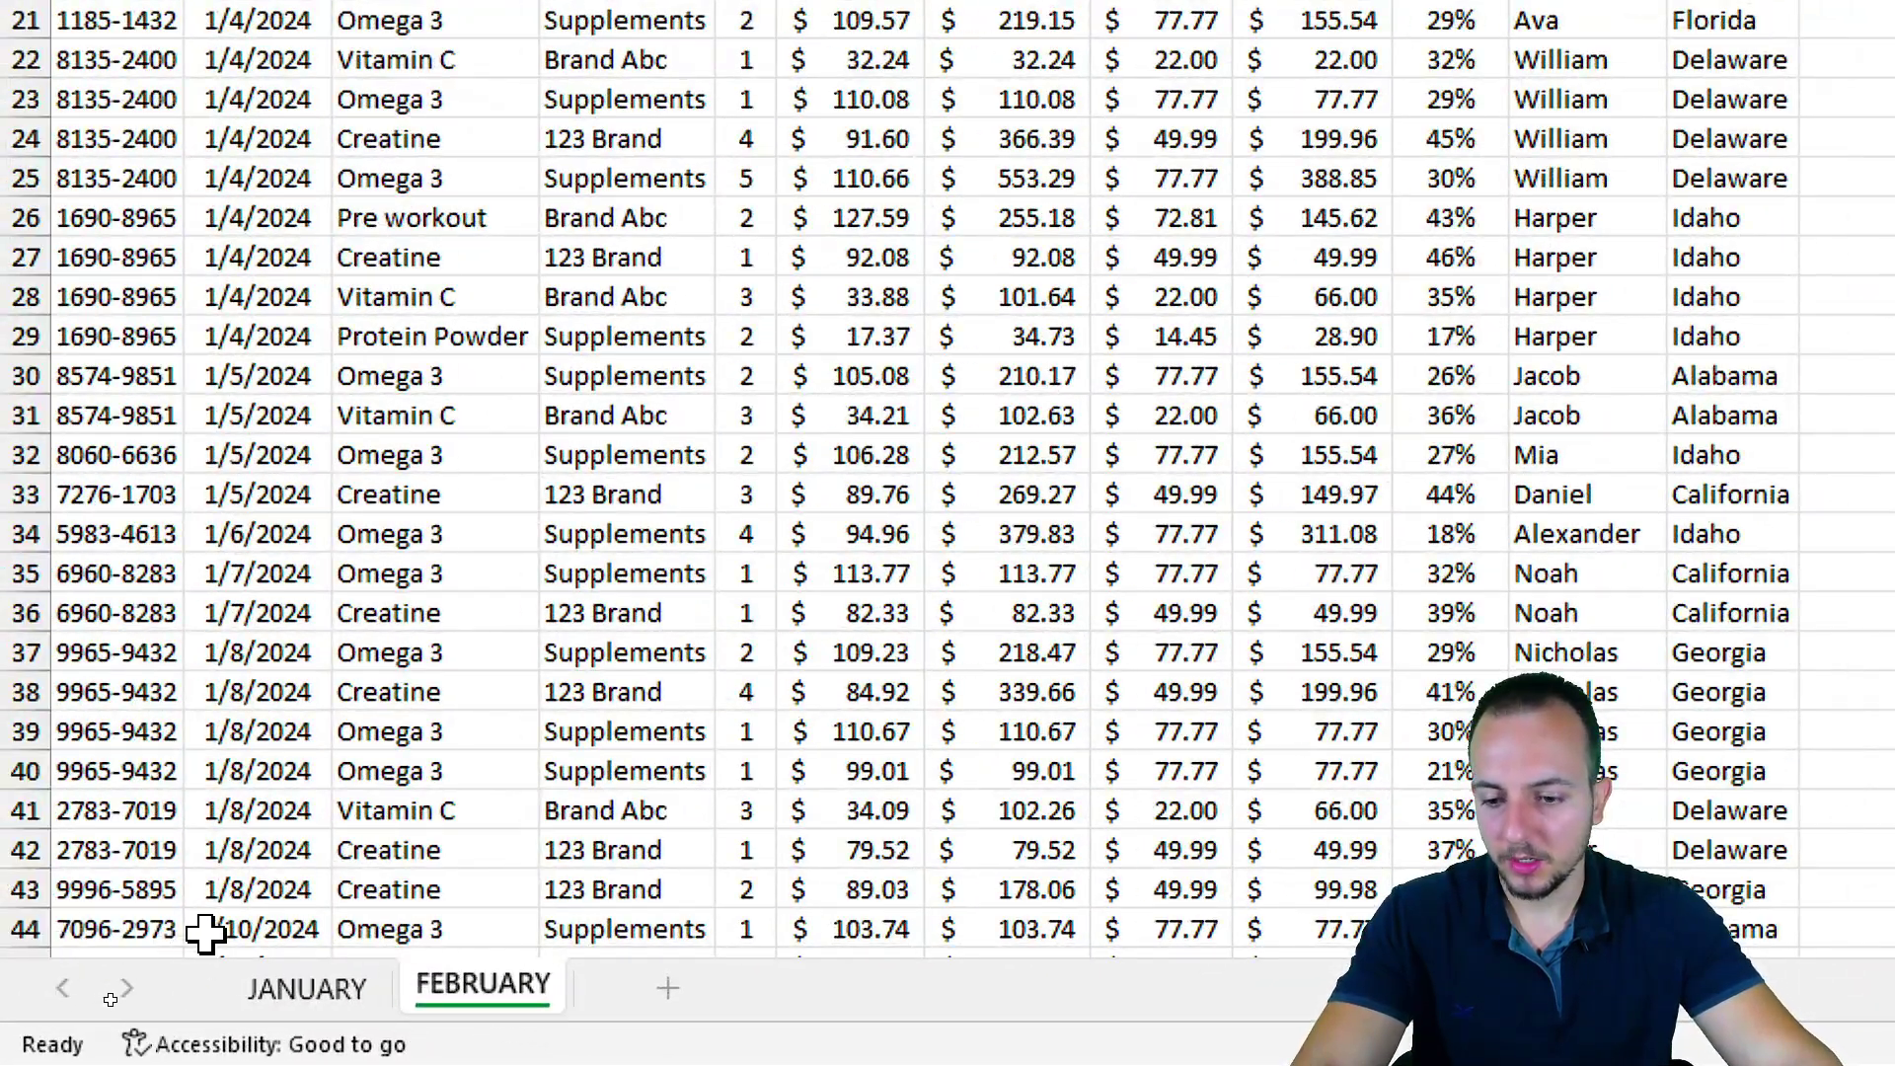
{"action": "left_click", "coordinate": [296, 987]}
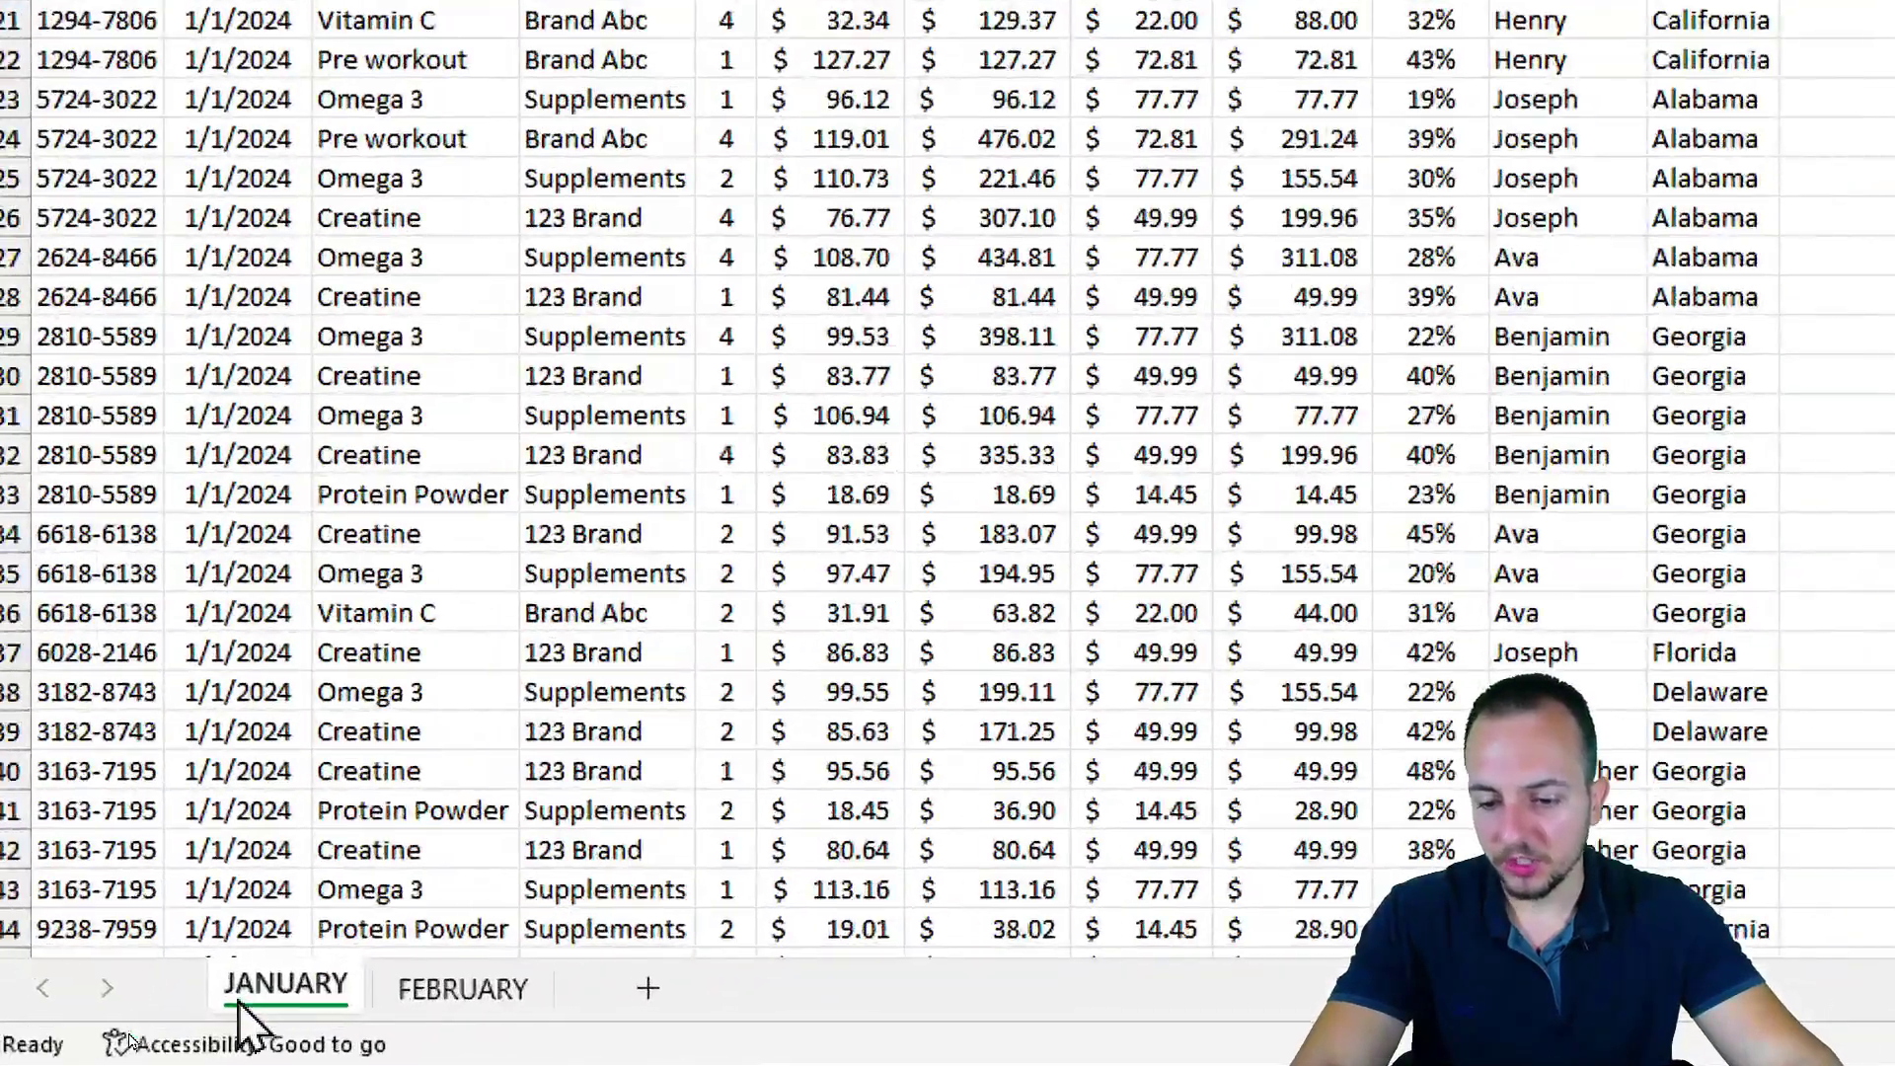
{"action": "left_click", "coordinate": [415, 997]}
{"action": "left_click", "coordinate": [249, 995]}
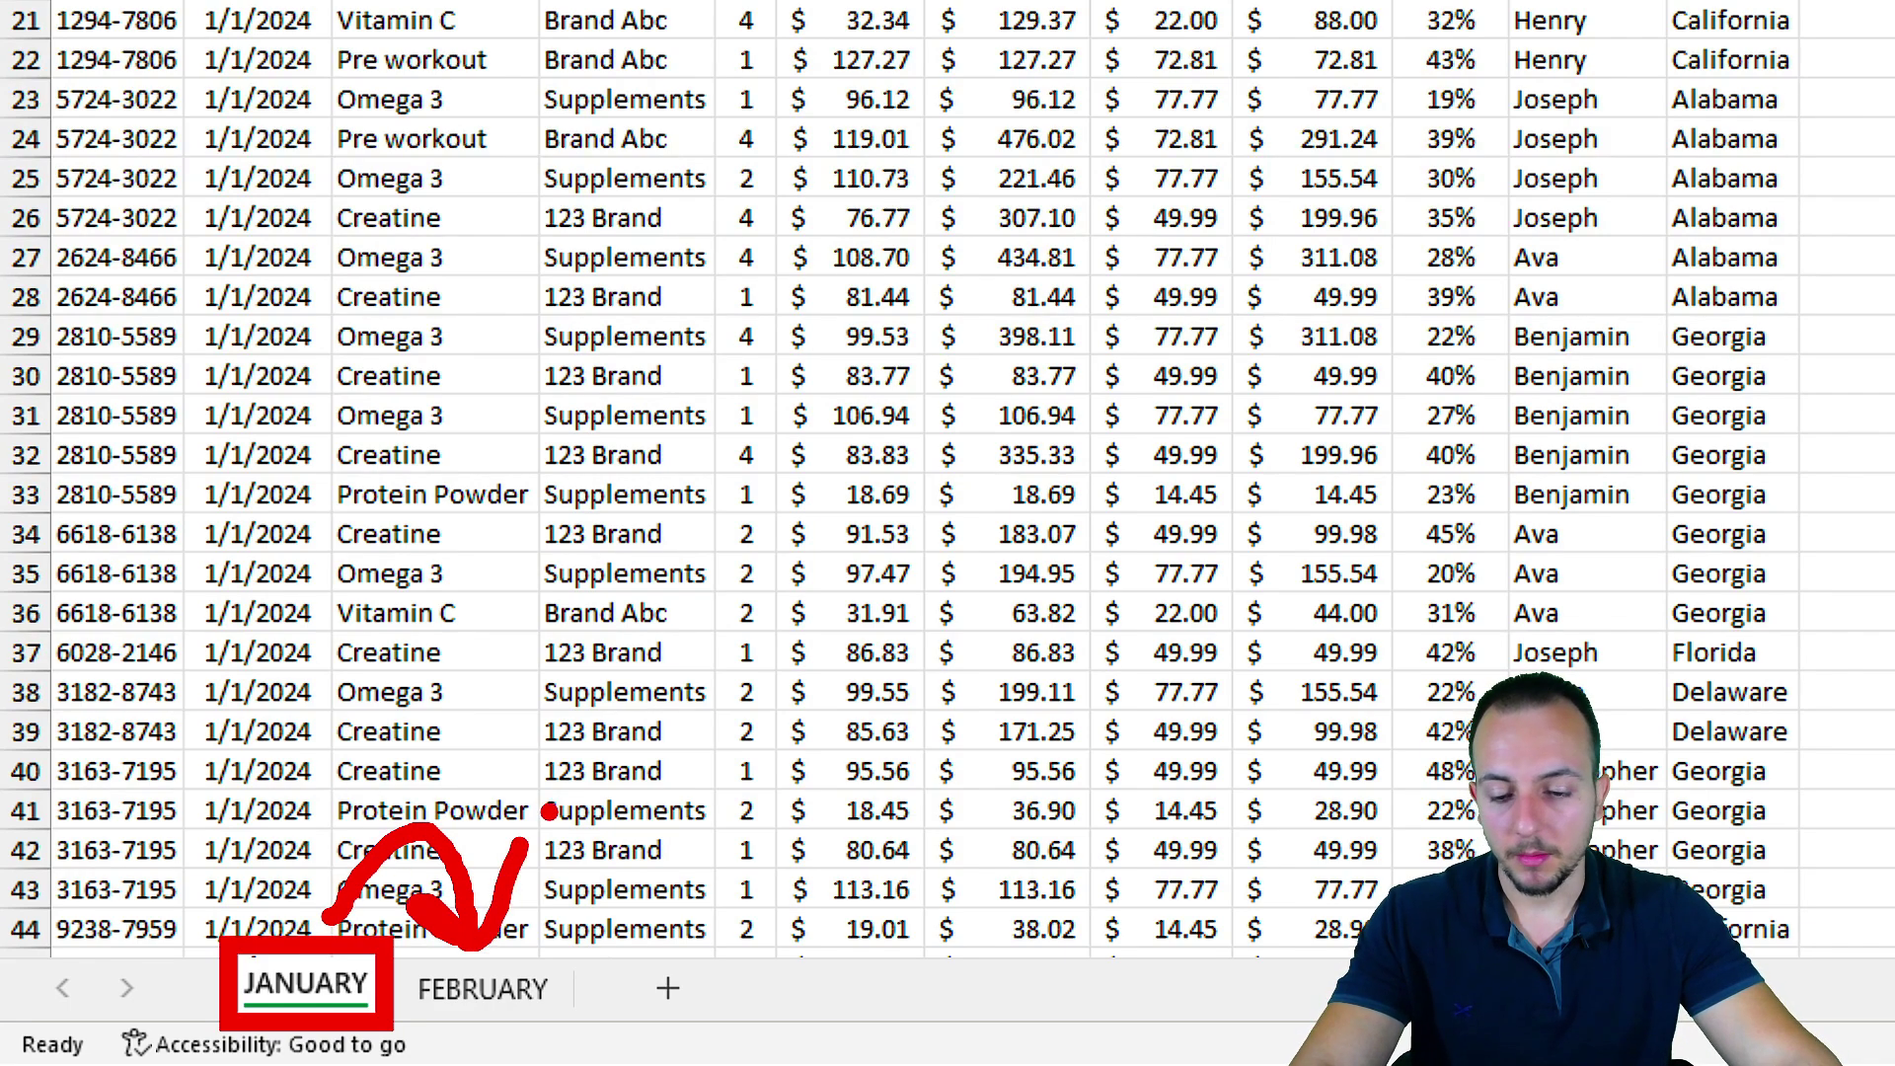
{"action": "left_click", "coordinate": [483, 987]}
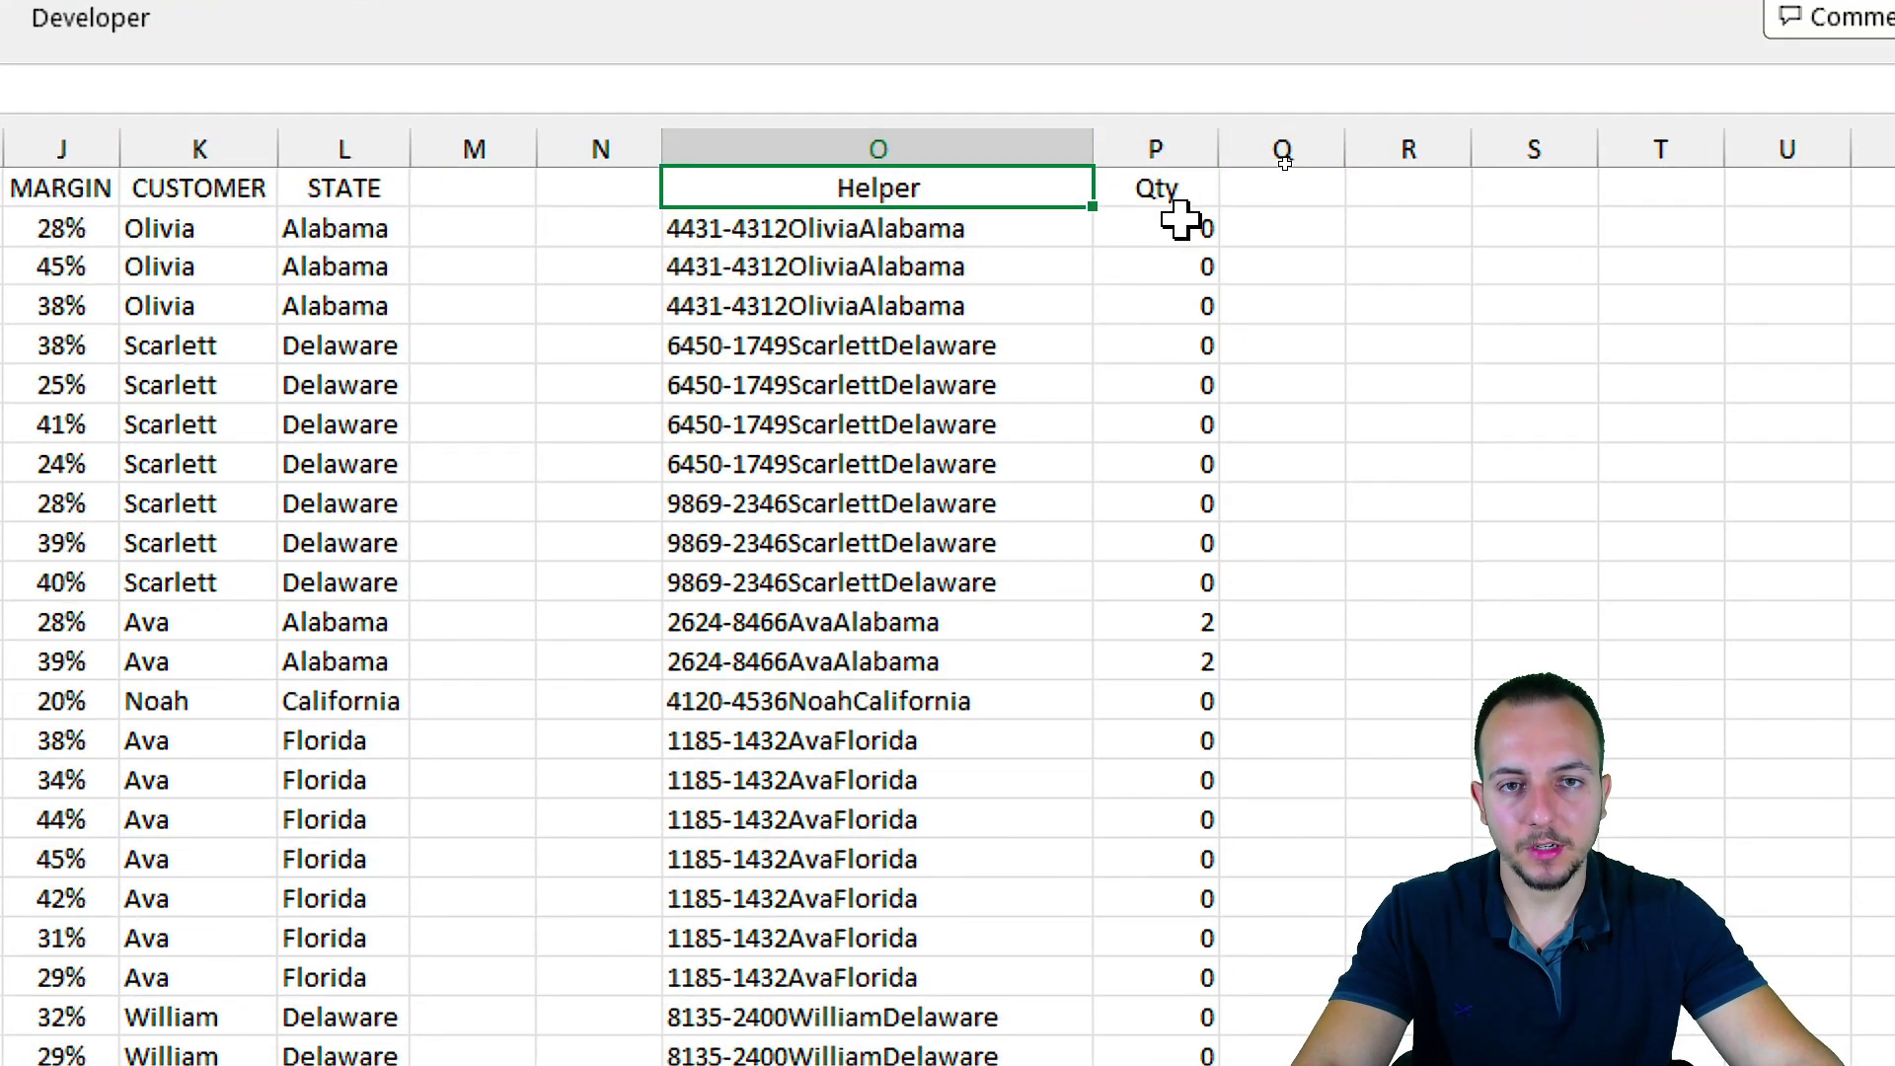
Step: Inspect several Helper keys and a Qty value, then select the Helper header cell
{"action": "left_click", "coordinate": [888, 266]}
{"action": "left_click", "coordinate": [953, 464]}
{"action": "left_click", "coordinate": [967, 661]}
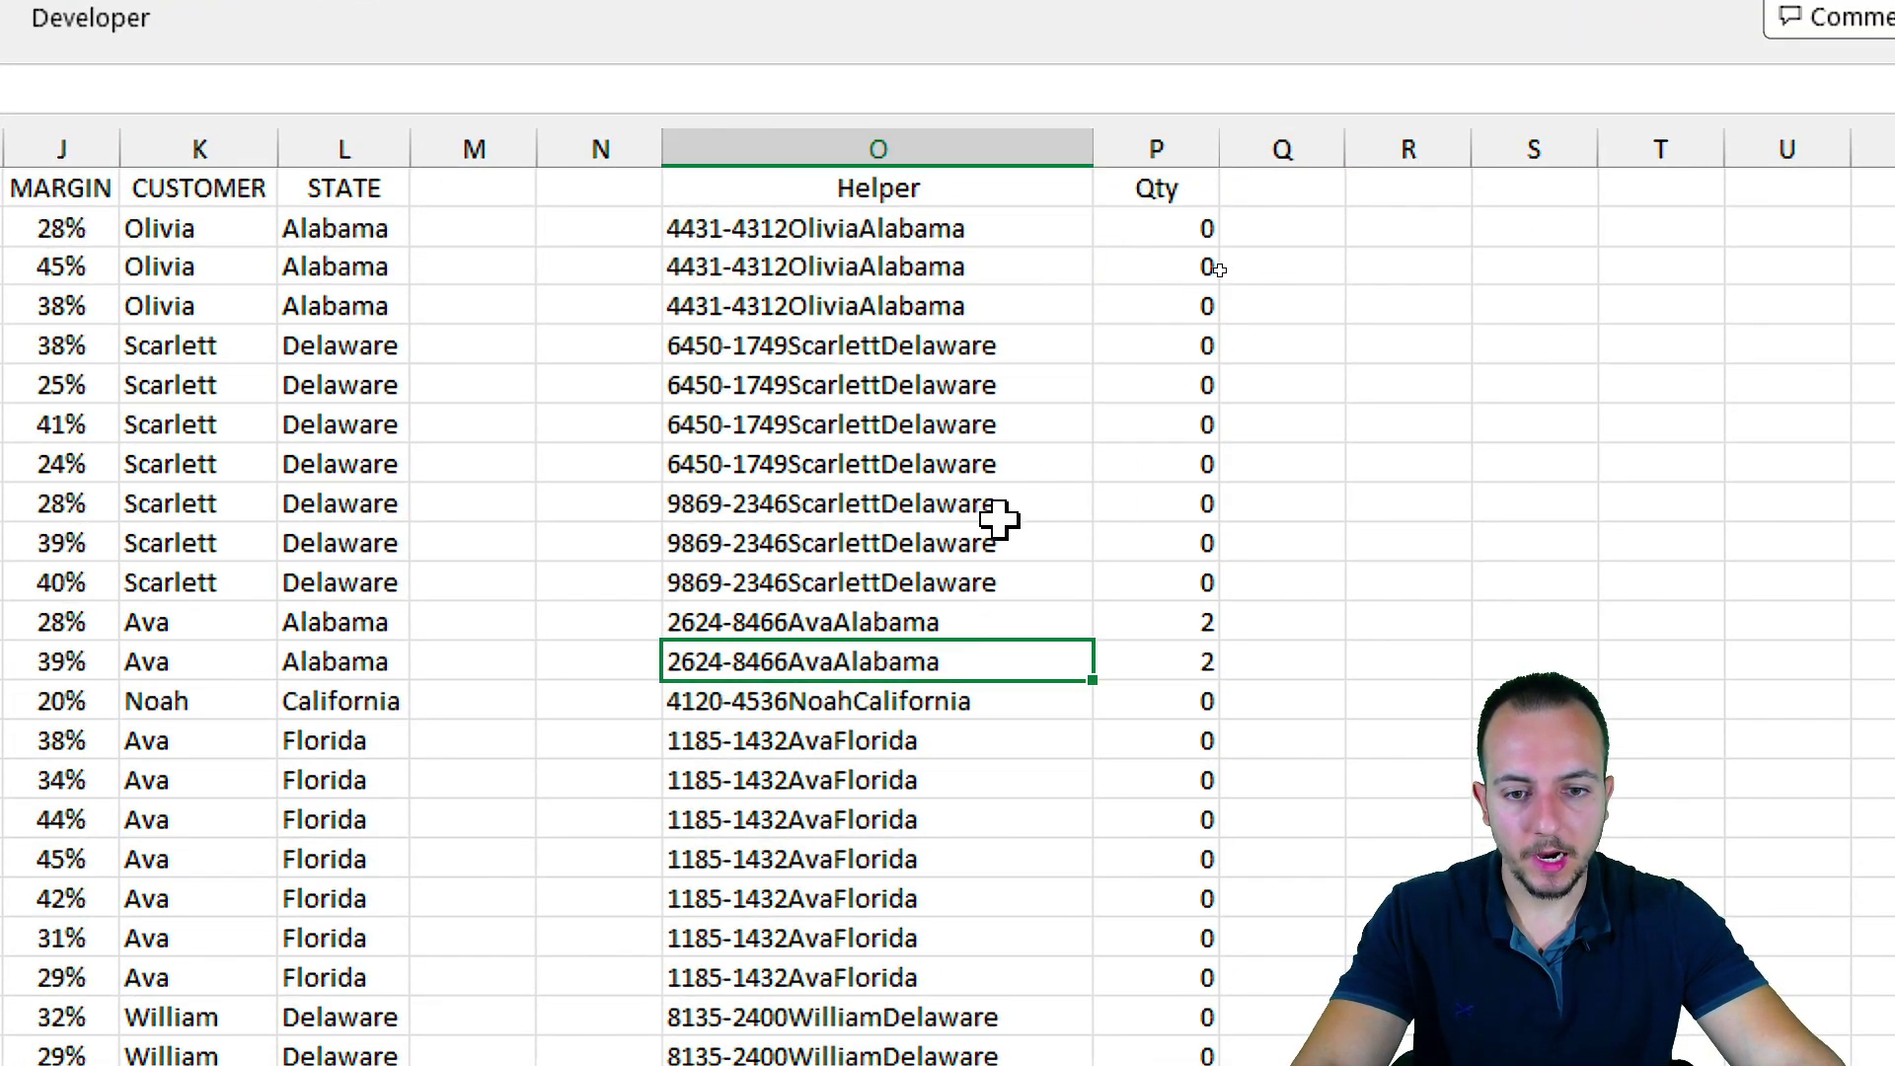
{"action": "left_click", "coordinate": [1126, 380]}
{"action": "left_click", "coordinate": [977, 308]}
{"action": "left_click", "coordinate": [1003, 191]}
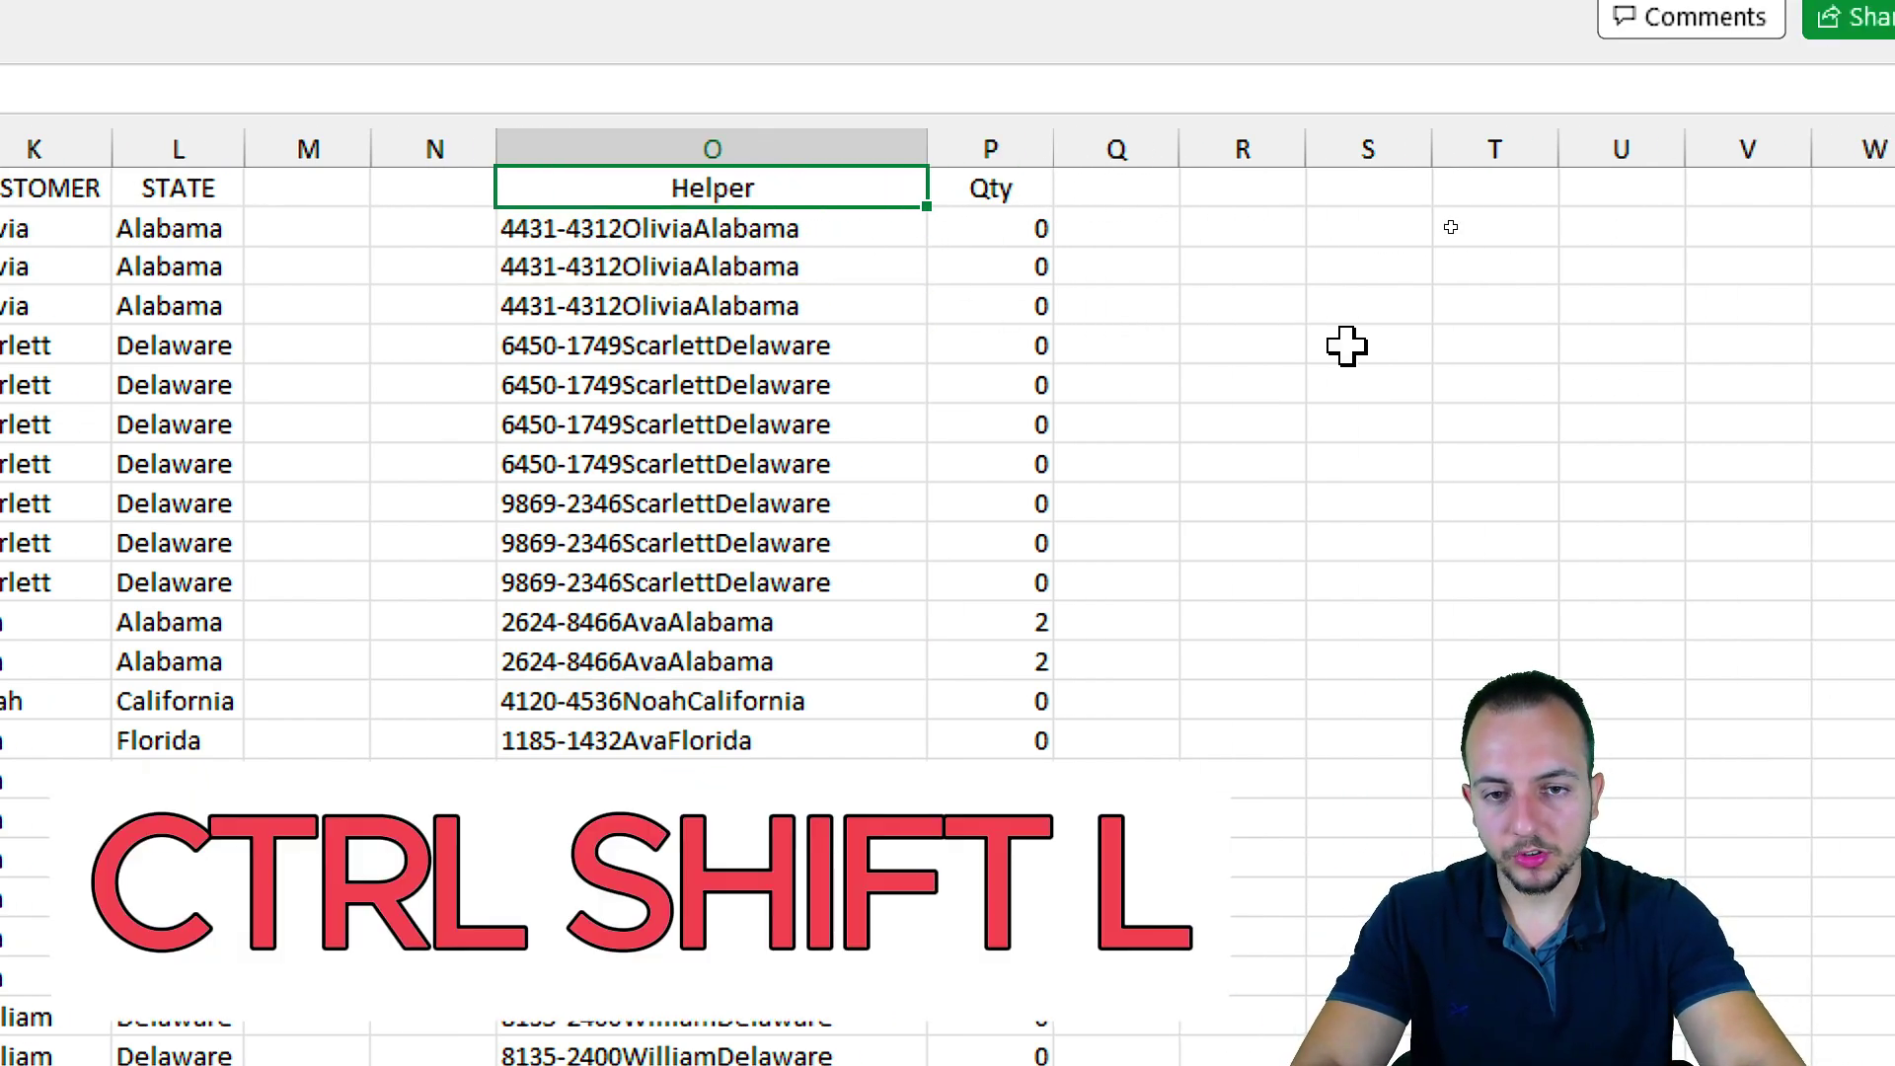
Step: Turn on filtering and filter the Qty column to show only 2, 3 and 4
{"action": "key", "text": "ctrl+shift+l"}
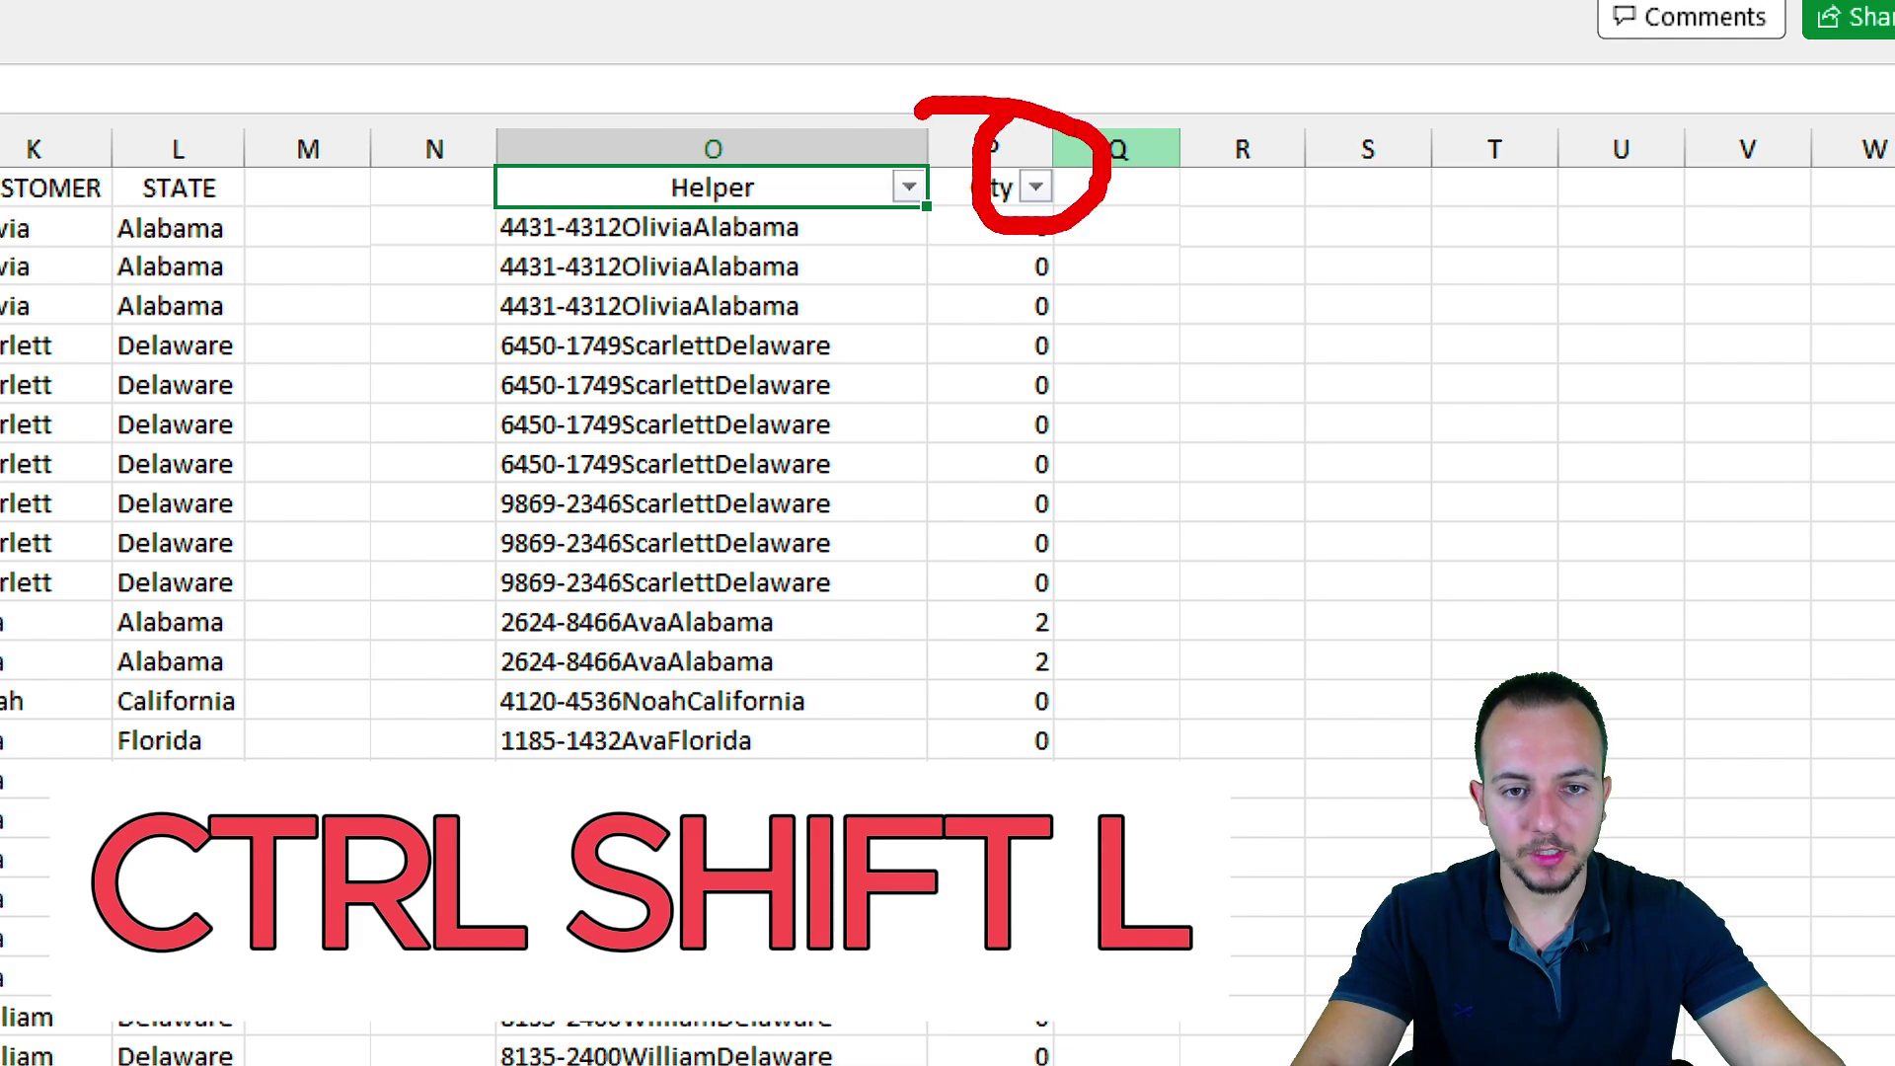
{"action": "left_click", "coordinate": [1035, 187]}
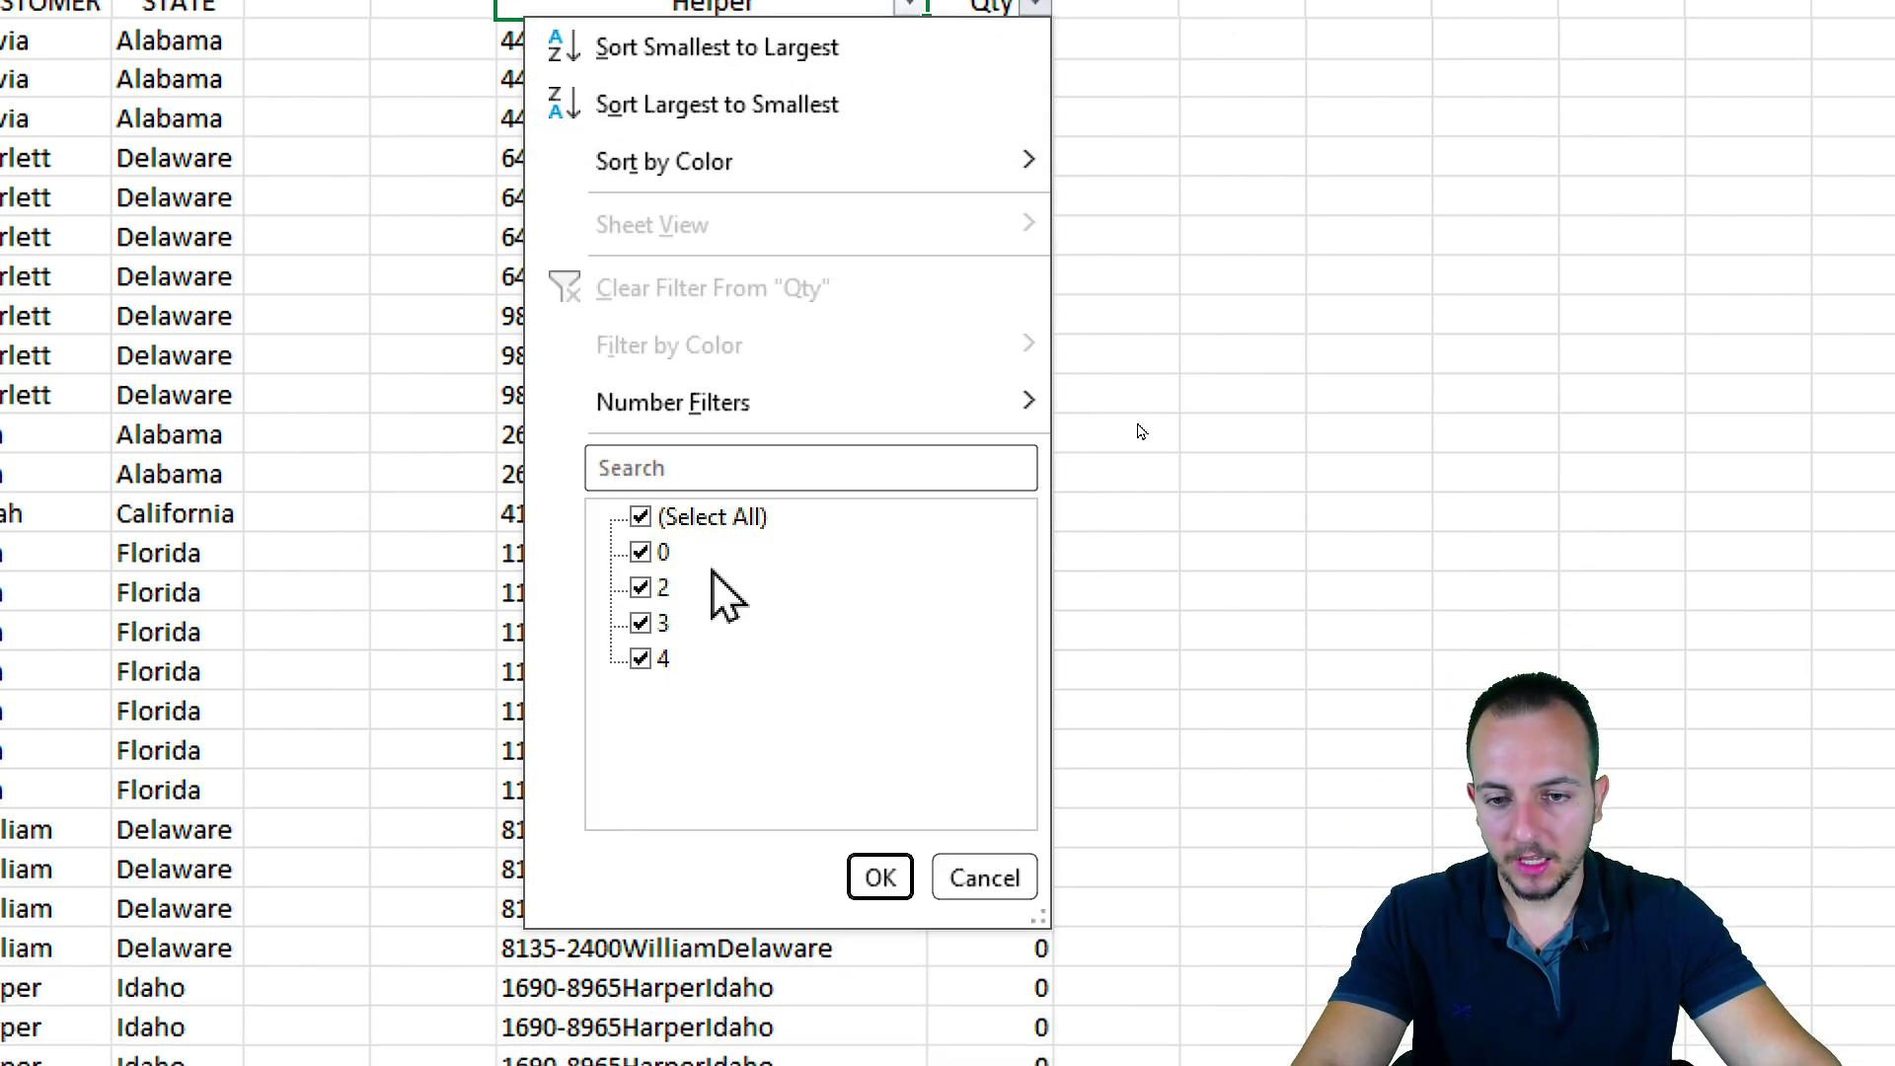
{"action": "left_click", "coordinate": [711, 516]}
{"action": "left_click", "coordinate": [661, 587]}
{"action": "left_click", "coordinate": [662, 623]}
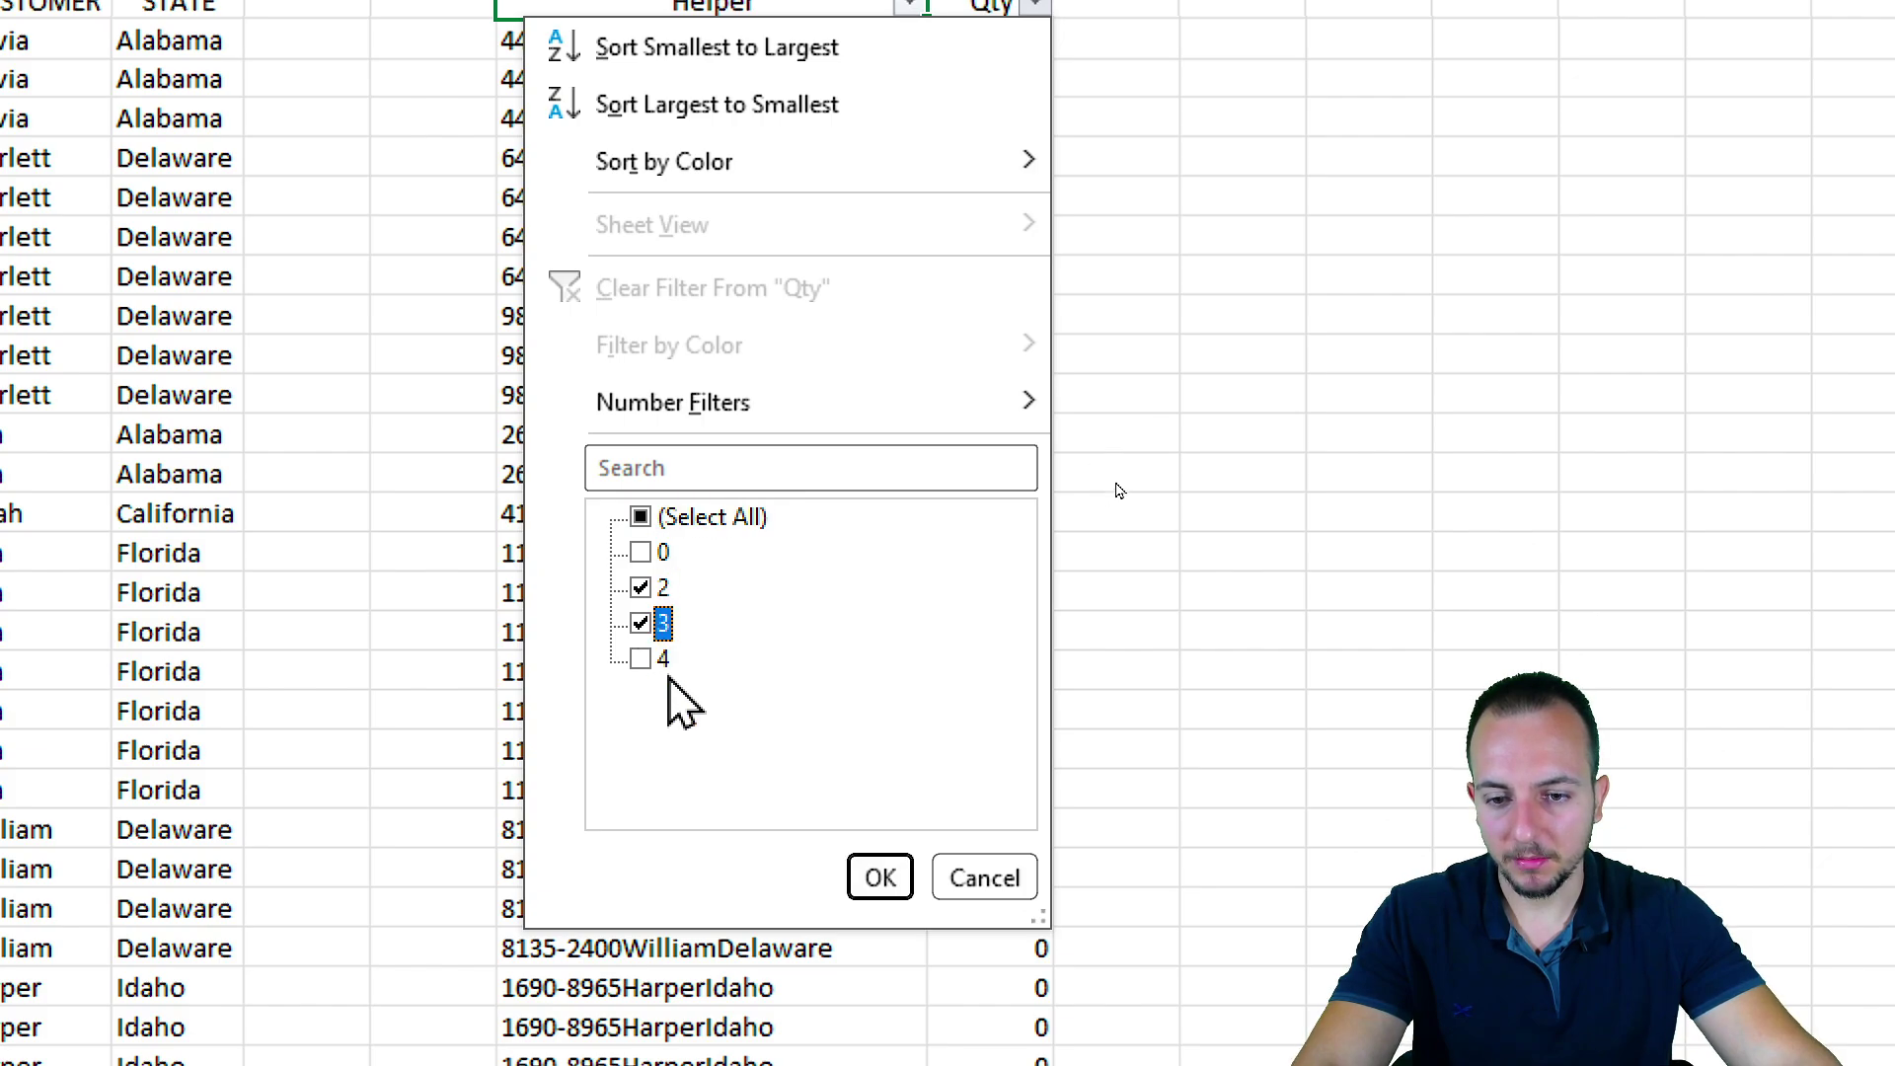
{"action": "left_click", "coordinate": [662, 658]}
{"action": "left_click", "coordinate": [879, 877]}
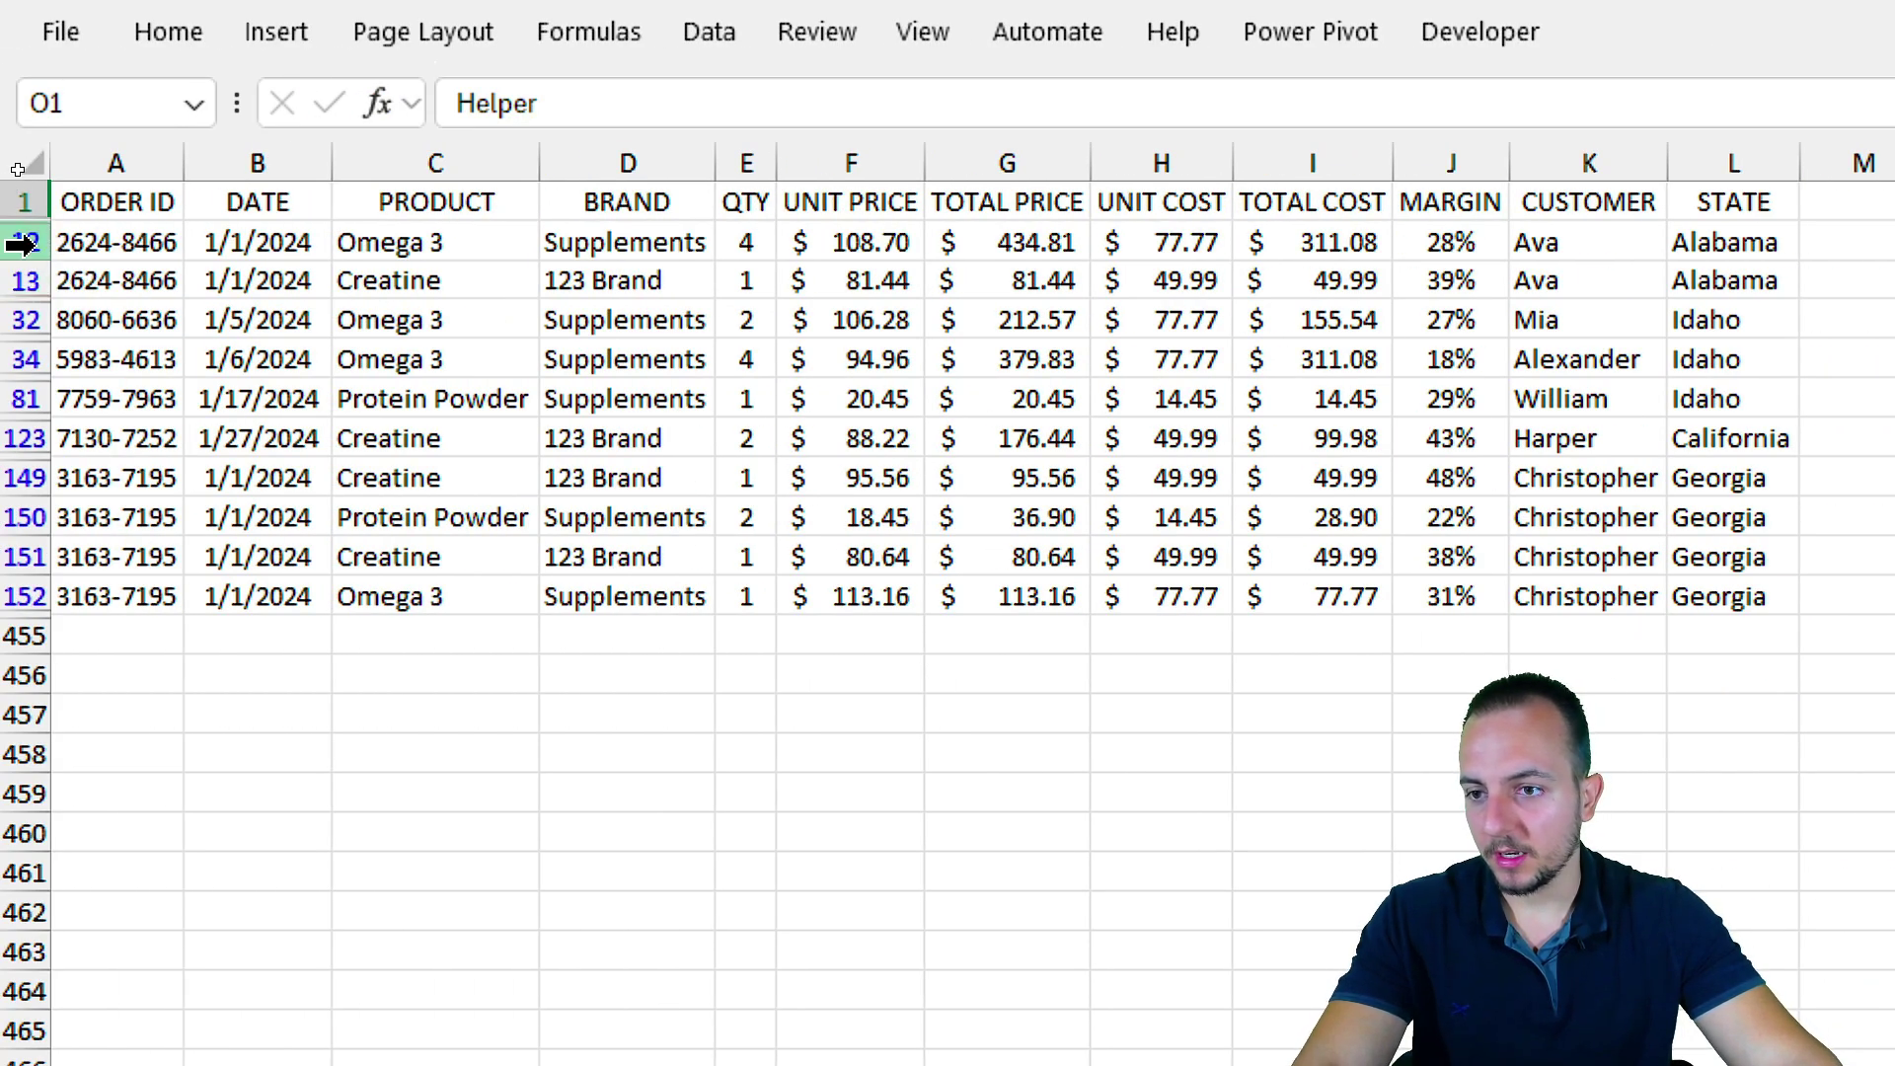
Step: Delete the visible filtered rows 12 to 455 that match January orders
{"action": "left_click_drag", "start_coordinate": [22, 241], "coordinate": [24, 636]}
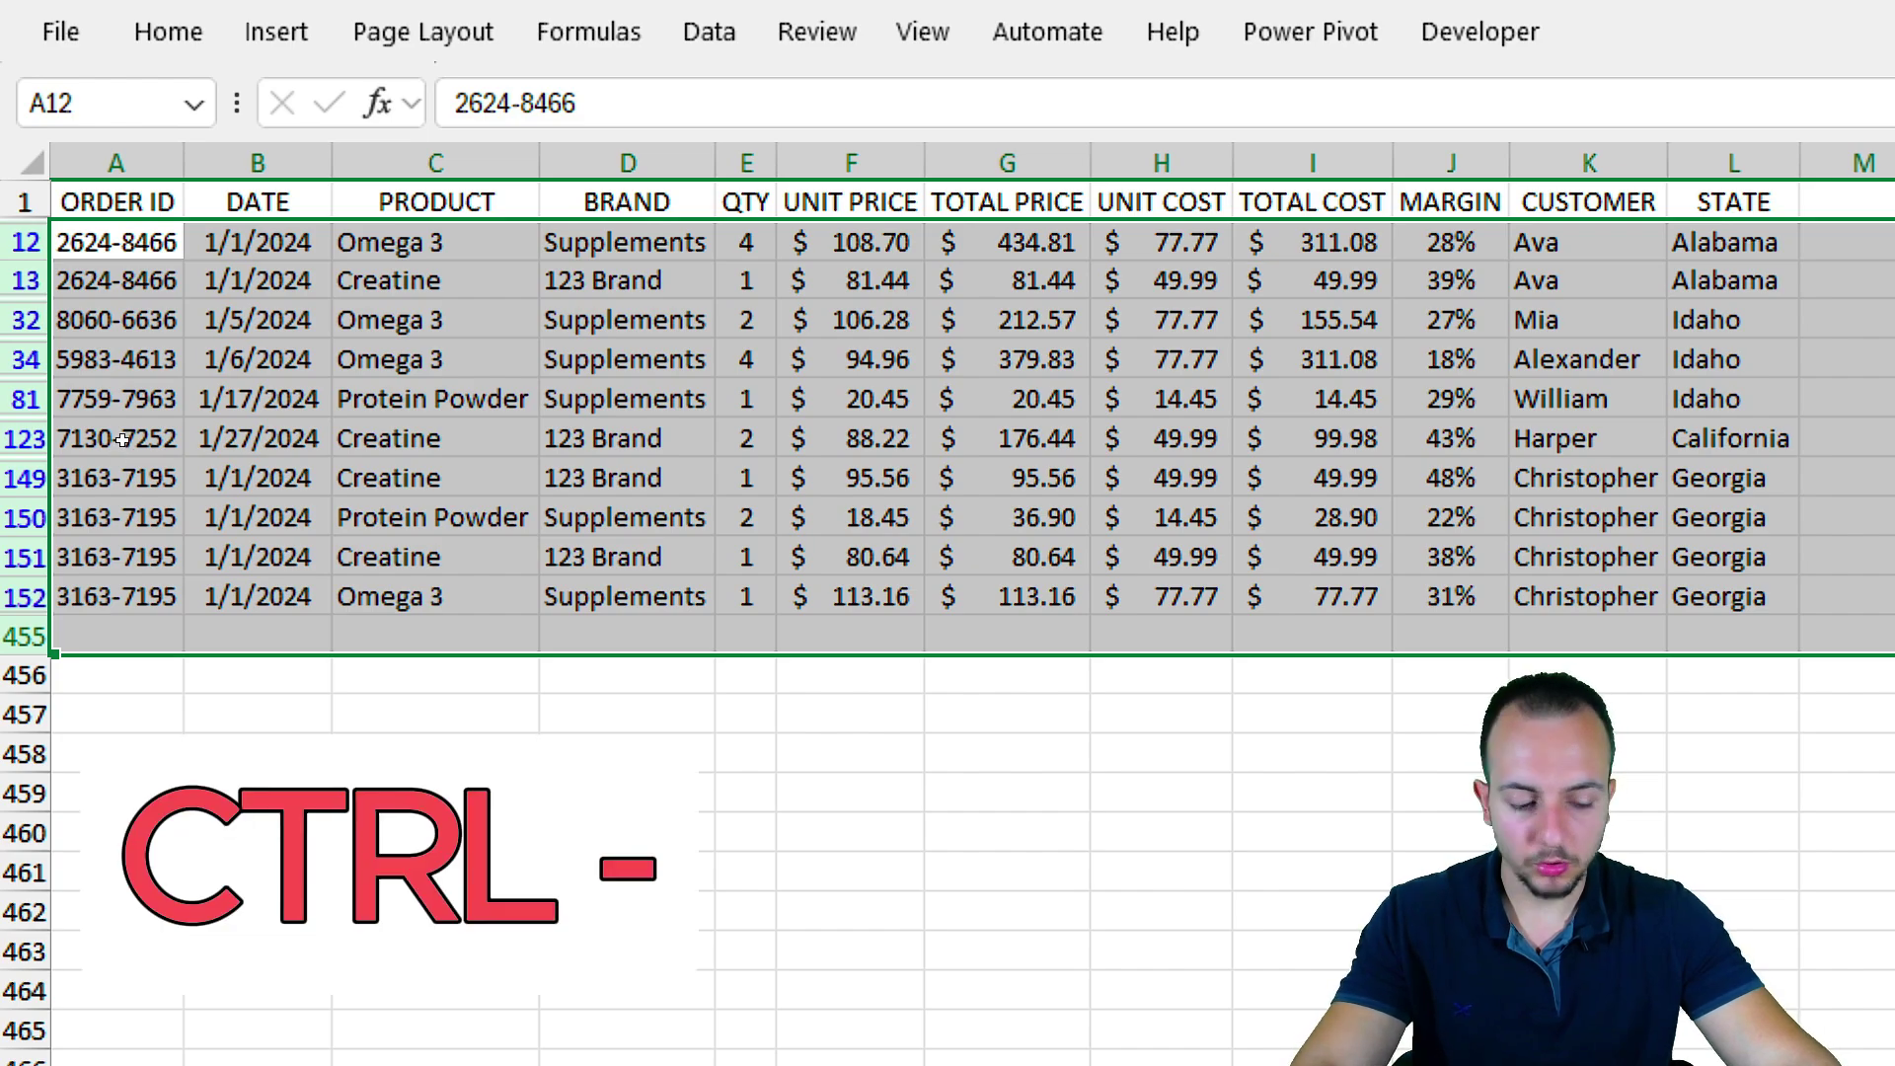
{"action": "key", "text": "ctrl+minus"}
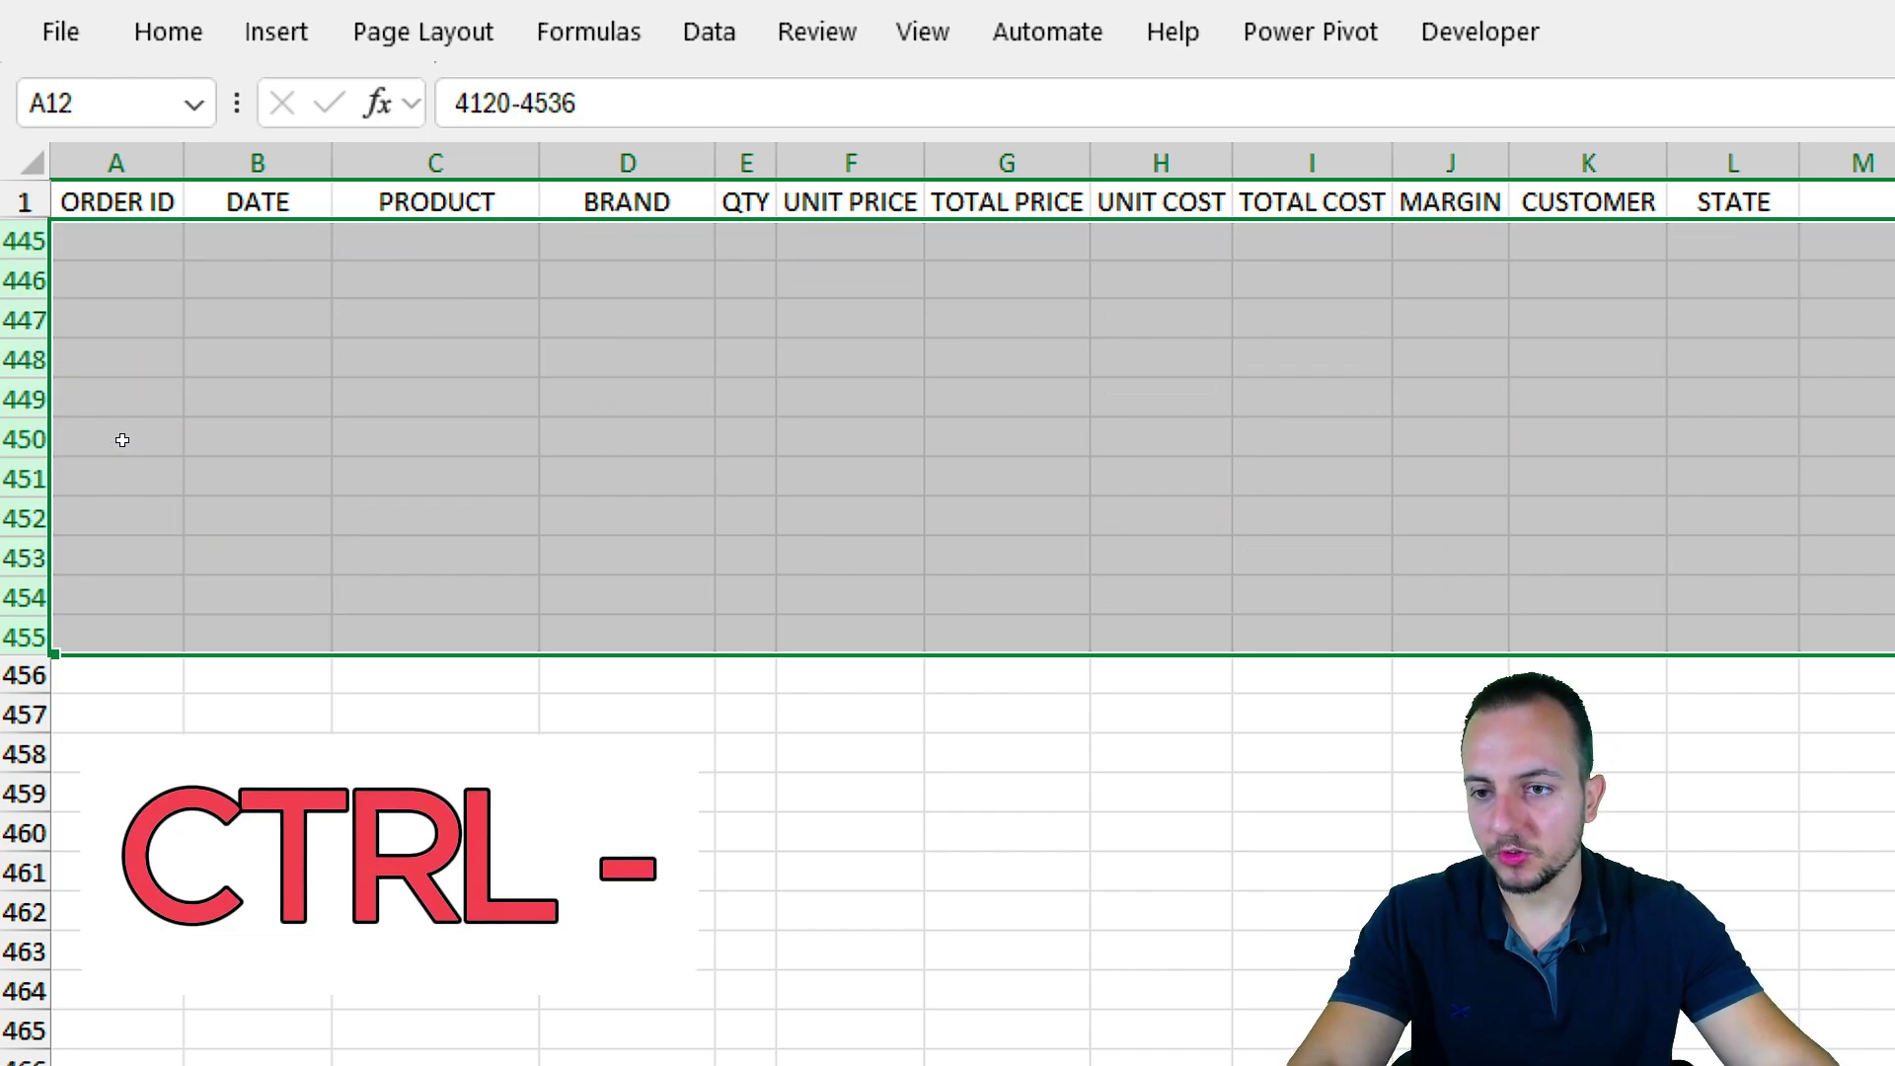
{"action": "left_click", "coordinate": [395, 324]}
{"action": "left_click_drag", "start_coordinate": [266, 246], "coordinate": [292, 484]}
Step: Clear the Qty filter and check that the remaining rows all show Qty 0
{"action": "left_click", "coordinate": [964, 203]}
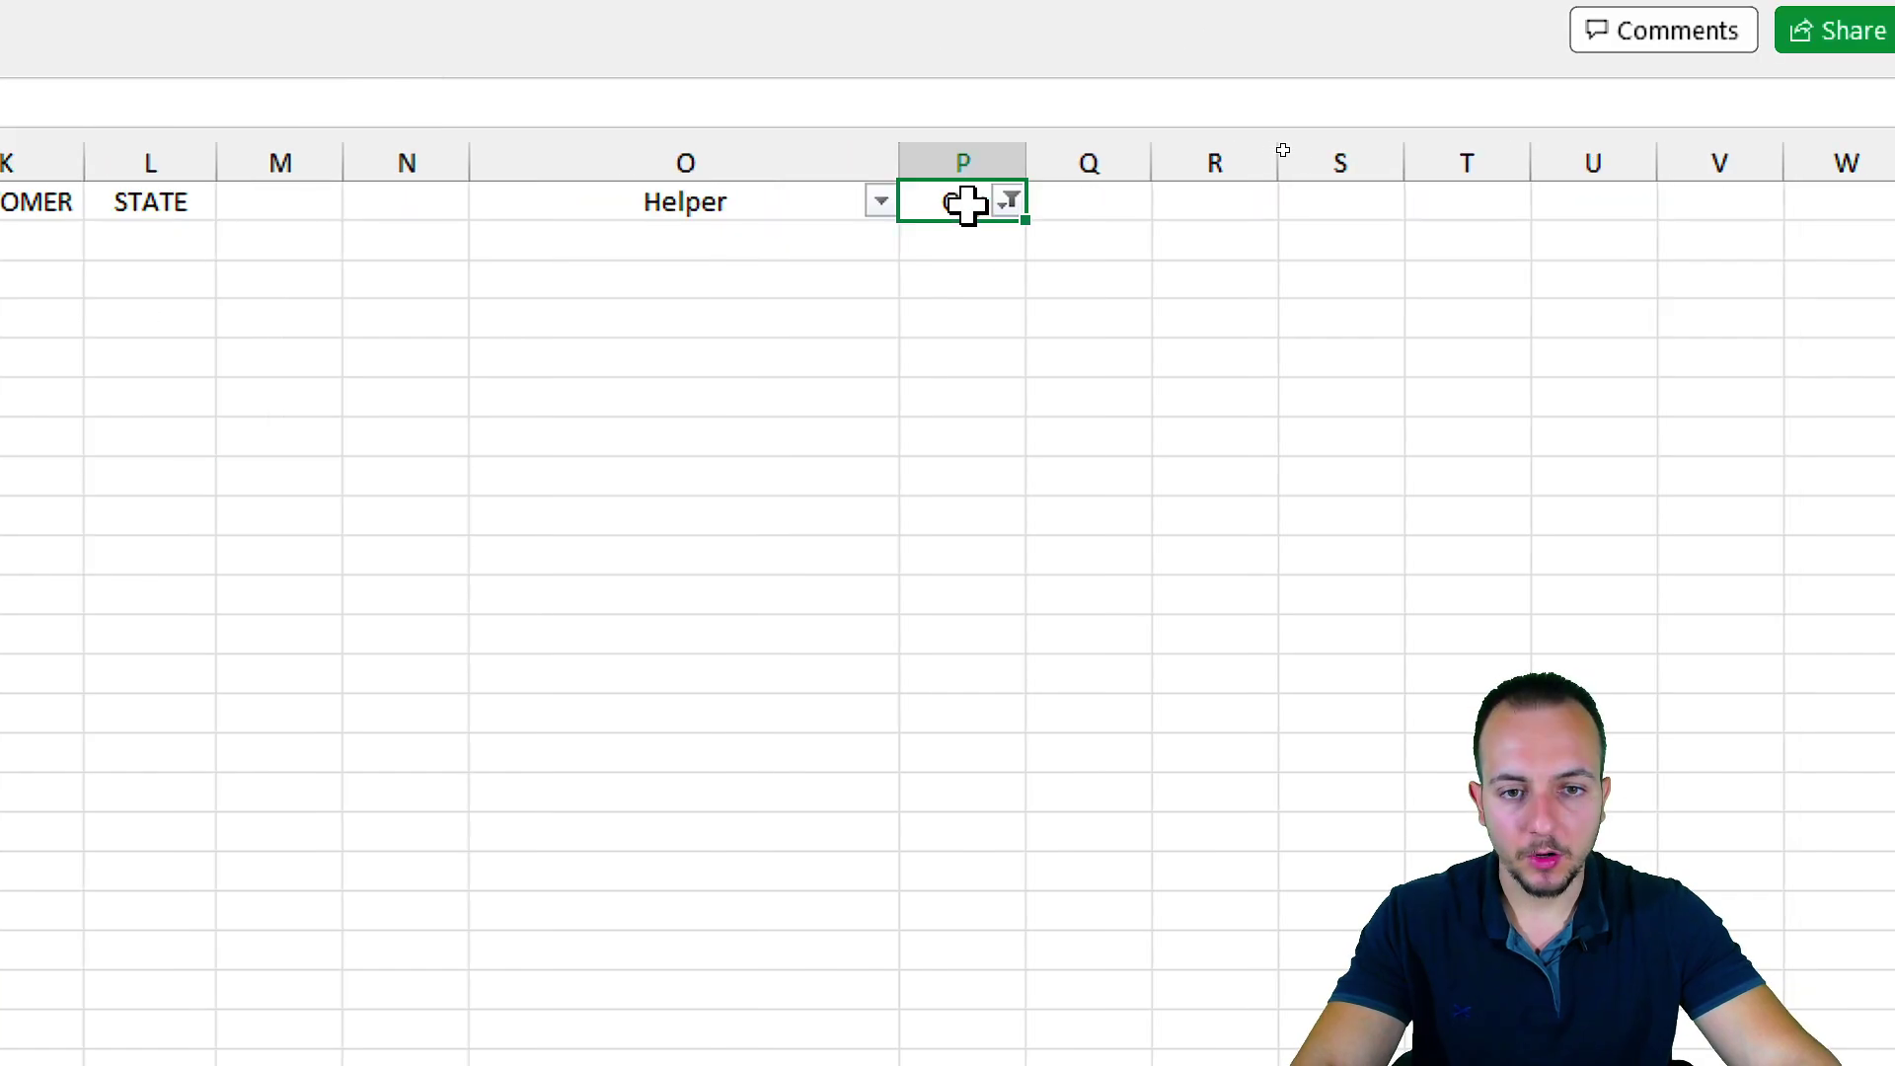
{"action": "left_click", "coordinate": [1009, 204]}
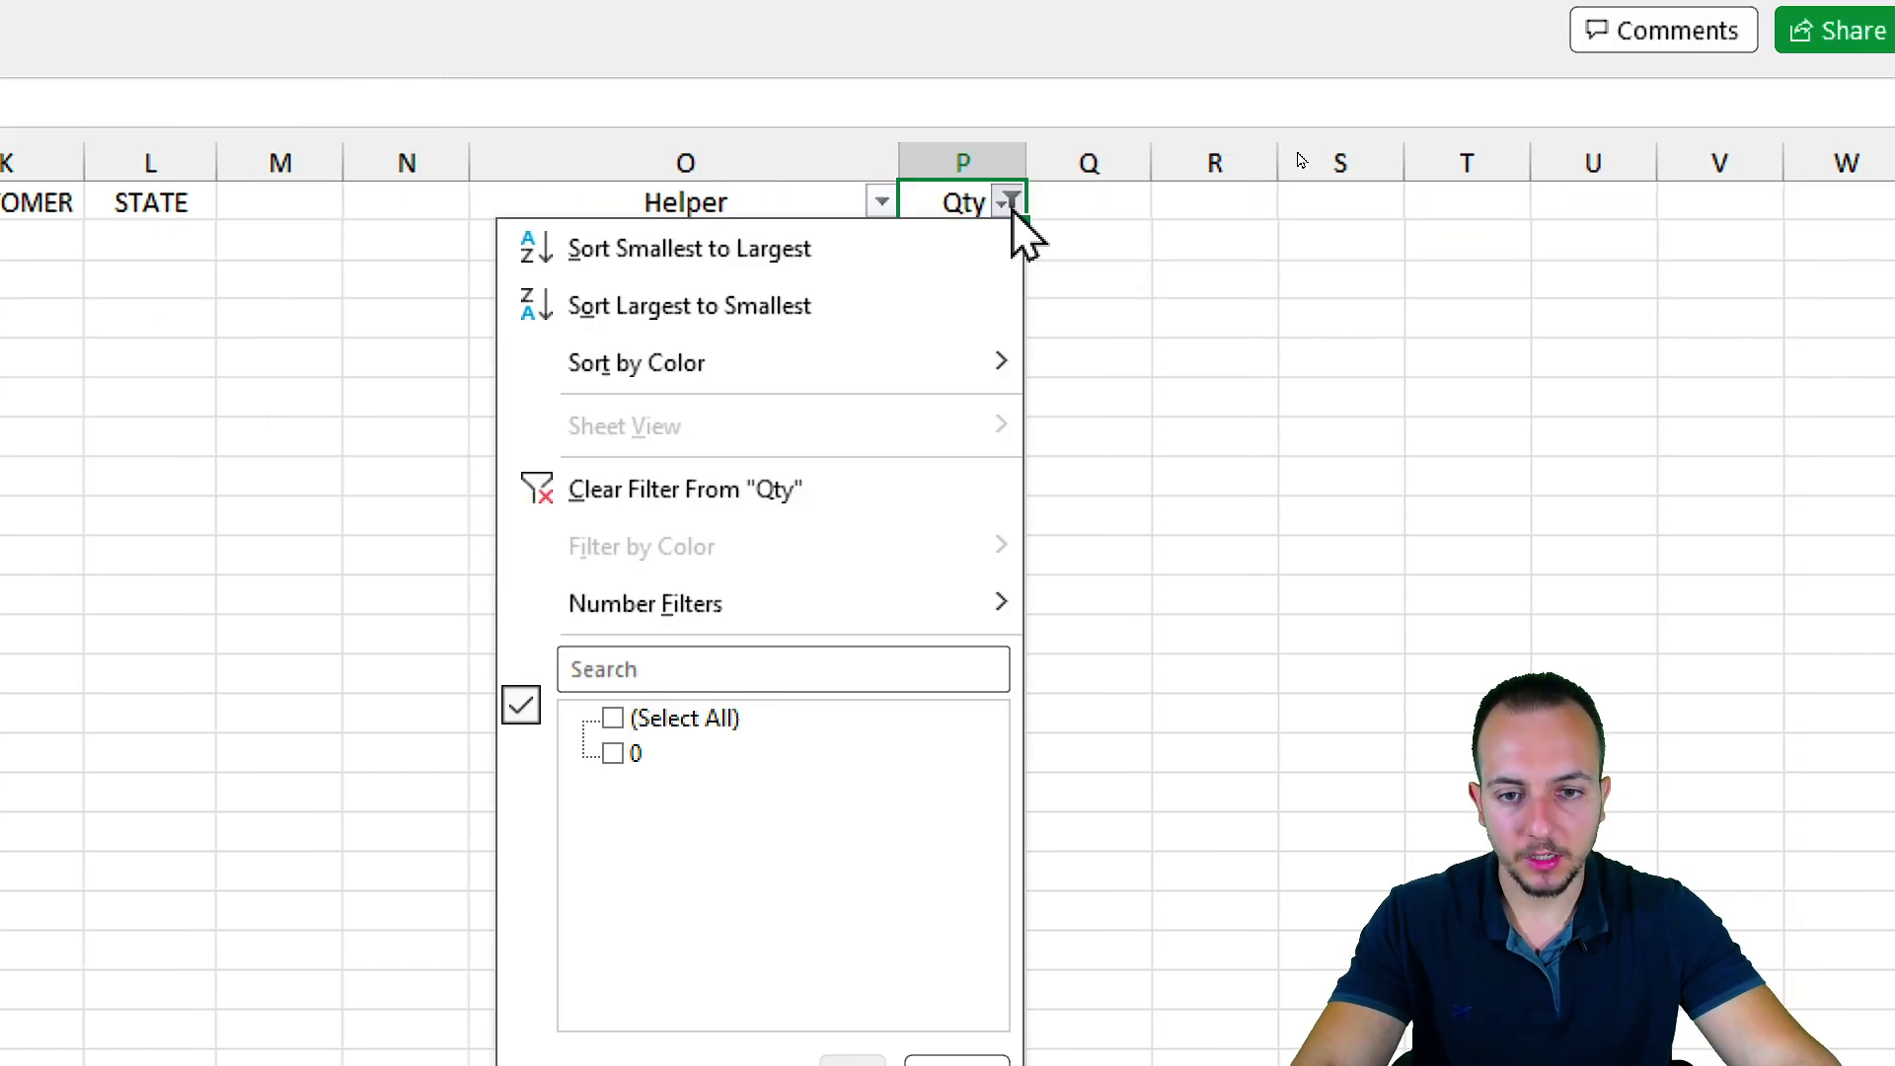
{"action": "left_click", "coordinate": [702, 511]}
{"action": "left_click", "coordinate": [938, 269]}
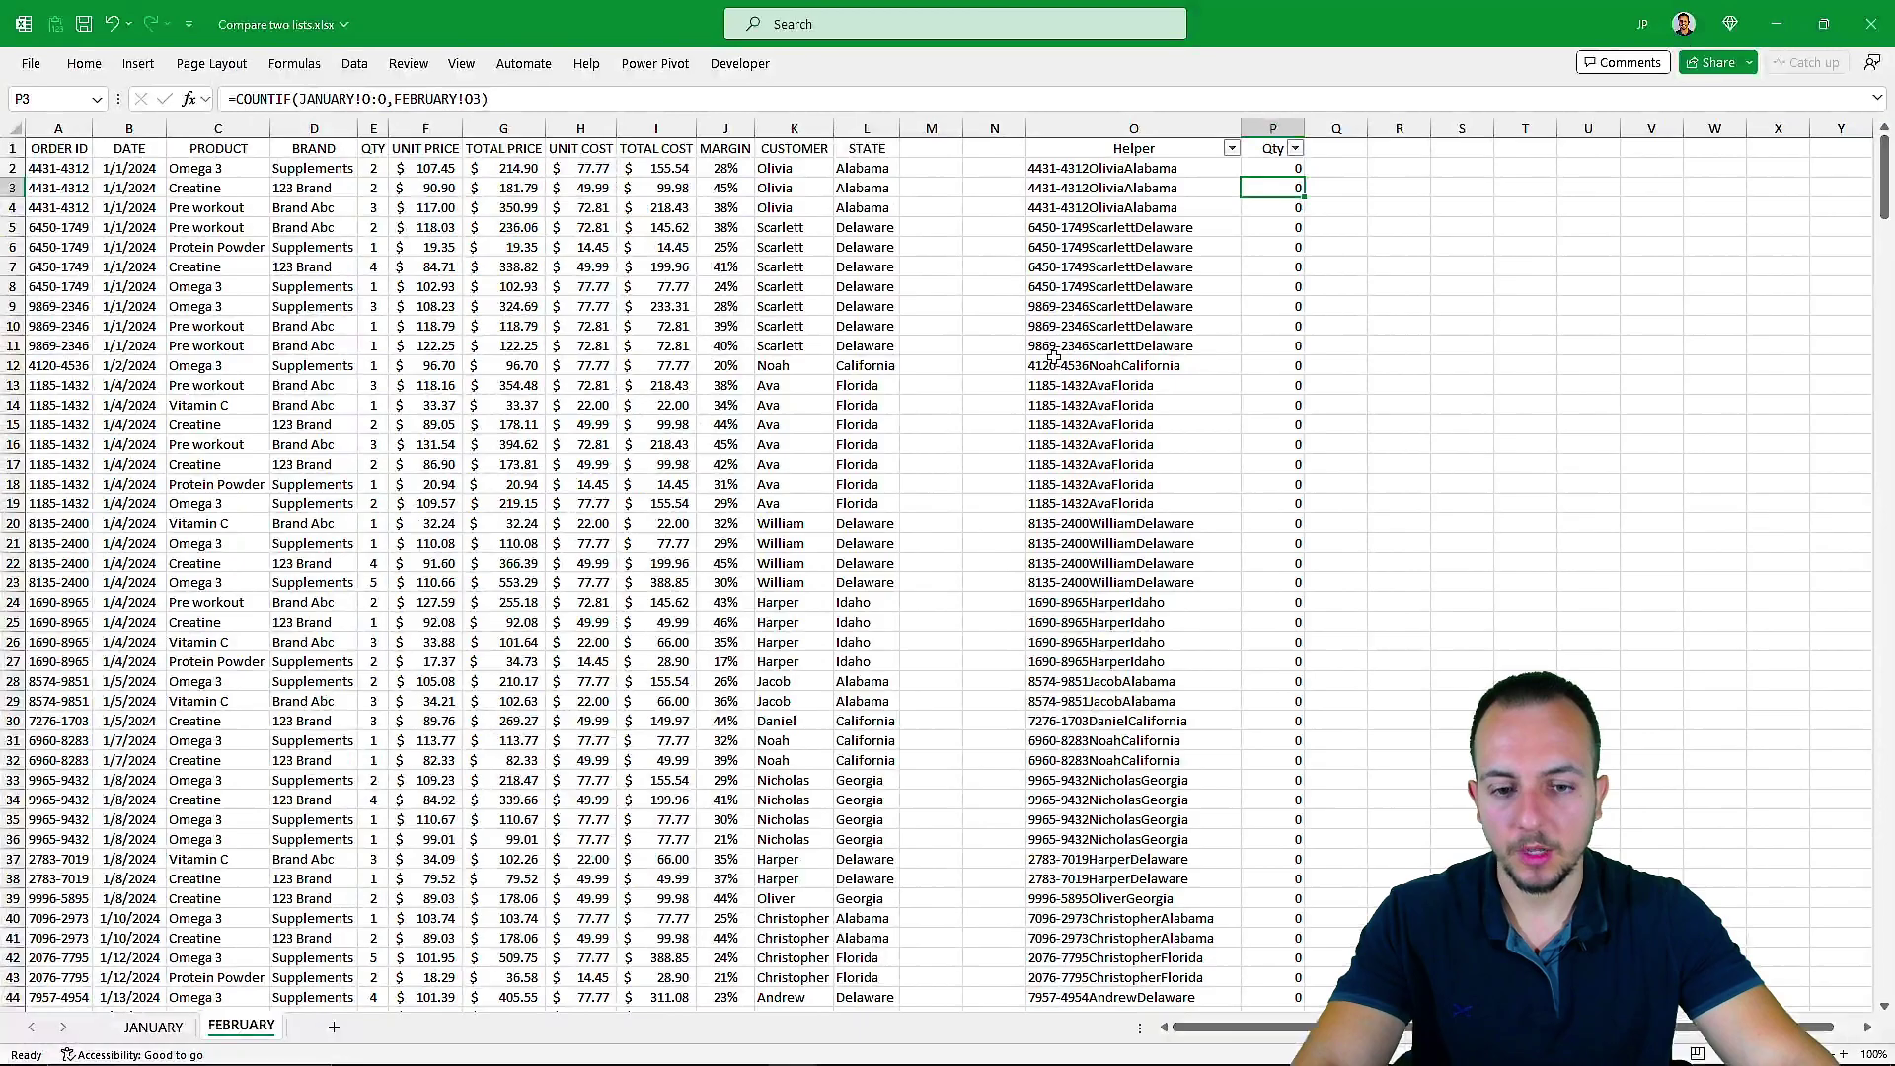
{"action": "scroll", "coordinate": [1054, 355], "scroll_direction": "down", "scroll_amount": 8}
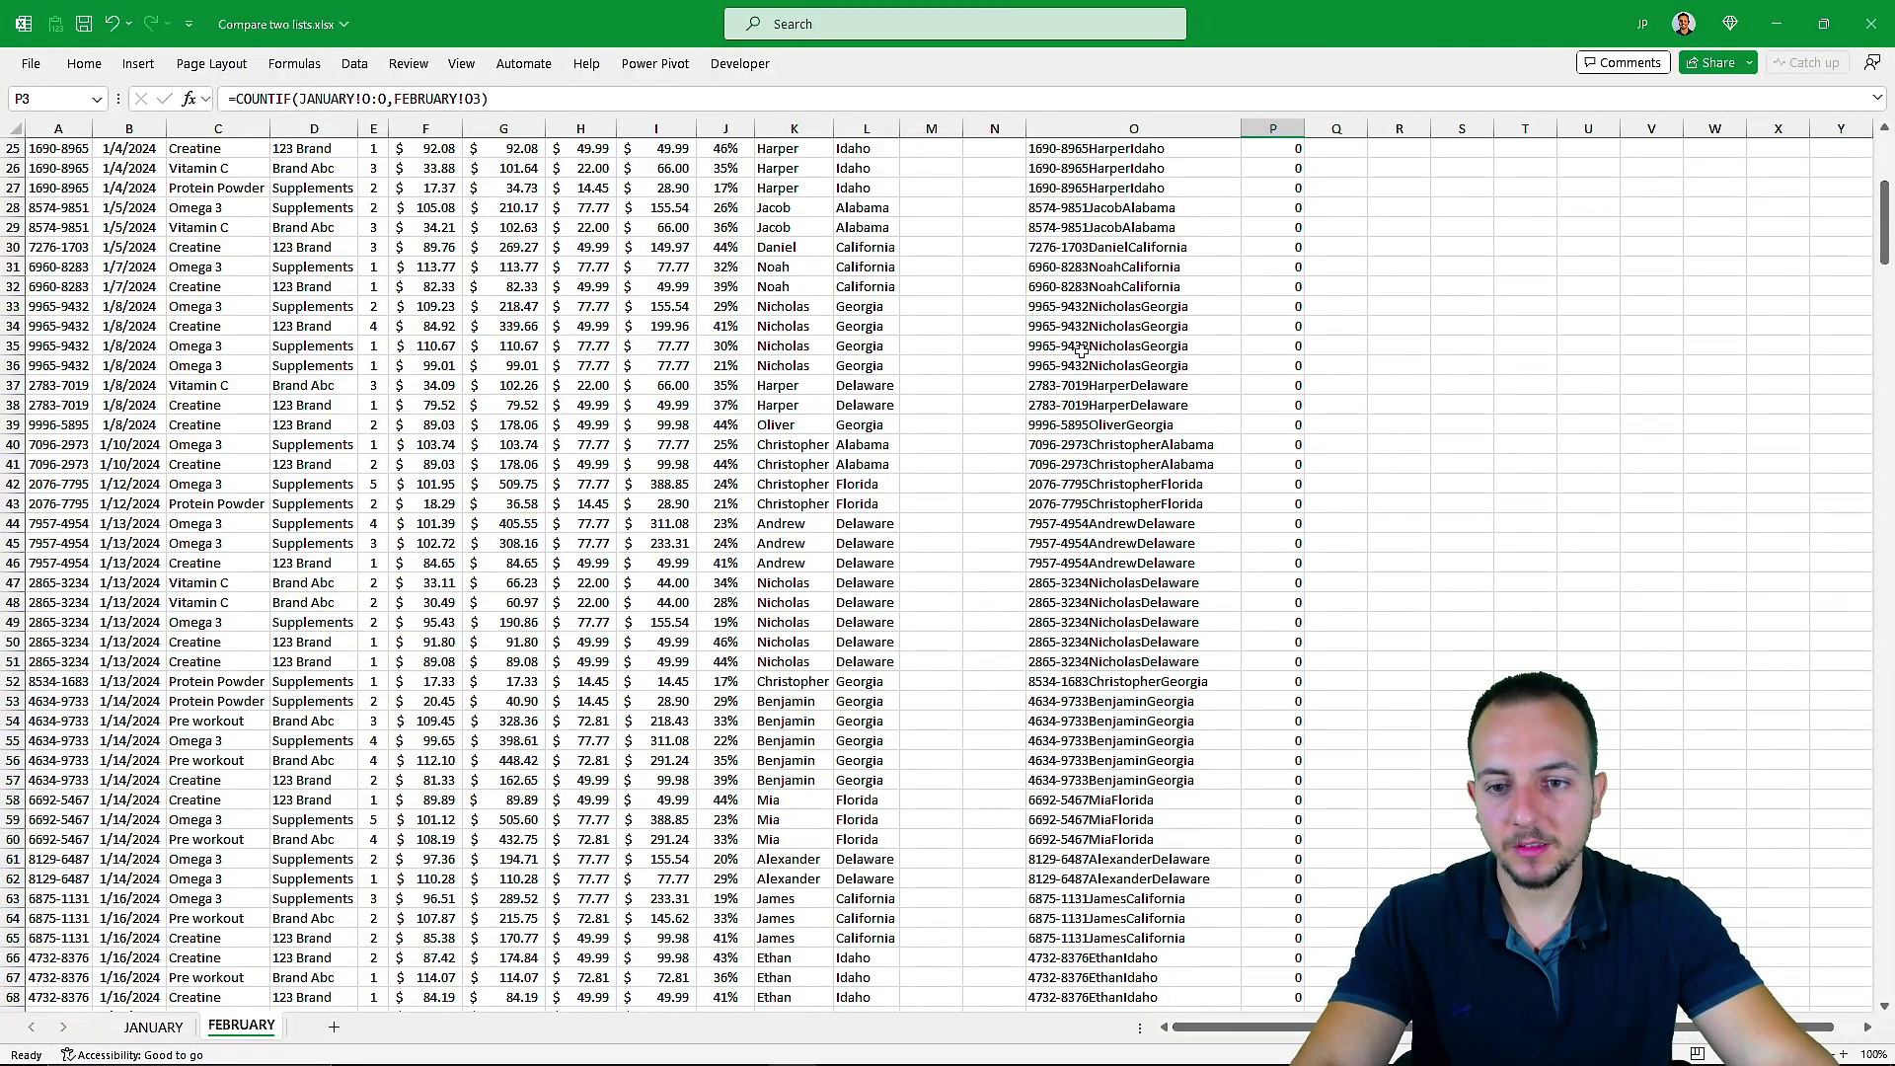
{"action": "scroll", "coordinate": [1082, 350], "scroll_direction": "down", "scroll_amount": 18}
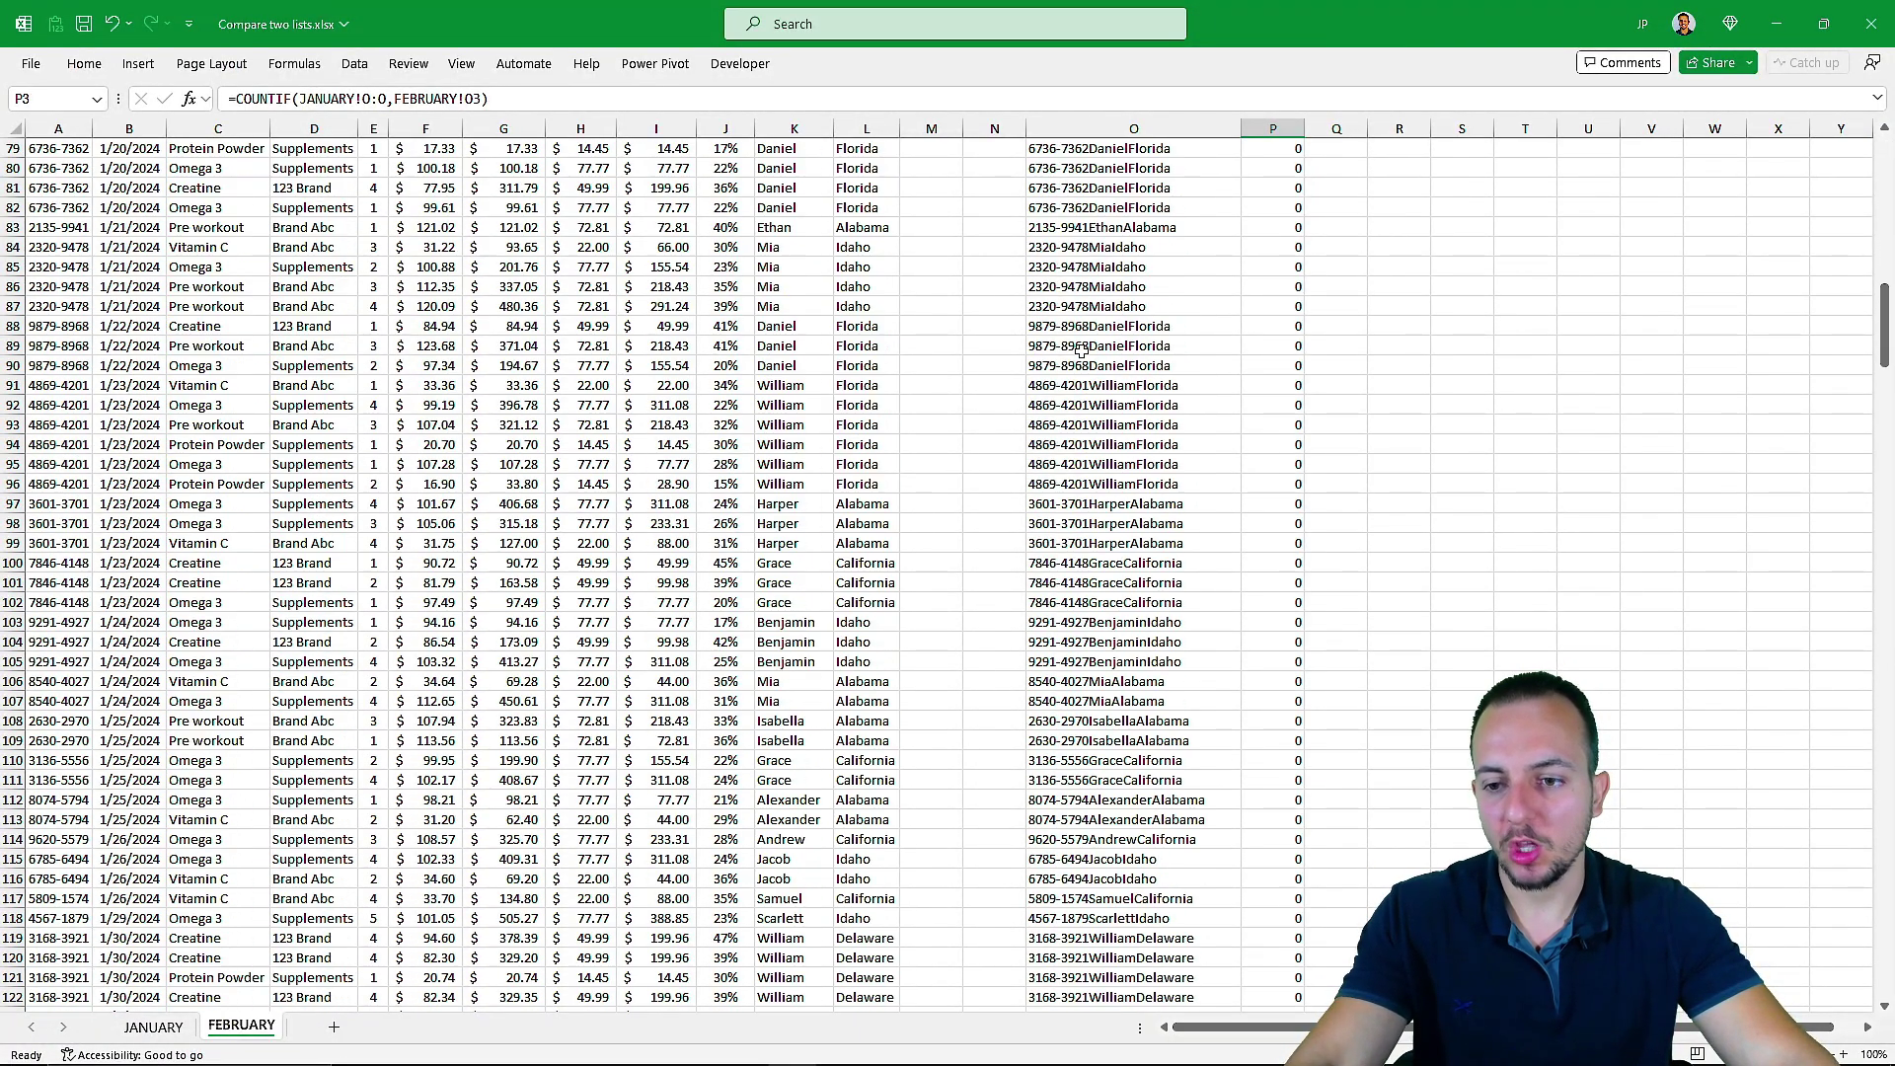
{"action": "scroll", "coordinate": [1082, 350], "scroll_direction": "down", "scroll_amount": 13}
{"action": "scroll", "coordinate": [1082, 351], "scroll_direction": "down", "scroll_amount": 6}
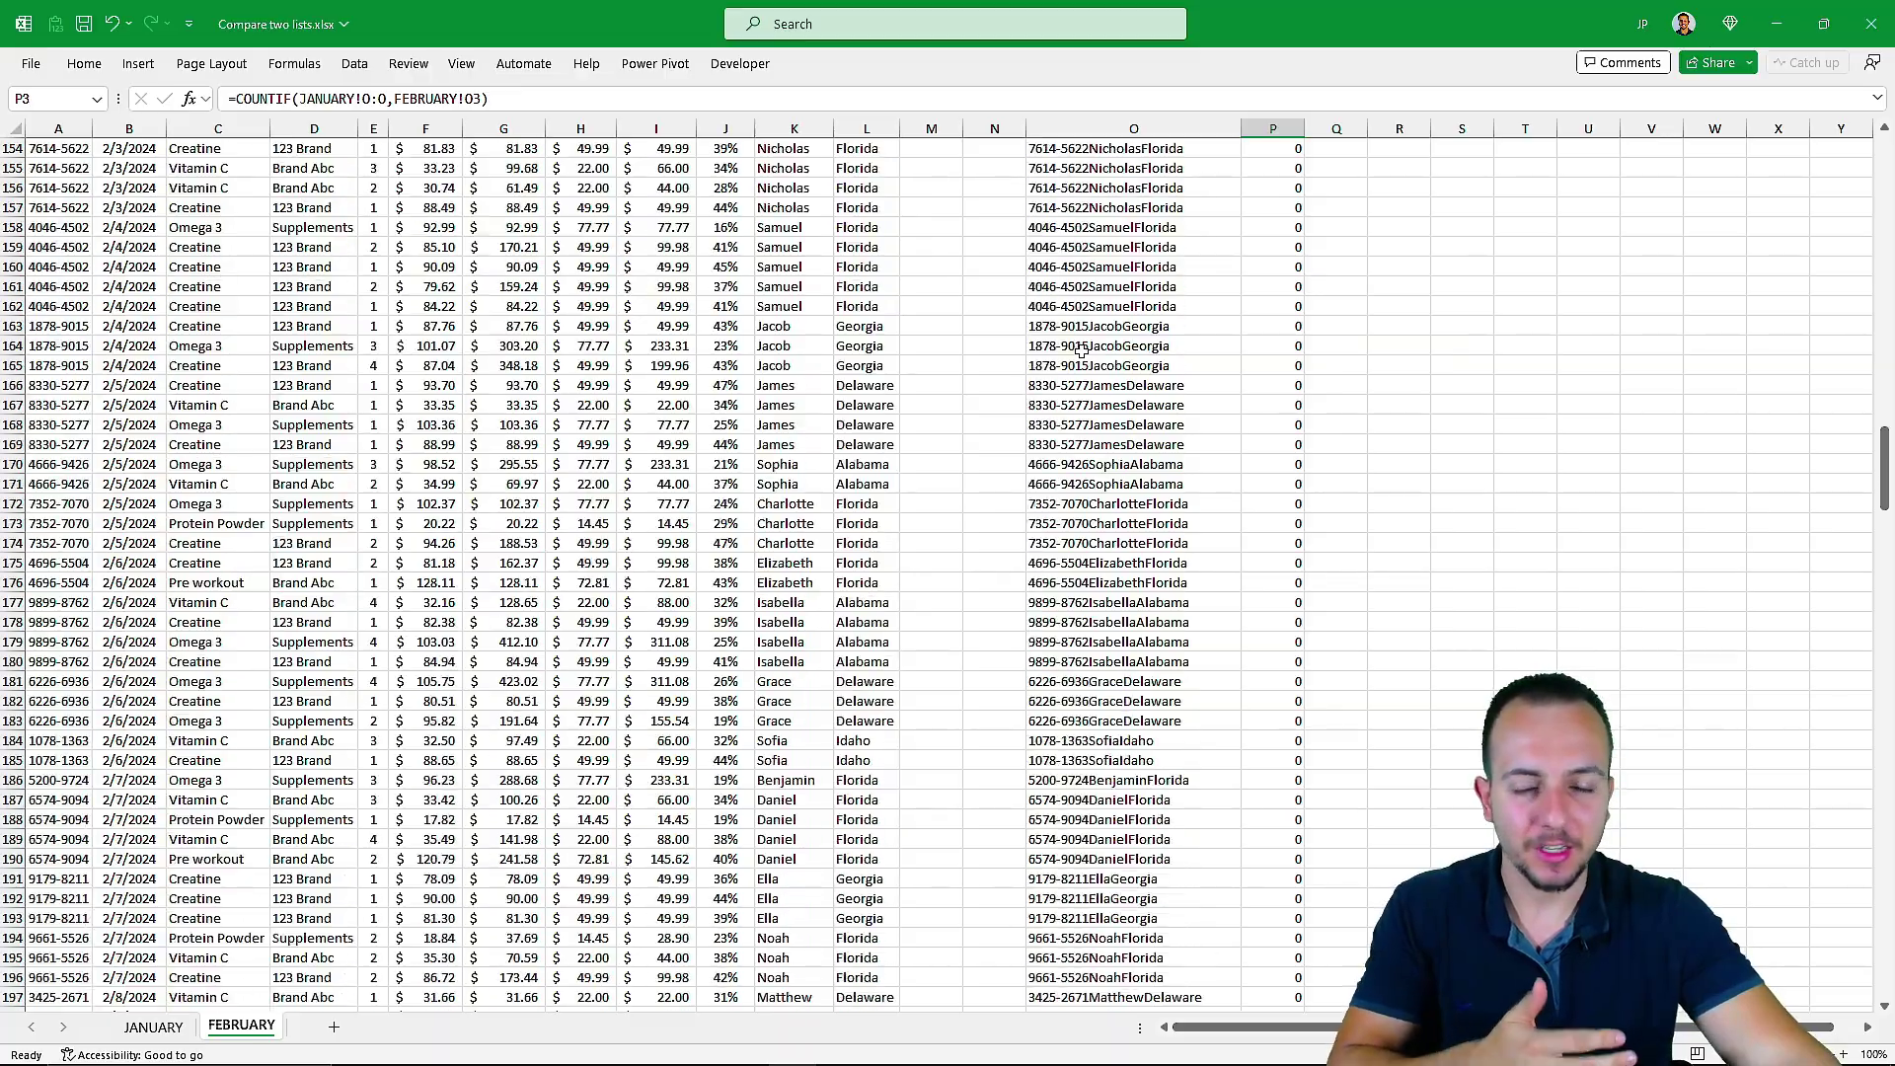
{"action": "scroll", "coordinate": [1081, 350], "scroll_direction": "up", "scroll_amount": 20}
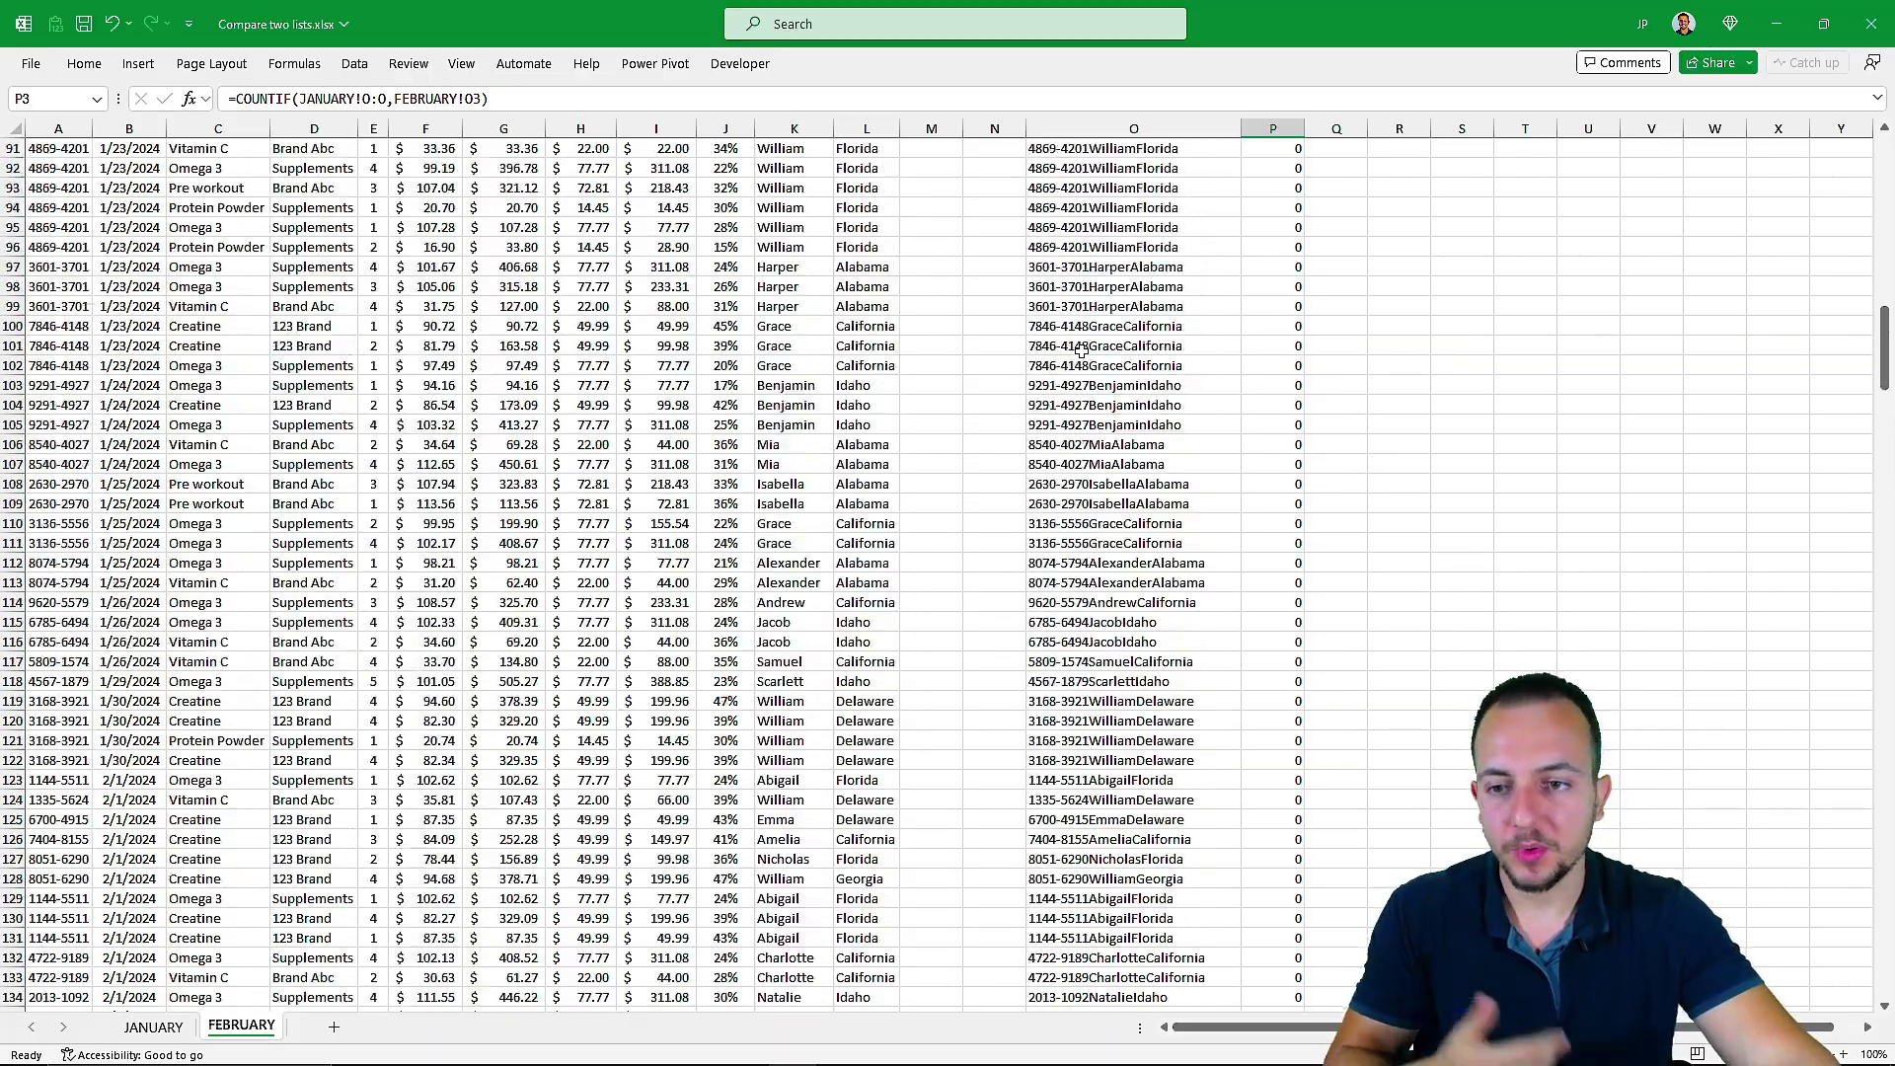
{"action": "scroll", "coordinate": [1082, 351], "scroll_direction": "up", "scroll_amount": 20}
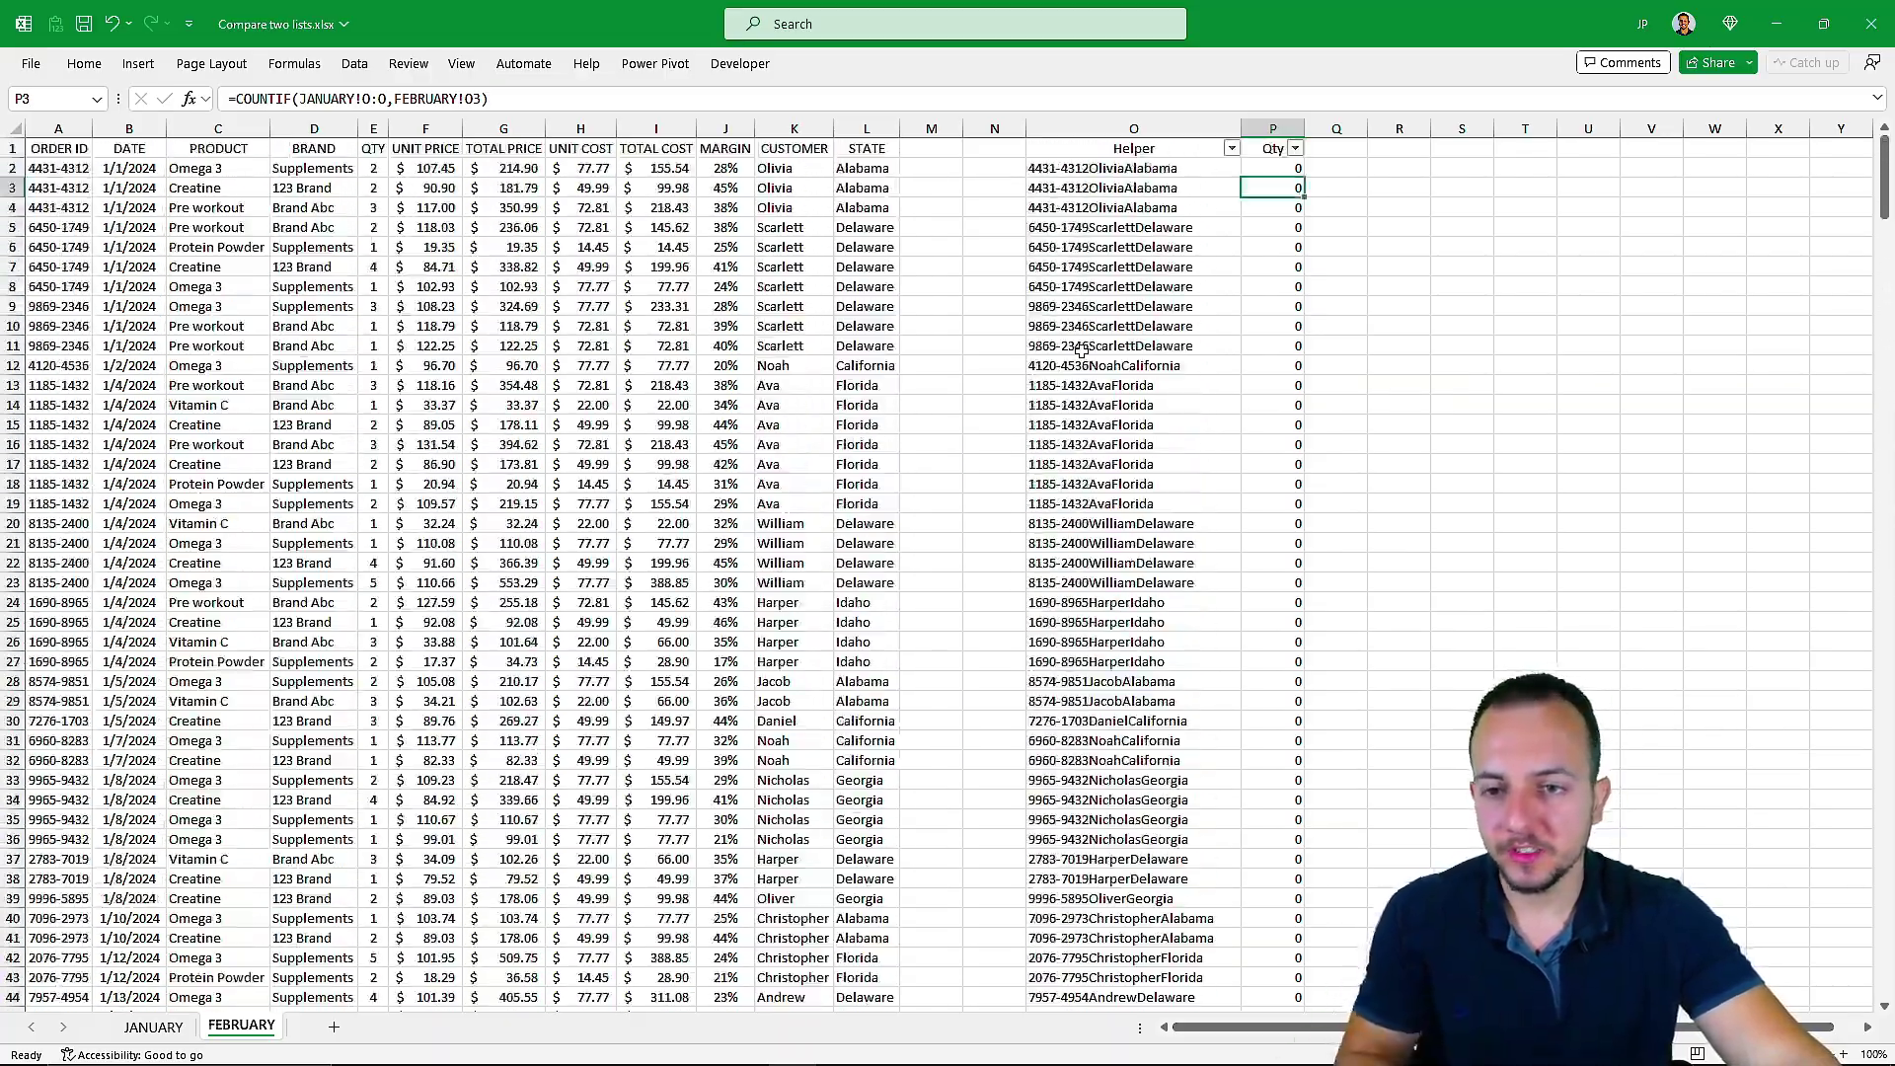